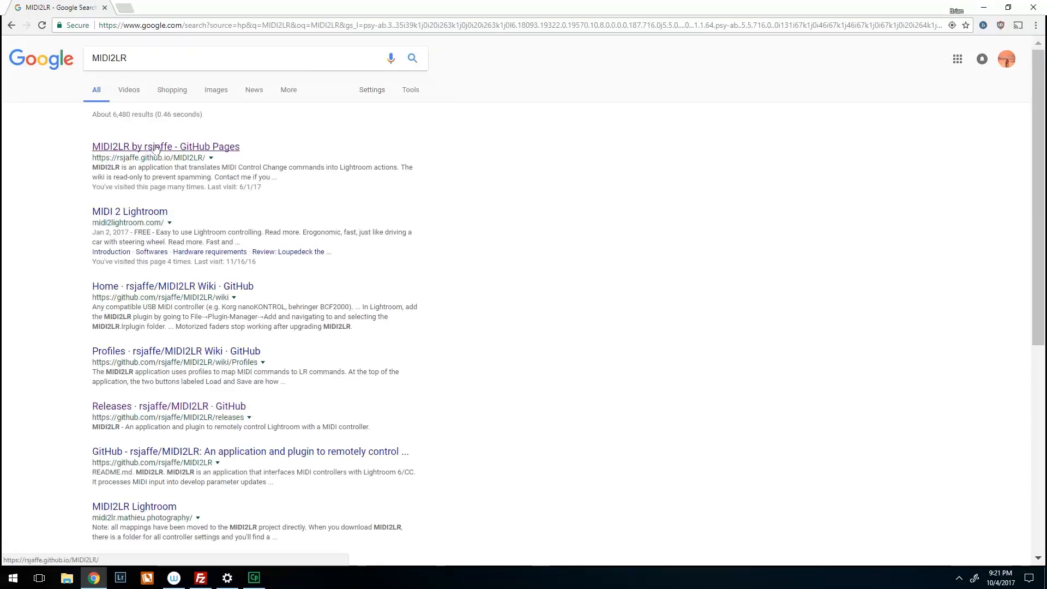
- Open the MIDI2LR by rsjaffe site from the search results and go to its GitHub releases page
{"action": "left_click", "coordinate": [156, 147]}
{"action": "scroll", "coordinate": [497, 89], "scroll_direction": "down", "scroll_amount": 5}
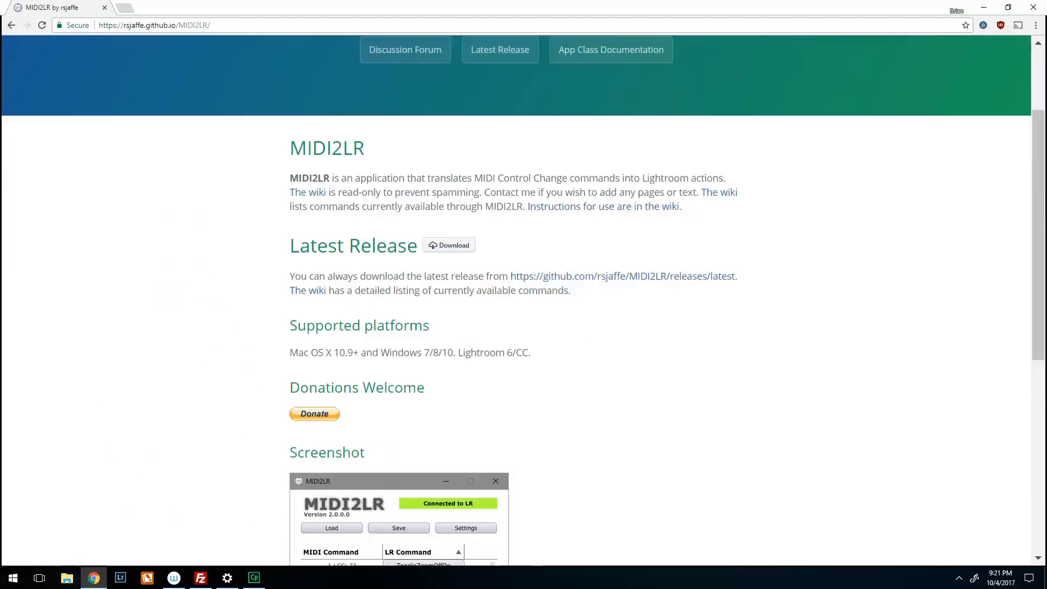
{"action": "left_click", "coordinate": [451, 120]}
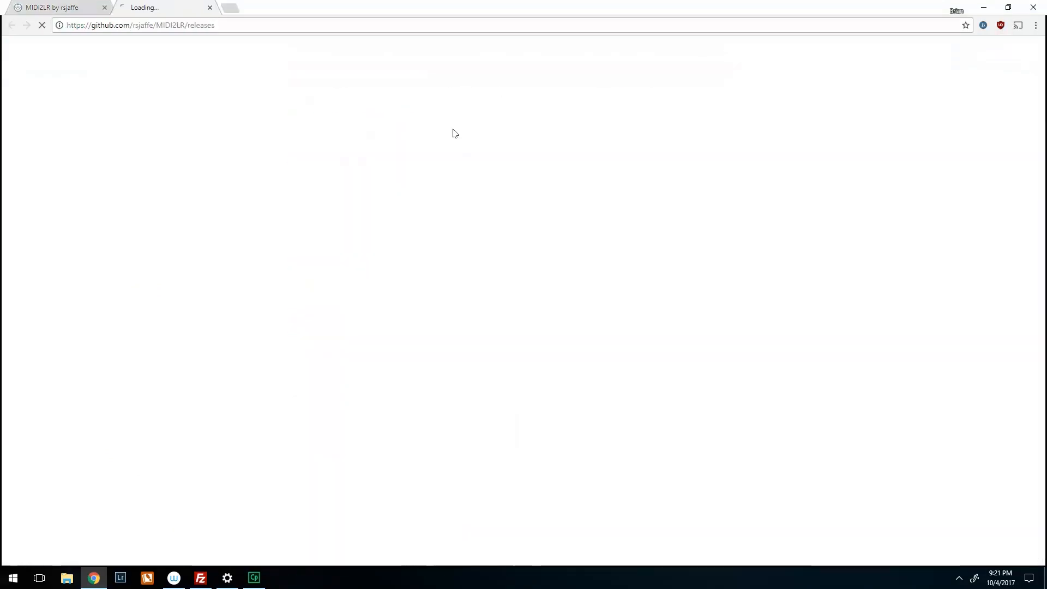
- Download the Windows installer MIDI2LR-2.3.0.1-windows-installer.exe from the Version 2.3.0.1 release
{"action": "scroll", "coordinate": [245, 232], "scroll_direction": "down", "scroll_amount": 6}
{"action": "scroll", "coordinate": [425, 210], "scroll_direction": "up", "scroll_amount": 6}
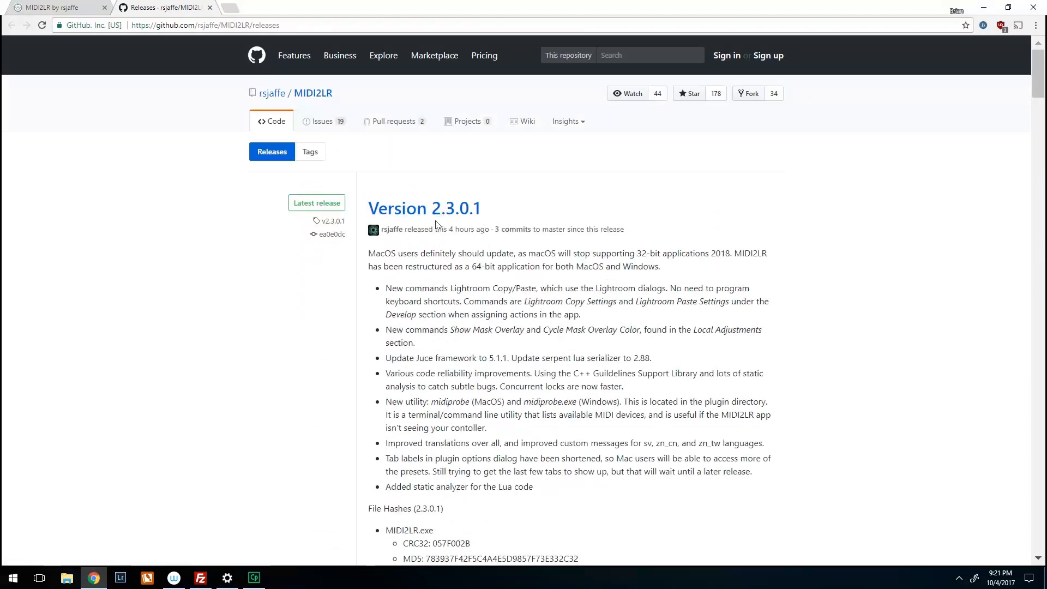
{"action": "scroll", "coordinate": [472, 238], "scroll_direction": "down", "scroll_amount": 7}
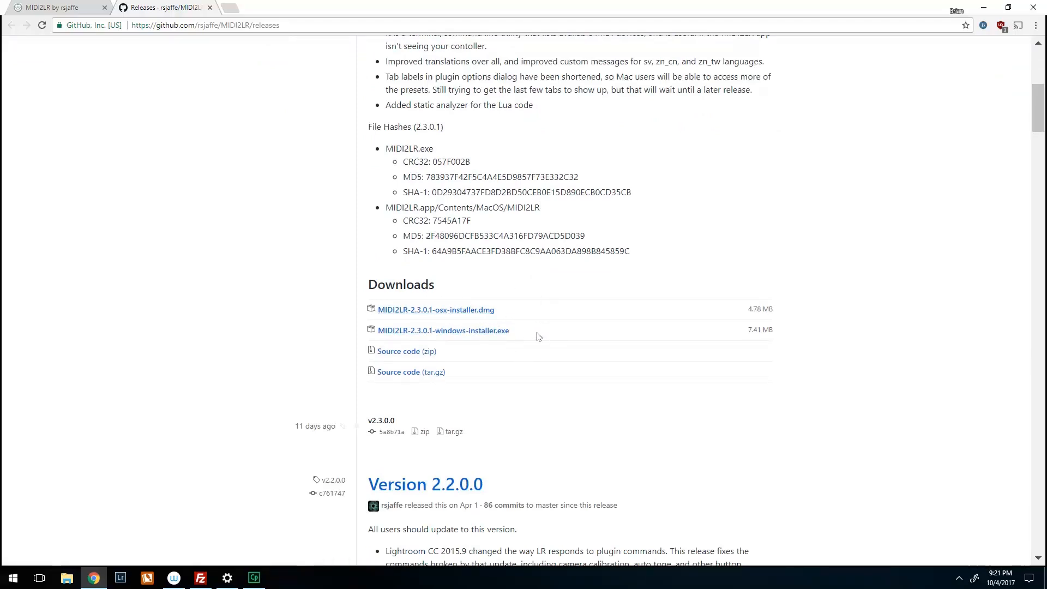
{"action": "left_click", "coordinate": [492, 339]}
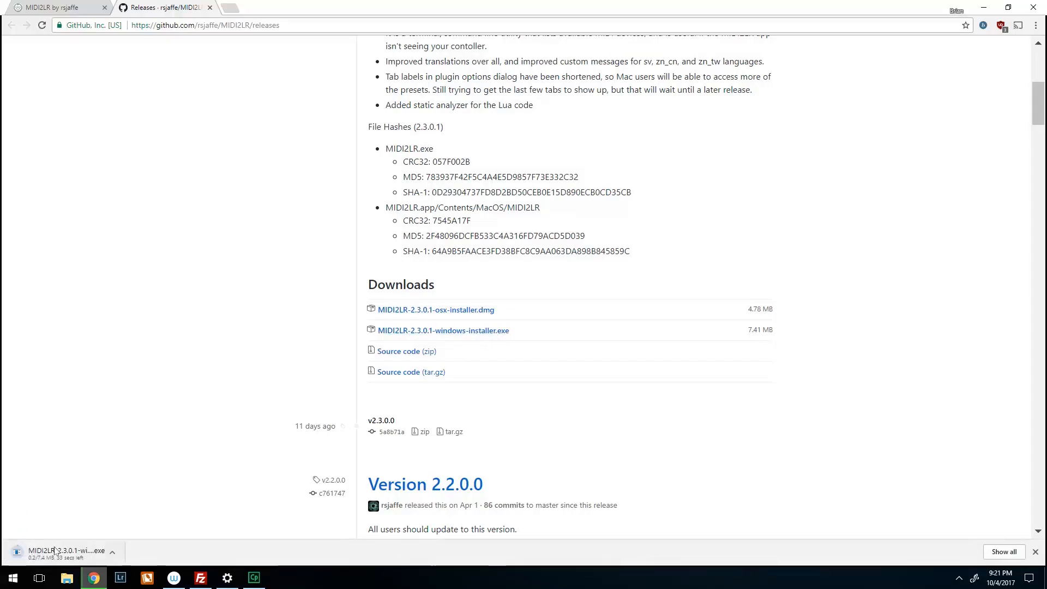
- Run the downloaded MIDI2LR installer, accept the license, install to the default Lightroom Modules directory, finish setup and close the browser
{"action": "left_click", "coordinate": [54, 550]}
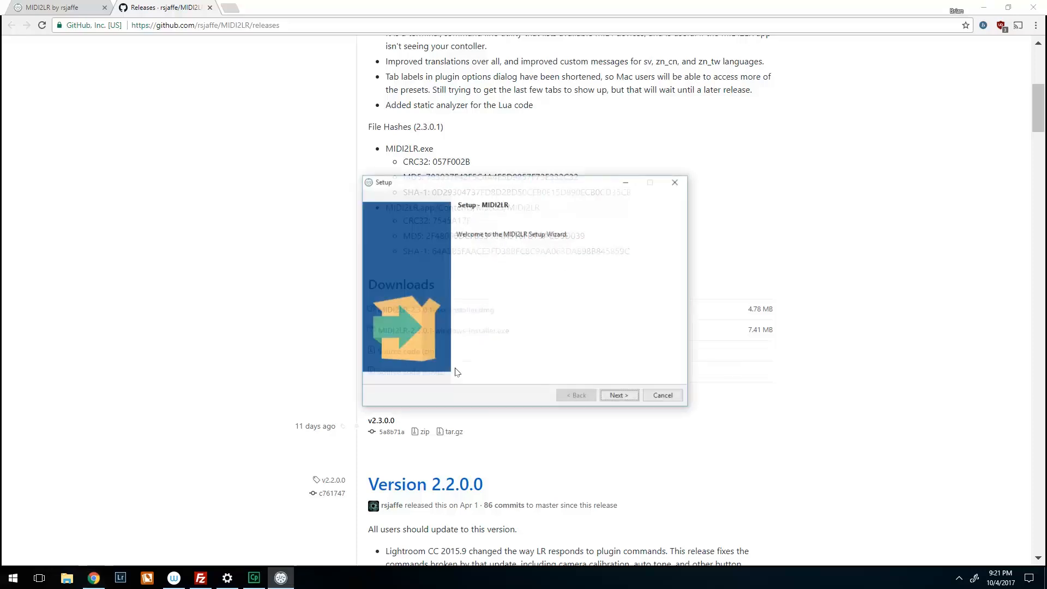
{"action": "left_click", "coordinate": [624, 397]}
{"action": "left_click", "coordinate": [504, 359]}
{"action": "left_click", "coordinate": [636, 398]}
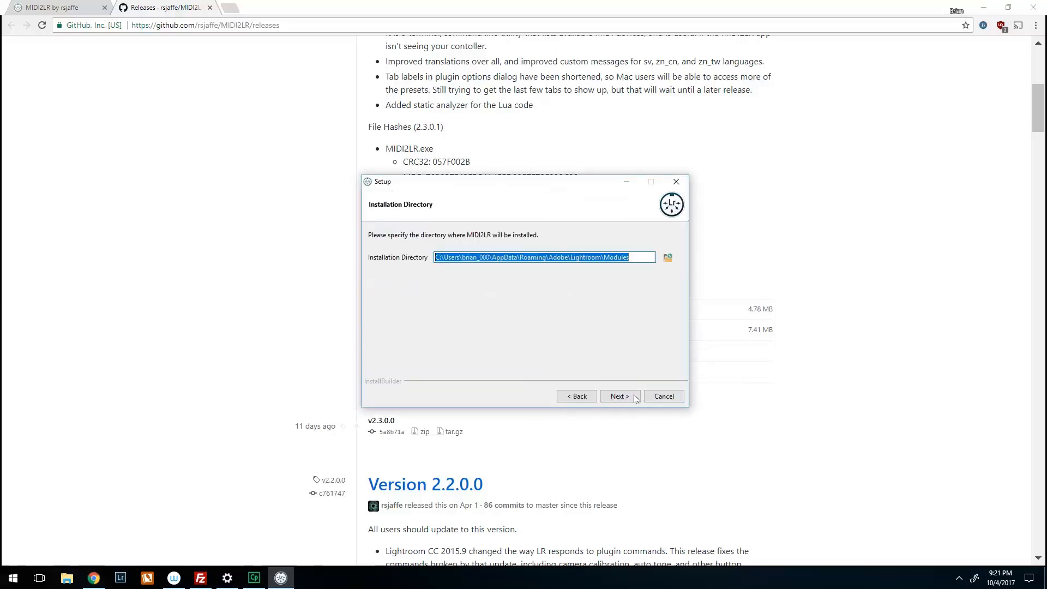
{"action": "left_click", "coordinate": [630, 397]}
{"action": "left_click", "coordinate": [624, 395]}
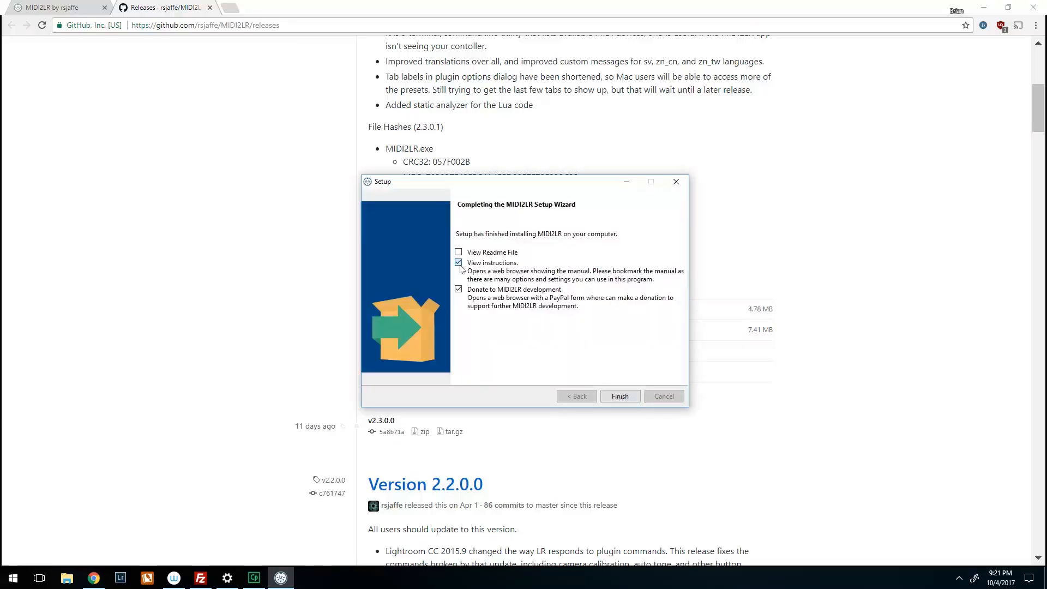
{"action": "left_click", "coordinate": [620, 396]}
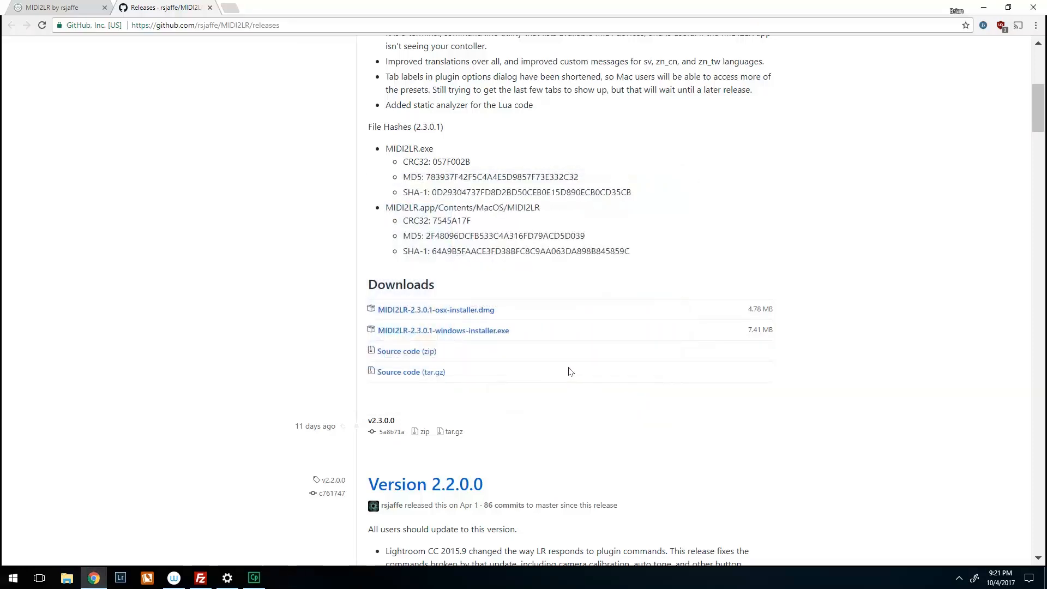
{"action": "left_click", "coordinate": [1035, 6]}
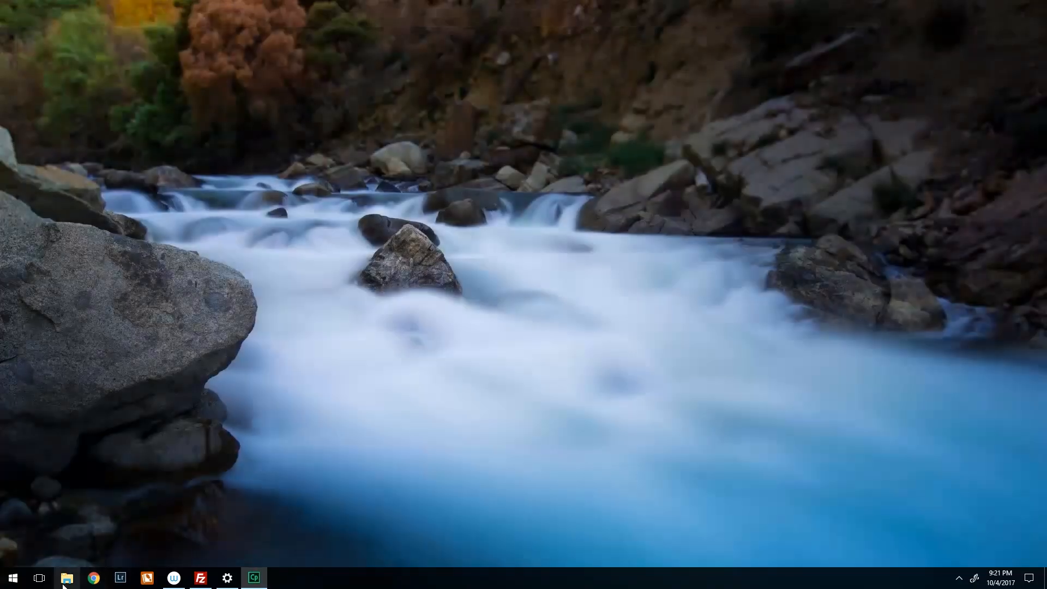
- Create a folder named MIDI2LR Profiles in Documents using File Explorer, and close the window
{"action": "left_click", "coordinate": [66, 579]}
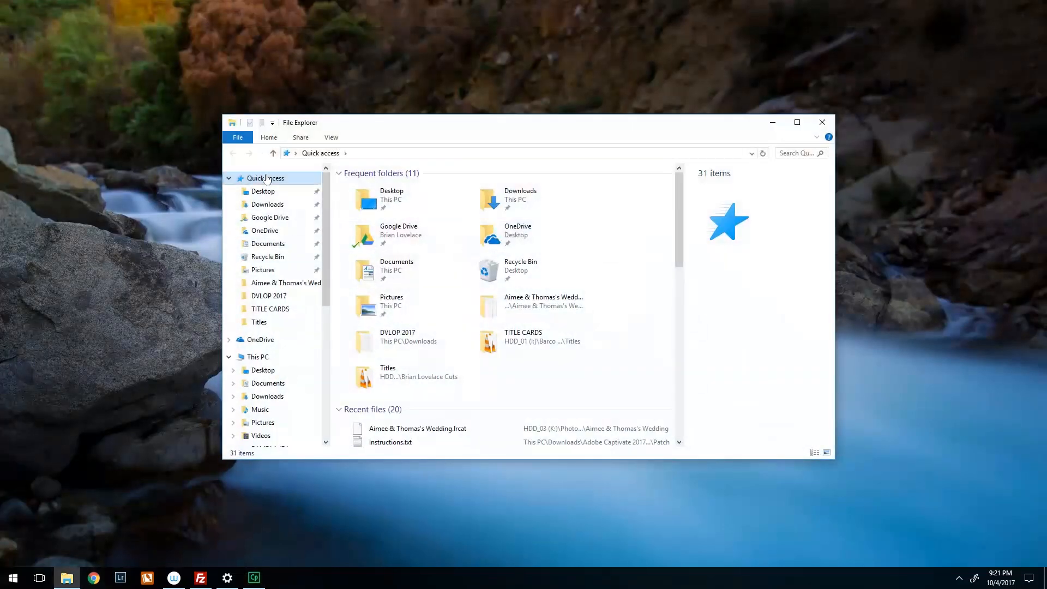
{"action": "left_click", "coordinate": [268, 243]}
{"action": "right_click", "coordinate": [399, 436]}
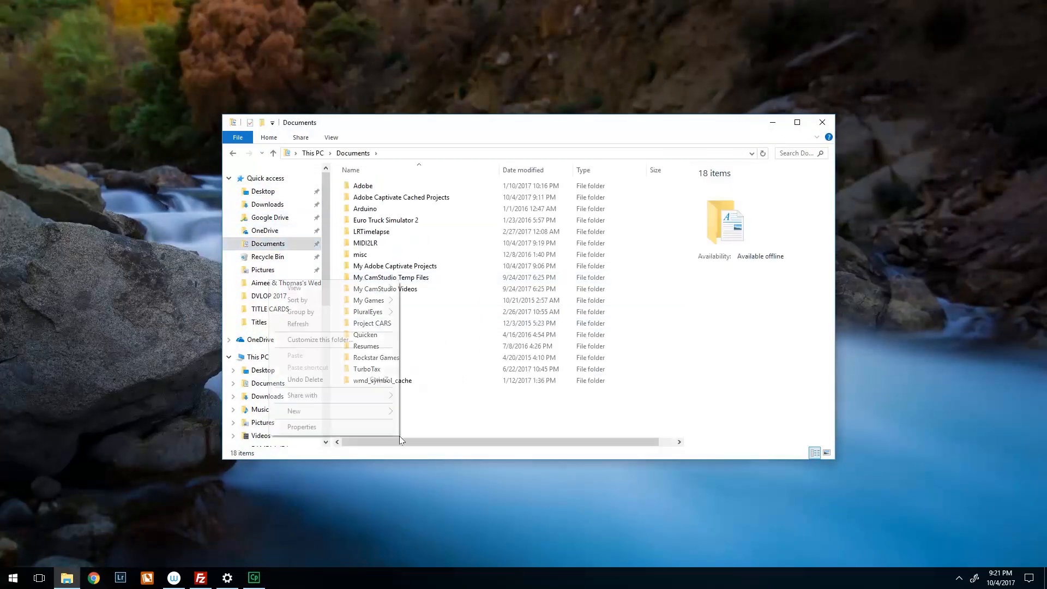
{"action": "mouse_move", "coordinate": [336, 410]}
{"action": "left_click", "coordinate": [204, 412]}
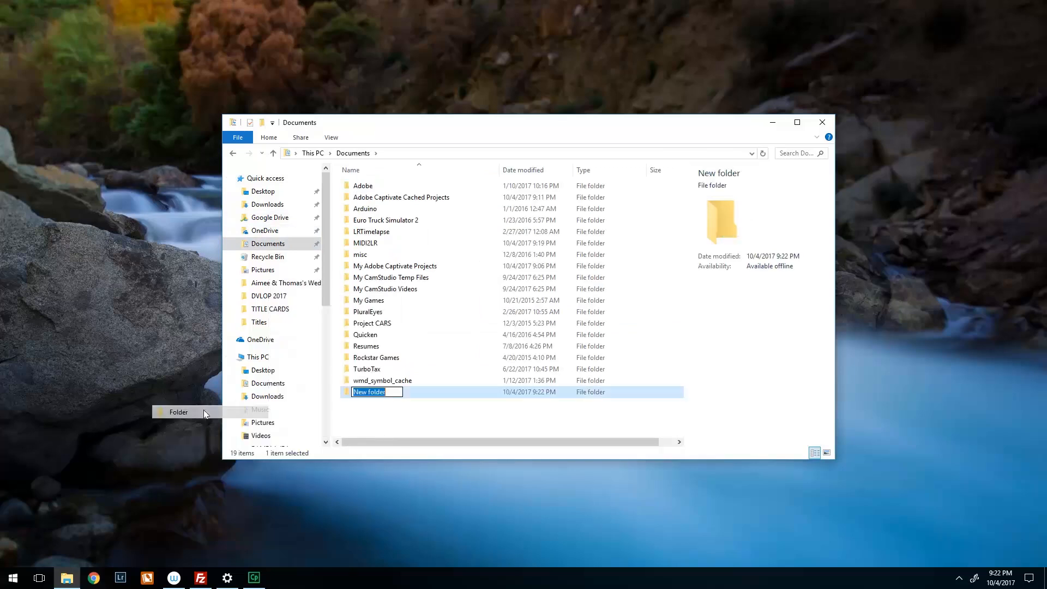
{"action": "type", "text": "MIDI2LR Profiles"}
{"action": "key", "text": "Return"}
{"action": "left_click", "coordinate": [399, 429]}
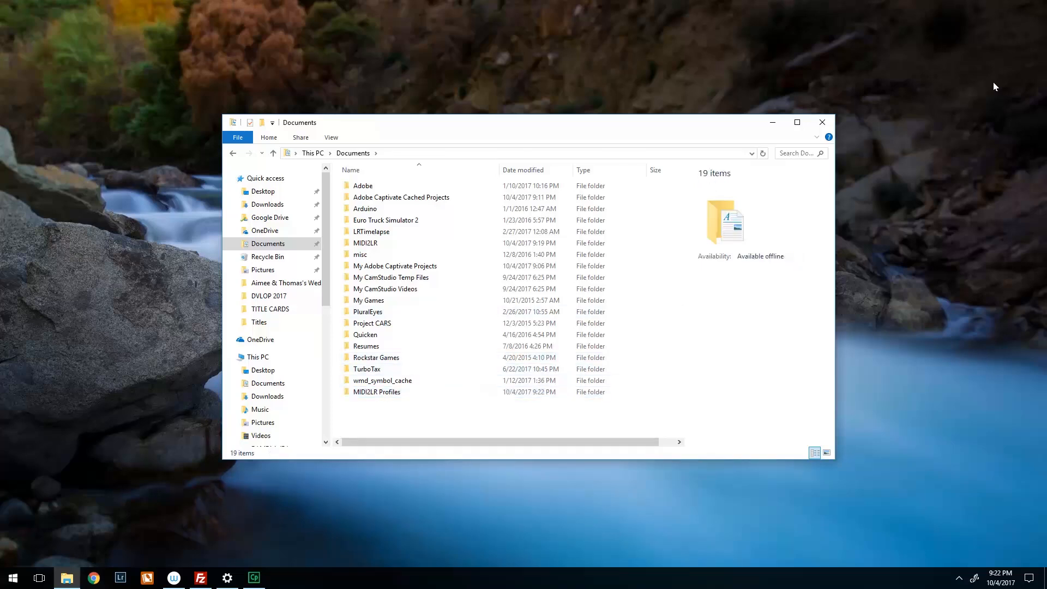
{"action": "left_click", "coordinate": [822, 122]}
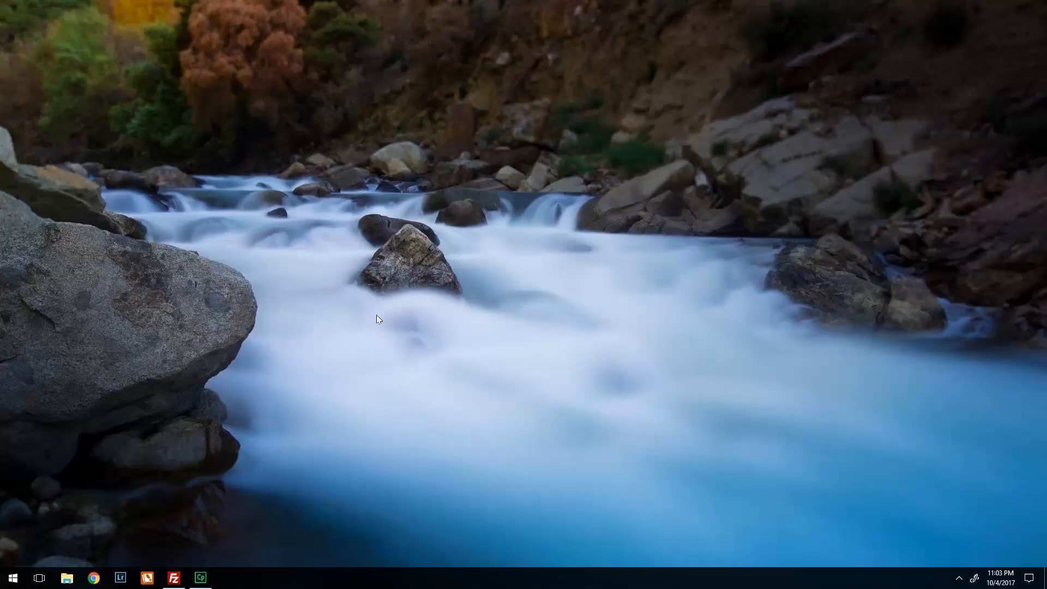
- Launch Lightroom and, in the MIDI2LR settings, choose MIDI2LR Profiles in the user's Documents as the profile folder
{"action": "left_click", "coordinate": [124, 576]}
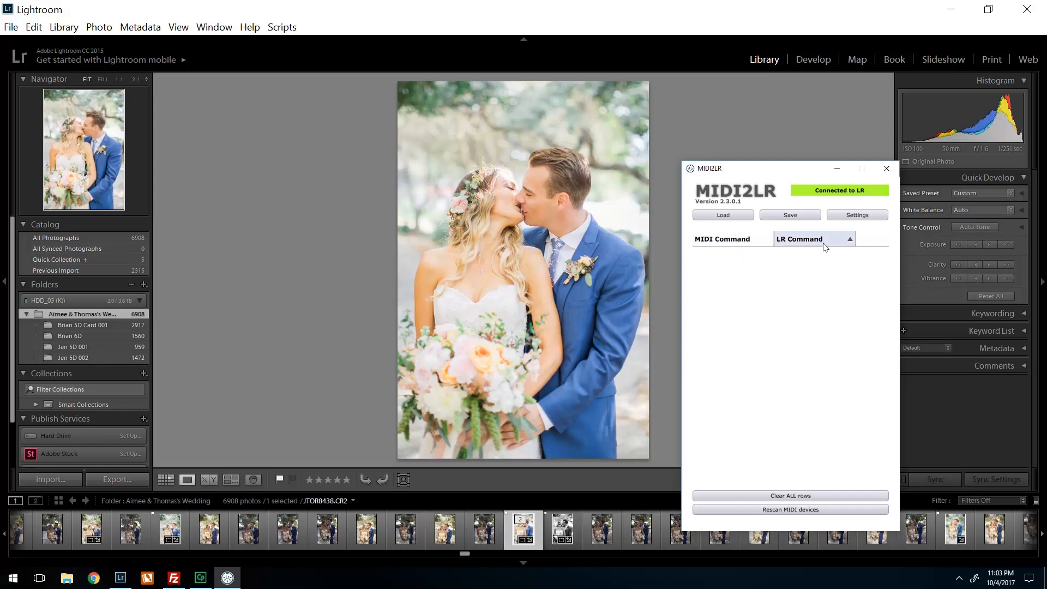
{"action": "left_click", "coordinate": [857, 217]}
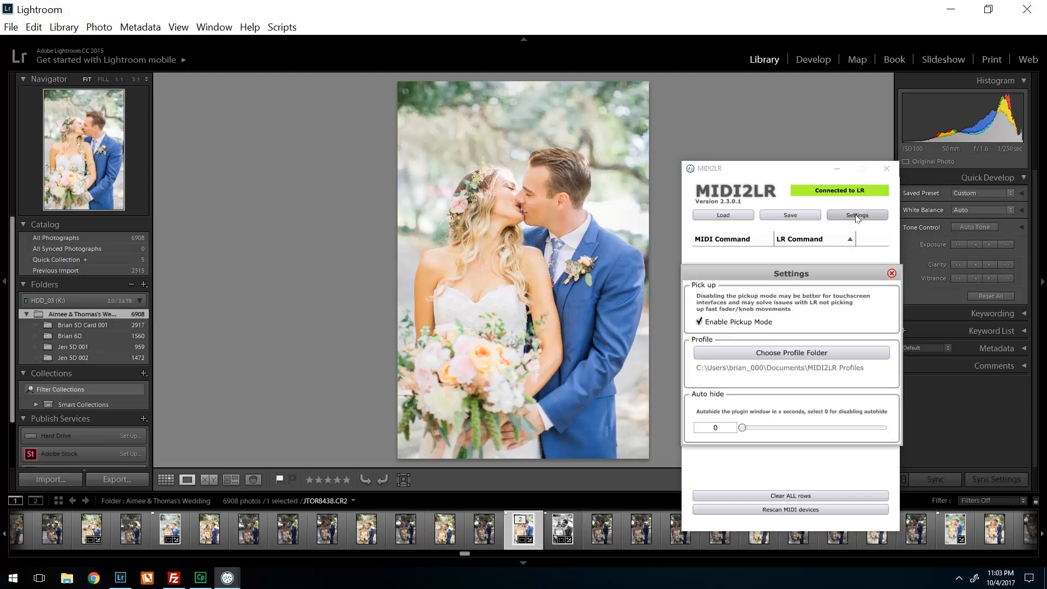
{"action": "left_click", "coordinate": [783, 355]}
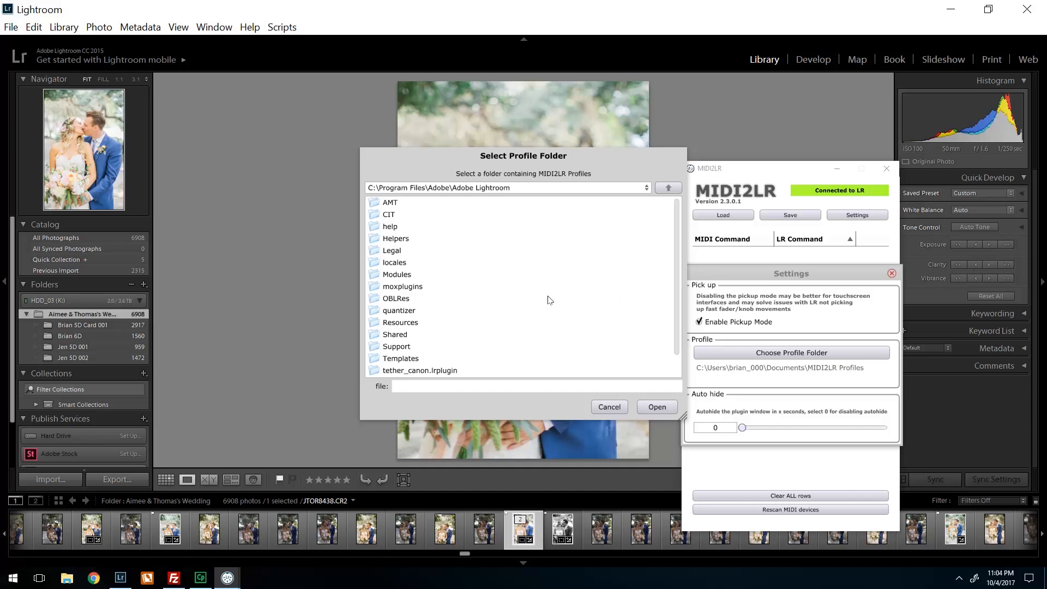
{"action": "left_click", "coordinate": [667, 188]}
{"action": "double_click", "coordinate": [668, 189]}
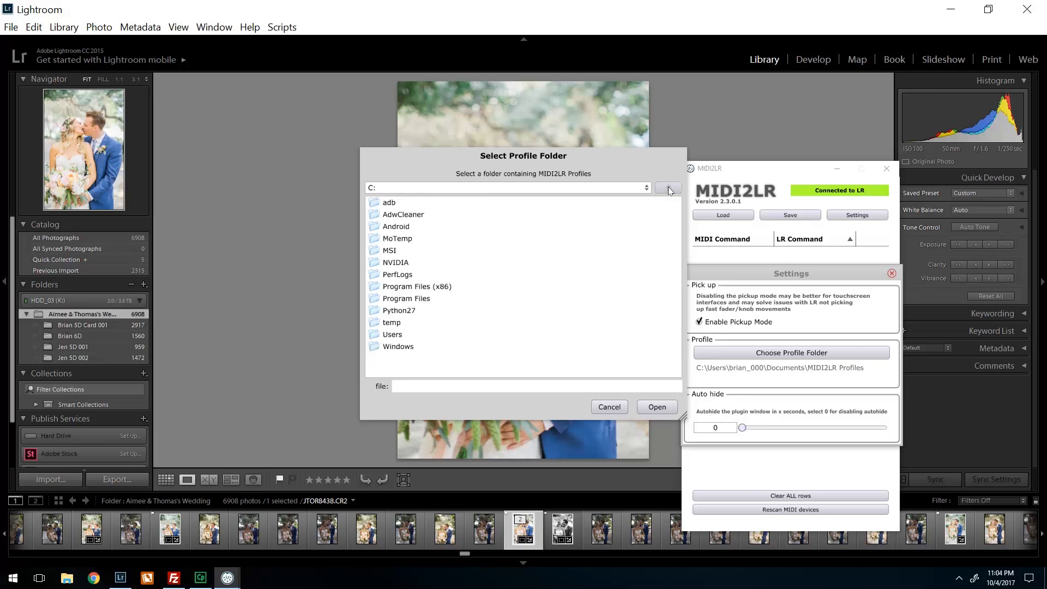
{"action": "double_click", "coordinate": [392, 335]}
{"action": "double_click", "coordinate": [397, 228]}
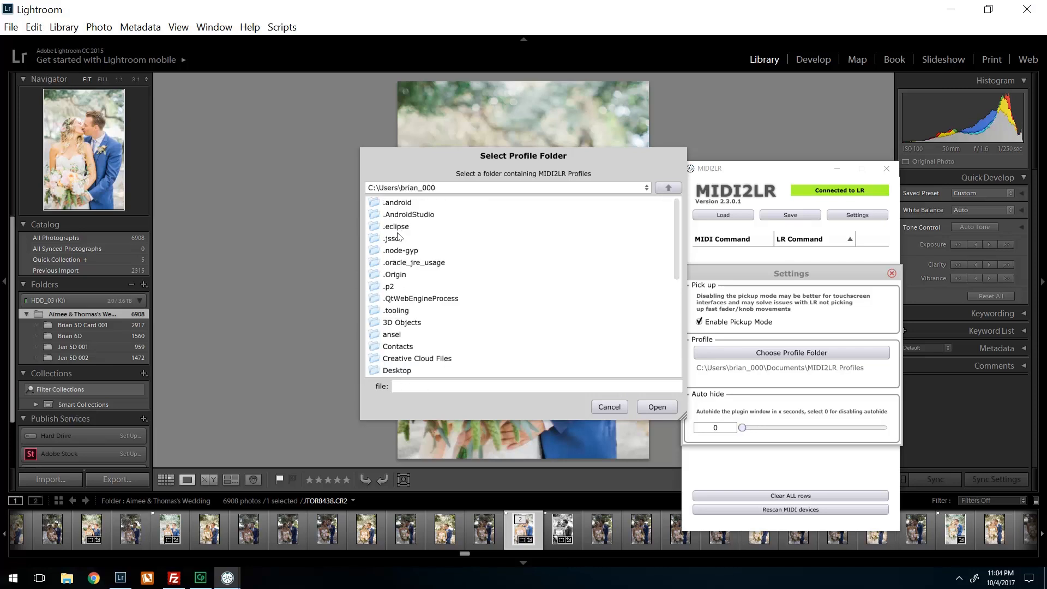
{"action": "scroll", "coordinate": [441, 350], "scroll_direction": "down", "scroll_amount": 1}
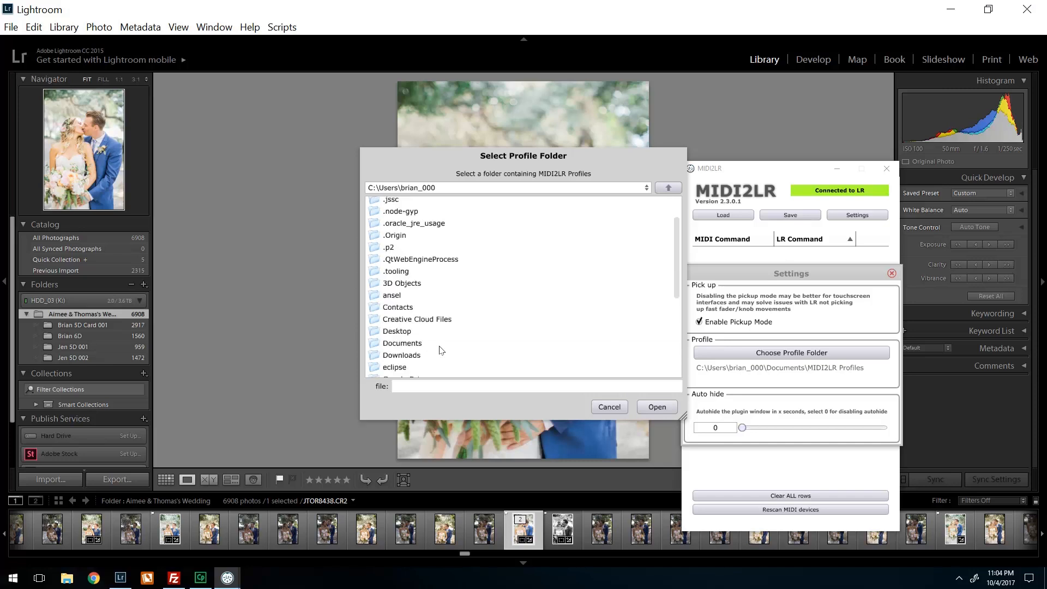
{"action": "double_click", "coordinate": [397, 344]}
{"action": "double_click", "coordinate": [413, 267]}
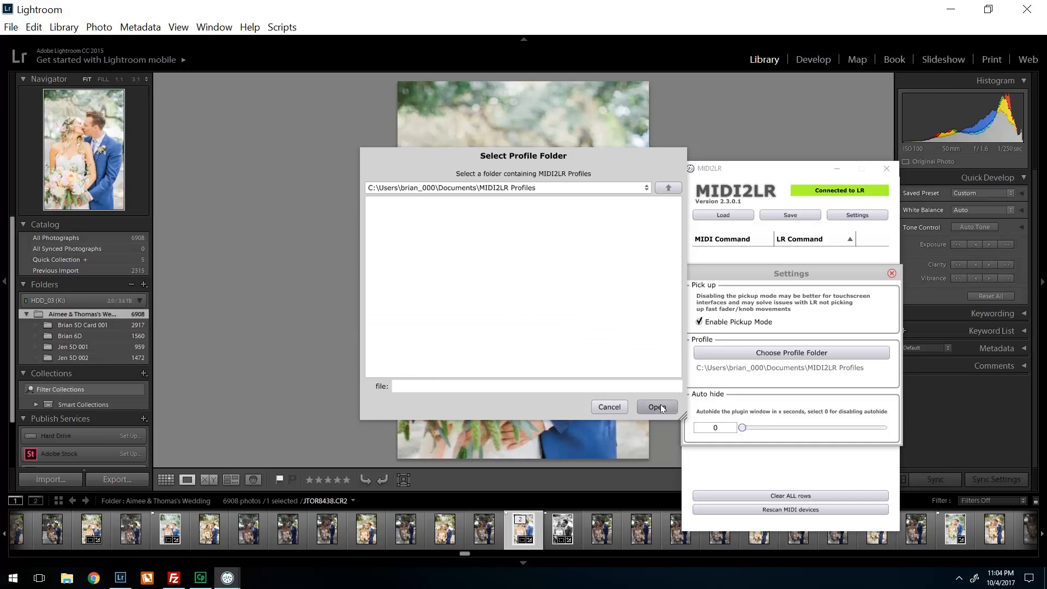
{"action": "left_click", "coordinate": [656, 407]}
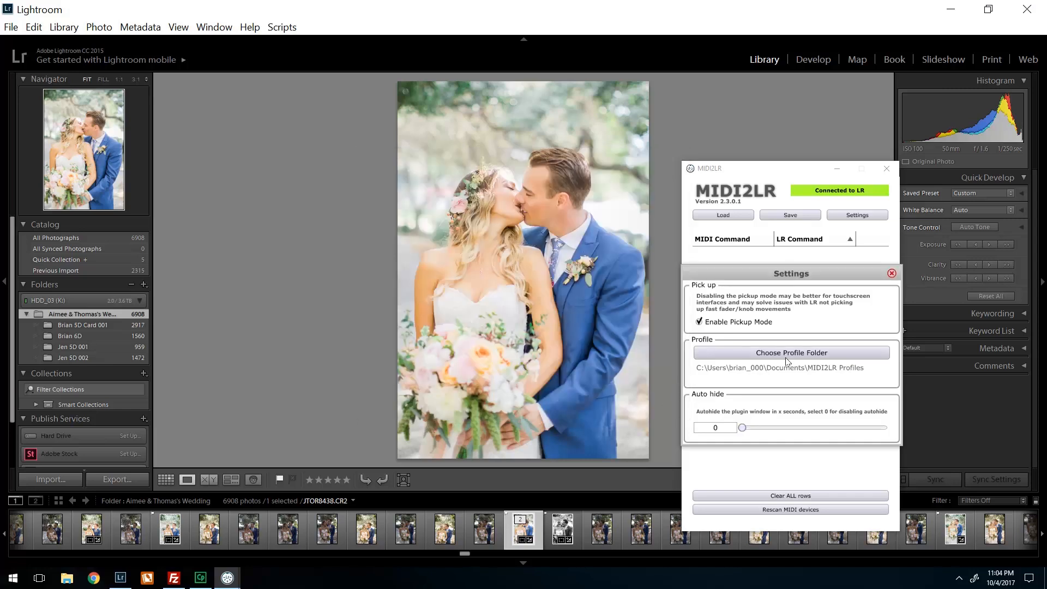
{"action": "left_click", "coordinate": [892, 274]}
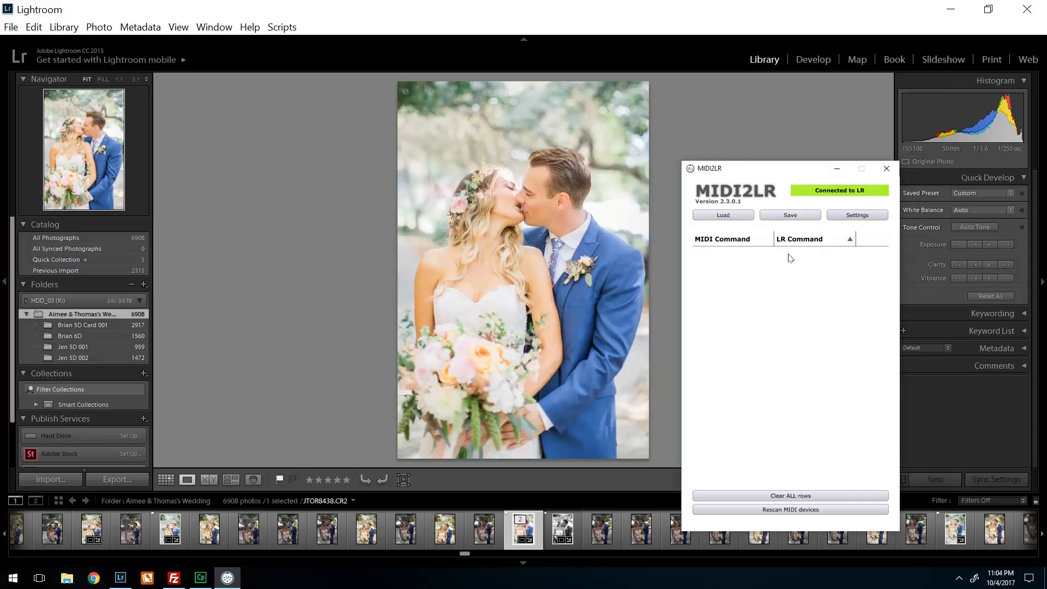
- Save the MIDI2LR profile as Basic_MIDI2LR_MAP_TUTORIAL in the MIDI2LR Profiles folder
{"action": "left_click", "coordinate": [791, 215]}
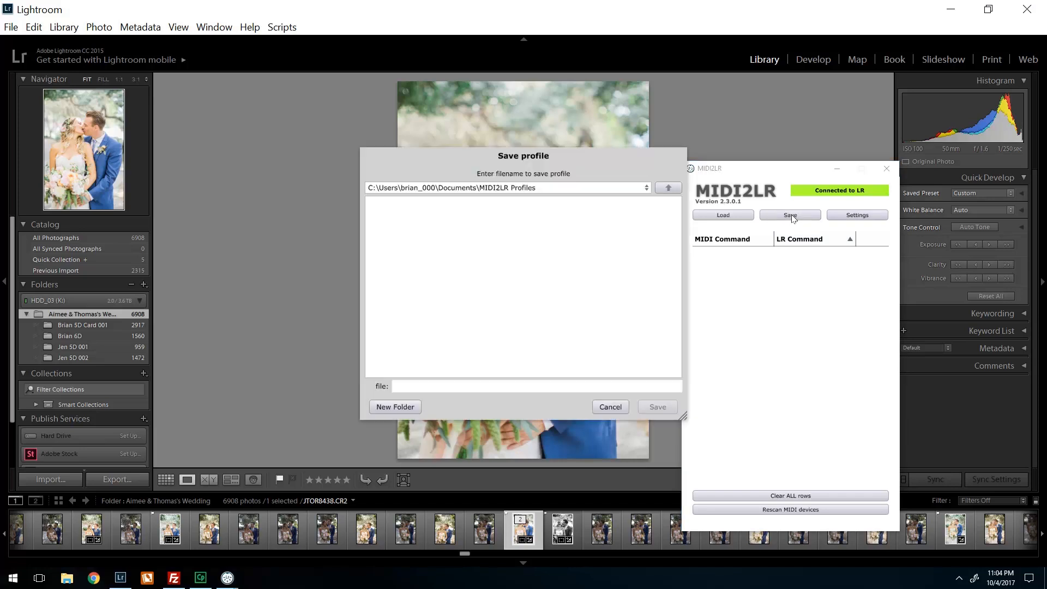
{"action": "left_click", "coordinate": [434, 388]}
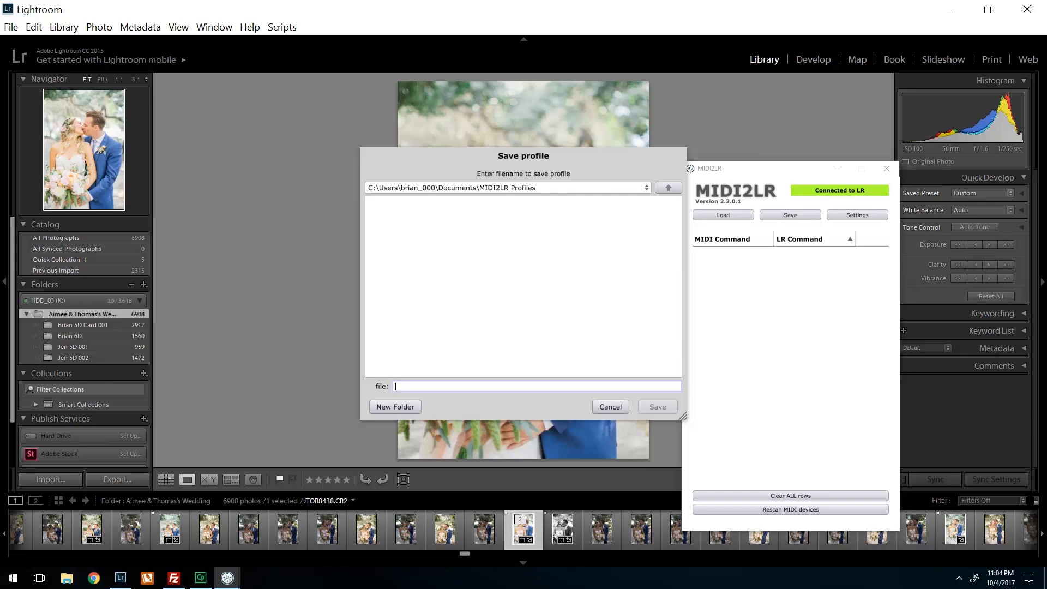
{"action": "type", "text": "Basic_MIDI2LR_MAP_TUTORIAL"}
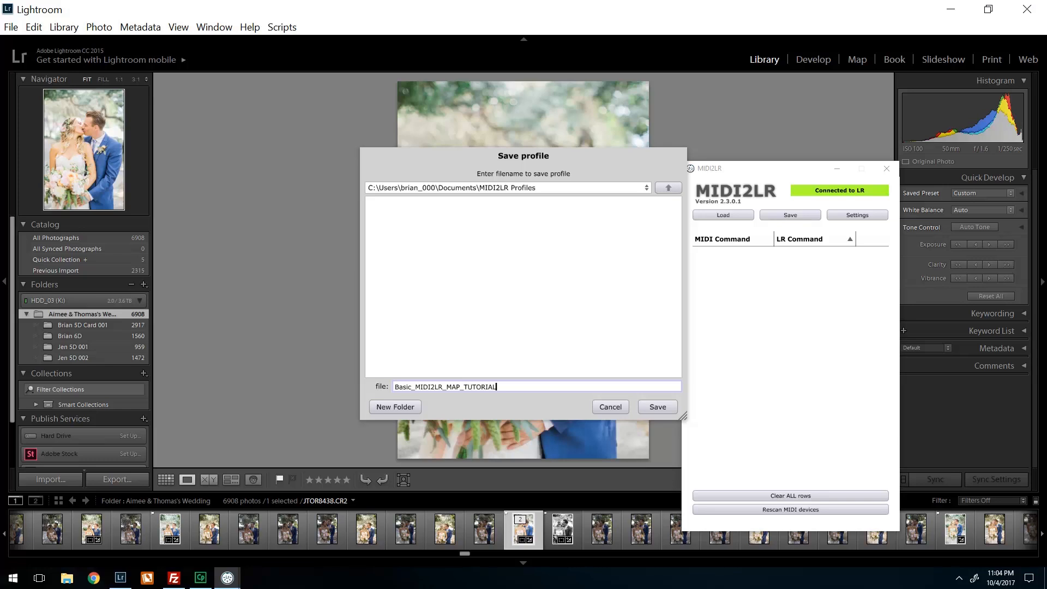
{"action": "left_click", "coordinate": [665, 408]}
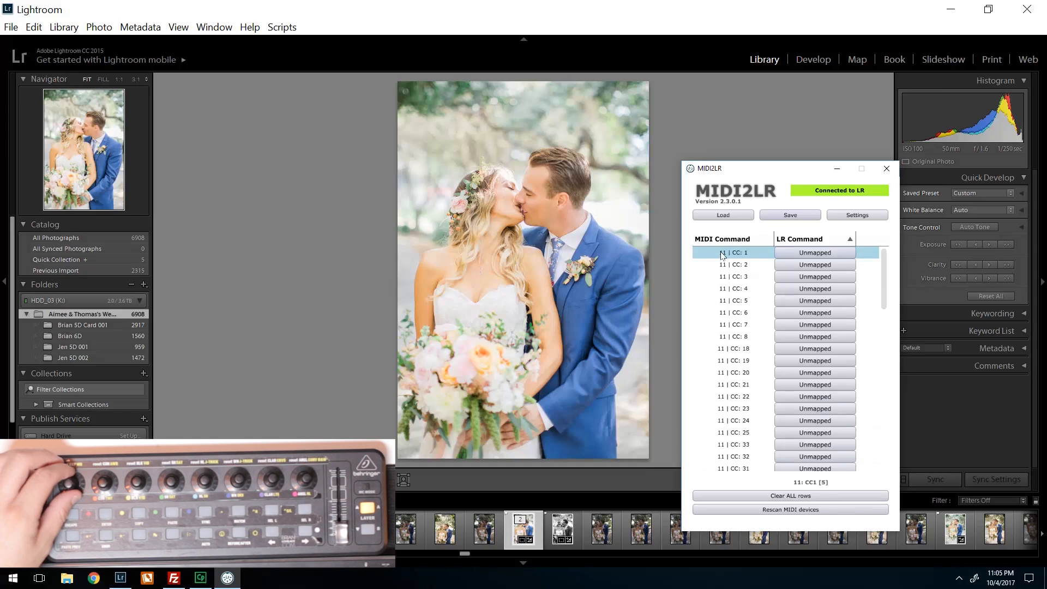
- Map MIDI command 11 | CC: 1 to the Basic adjustment Exposure
{"action": "left_click", "coordinate": [805, 253]}
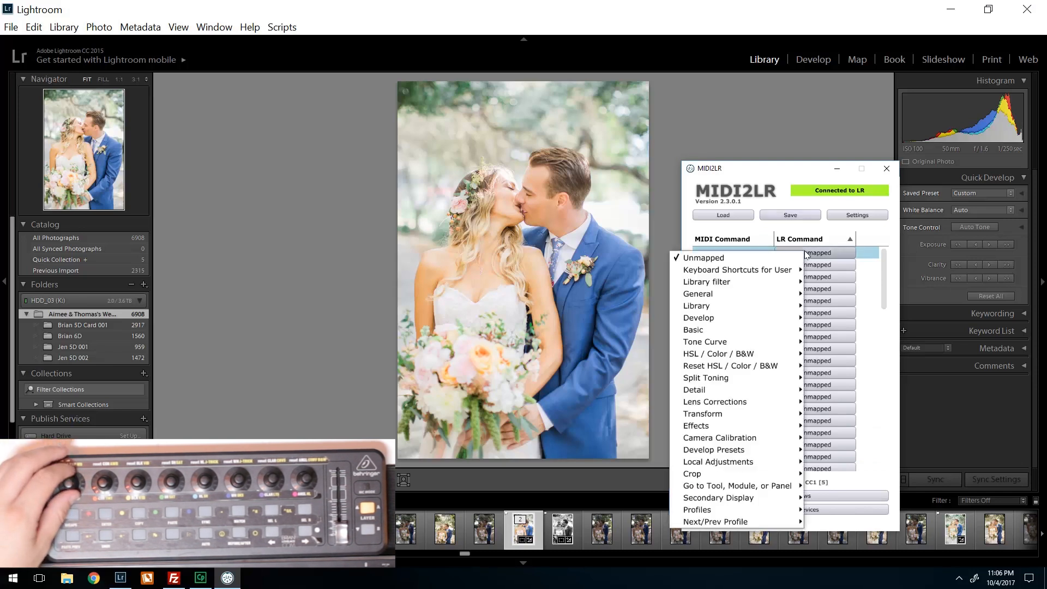
{"action": "mouse_move", "coordinate": [722, 320]}
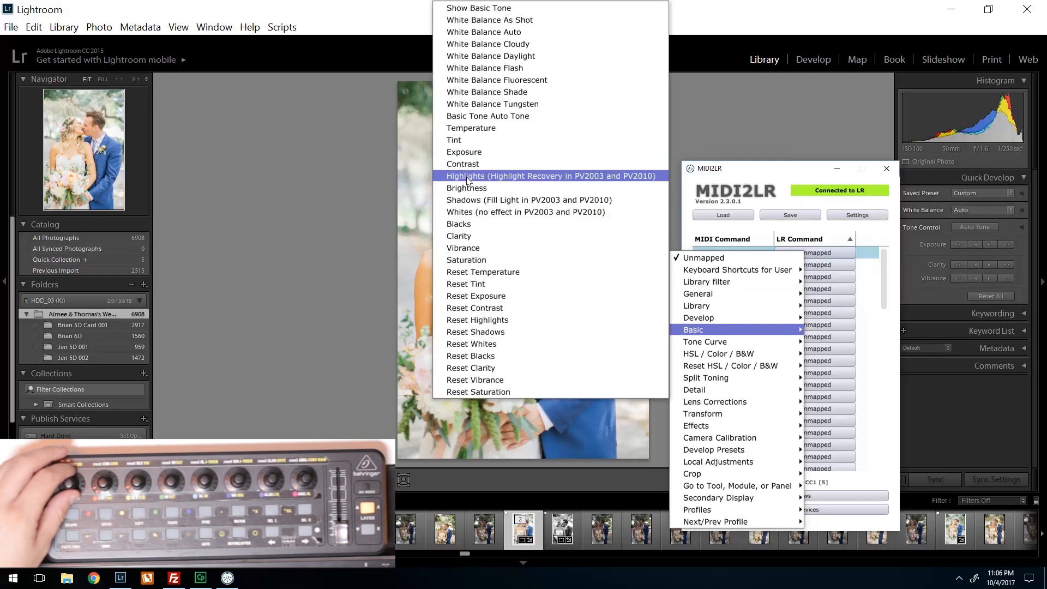
{"action": "left_click", "coordinate": [479, 155]}
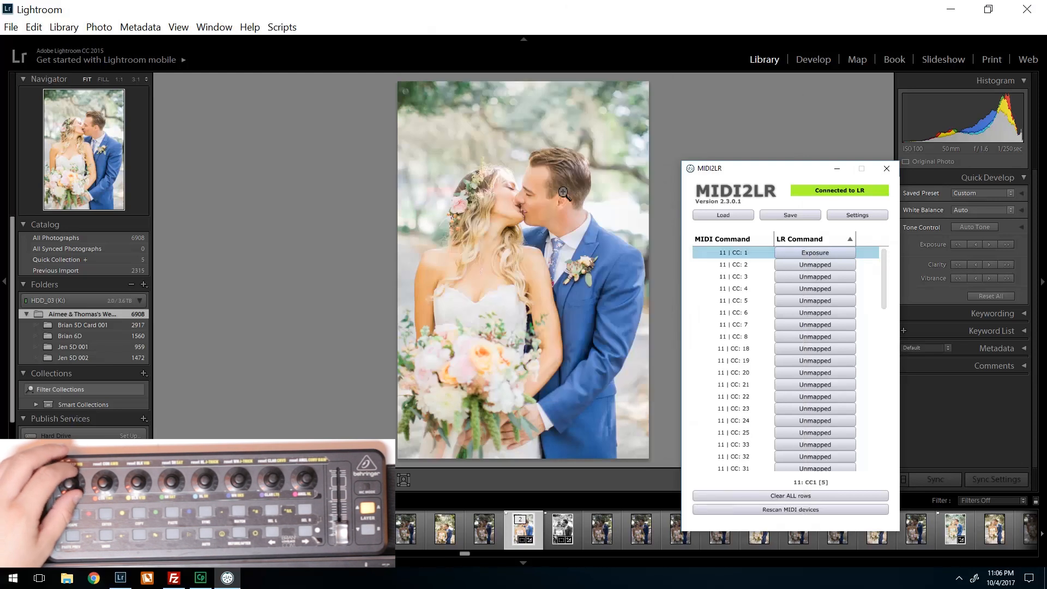
- Minimize the MIDI2LR window and switch Lightroom to the Develop module
{"action": "left_click", "coordinate": [837, 168]}
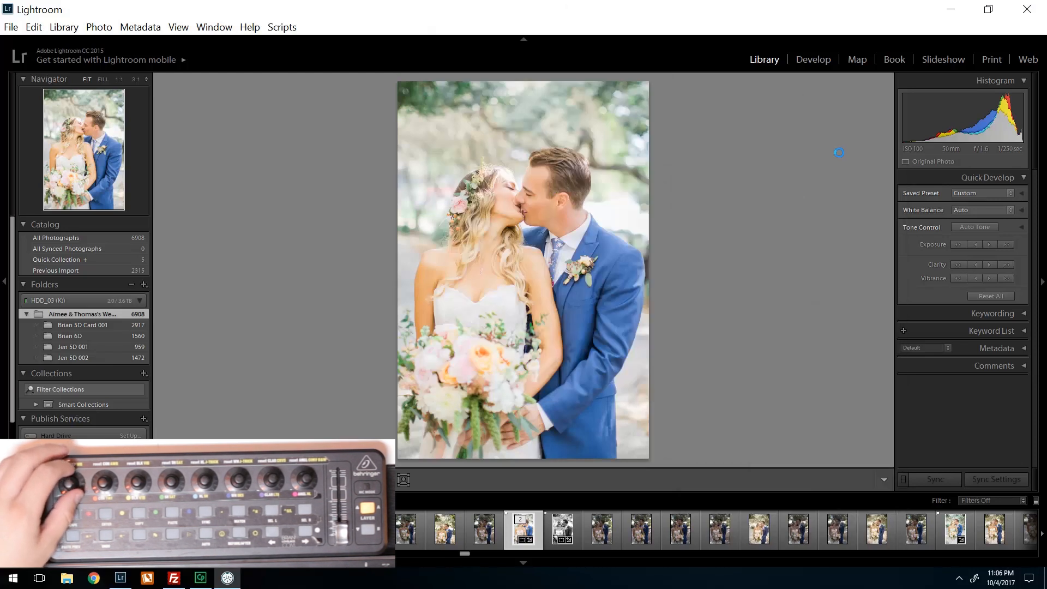
{"action": "left_click", "coordinate": [813, 60]}
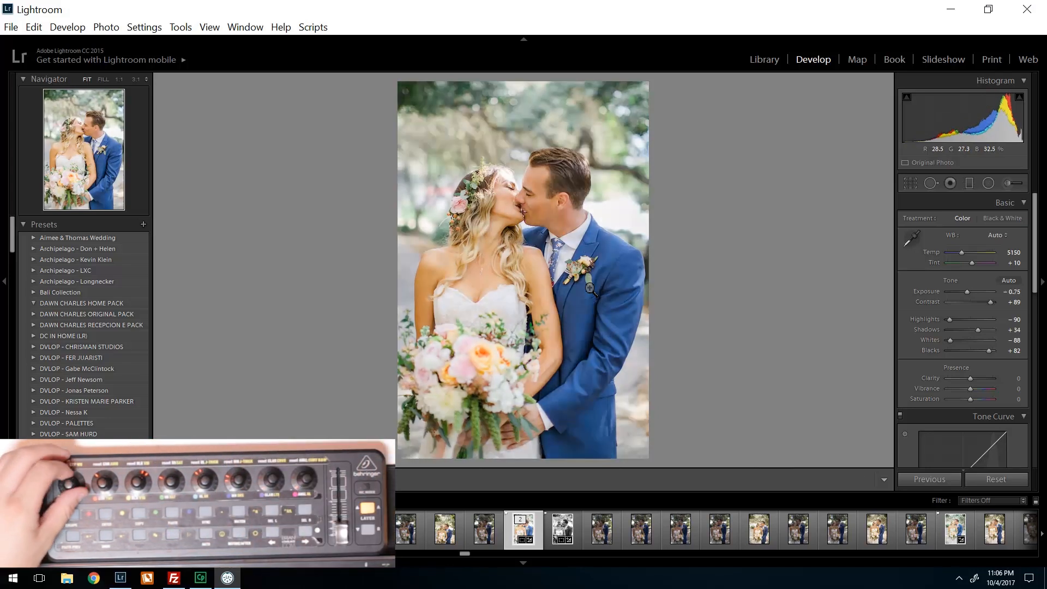
- Restore the MIDI2LR window and map MIDI command 11 | CC: 10 to the Basic command Reset Exposure
{"action": "left_click", "coordinate": [227, 577]}
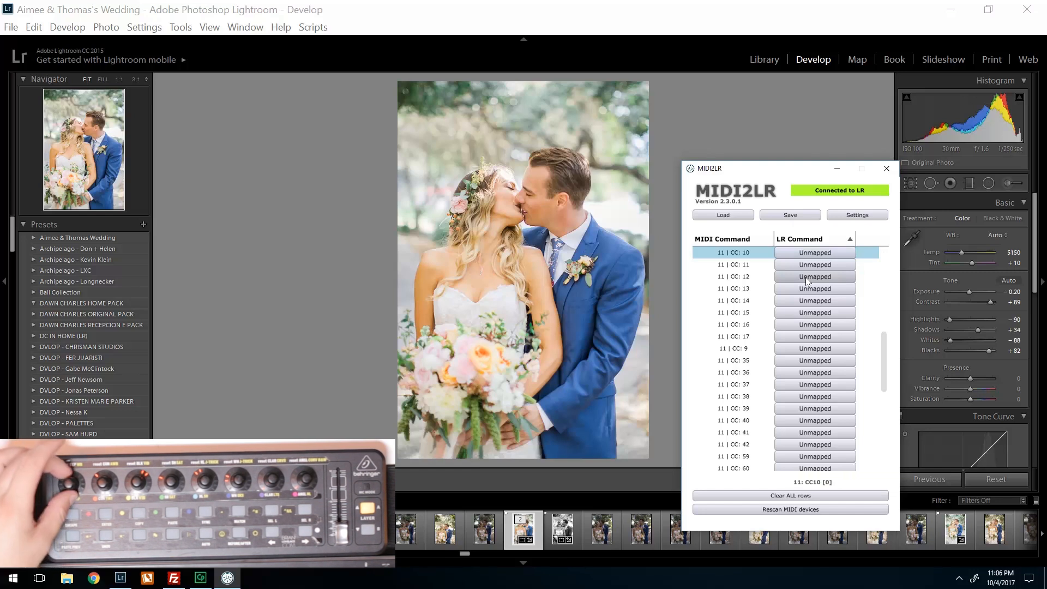
{"action": "left_click", "coordinate": [816, 253]}
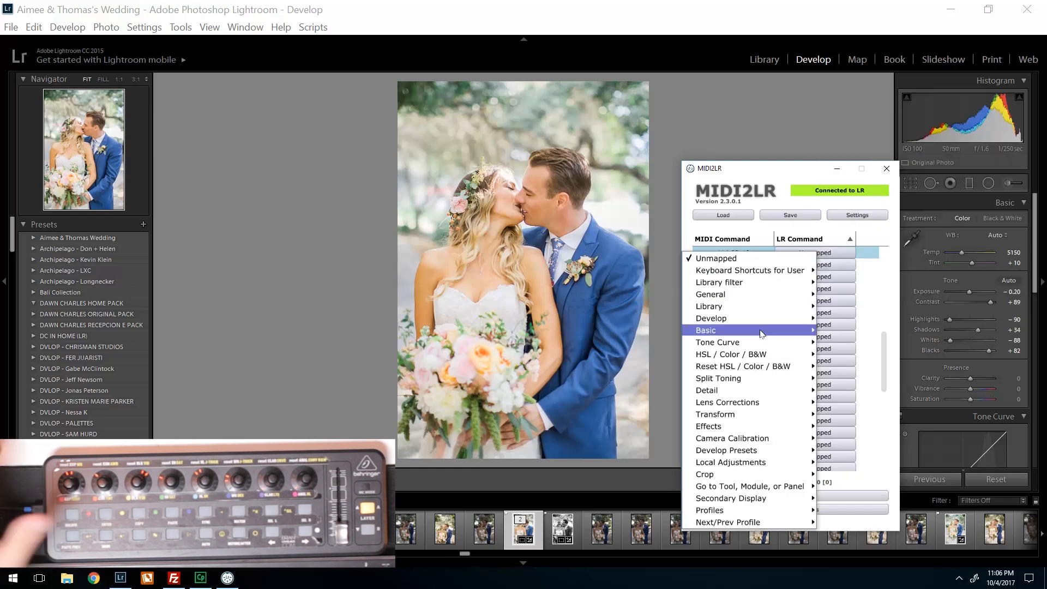
{"action": "mouse_move", "coordinate": [759, 335]}
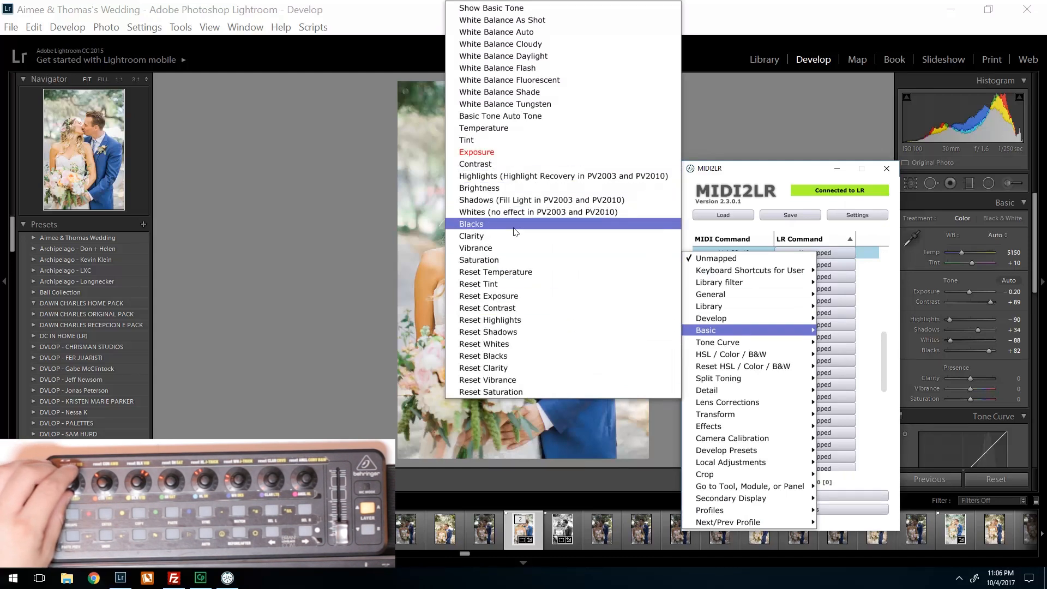
{"action": "left_click", "coordinate": [513, 295]}
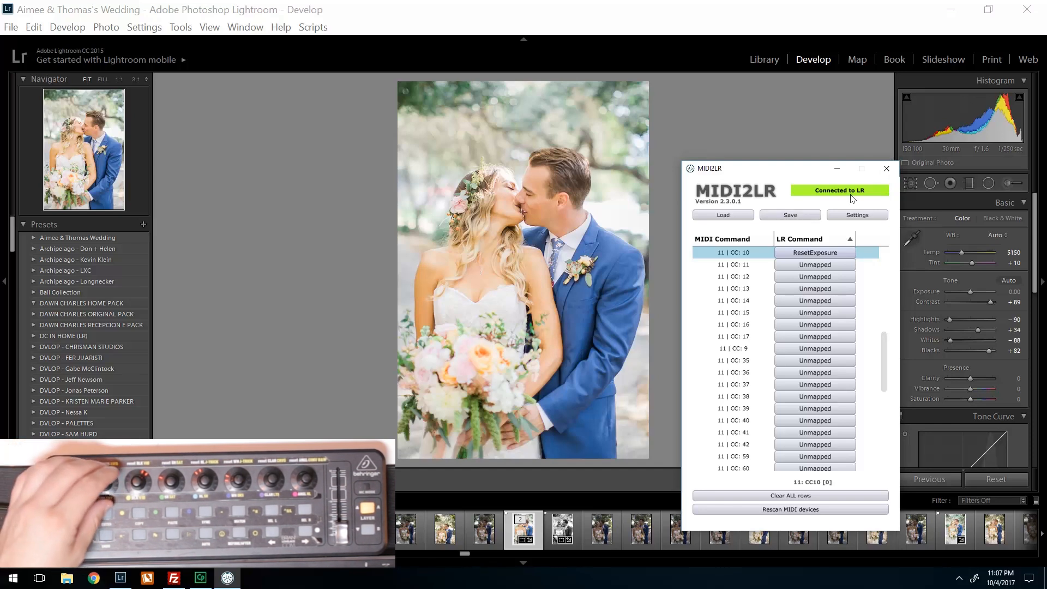
- Save the mapping profile as MIDI2LR MAPPING TUTORIAL in the MIDI2LR Profiles folder
{"action": "left_click", "coordinate": [791, 218]}
{"action": "left_click", "coordinate": [499, 386]}
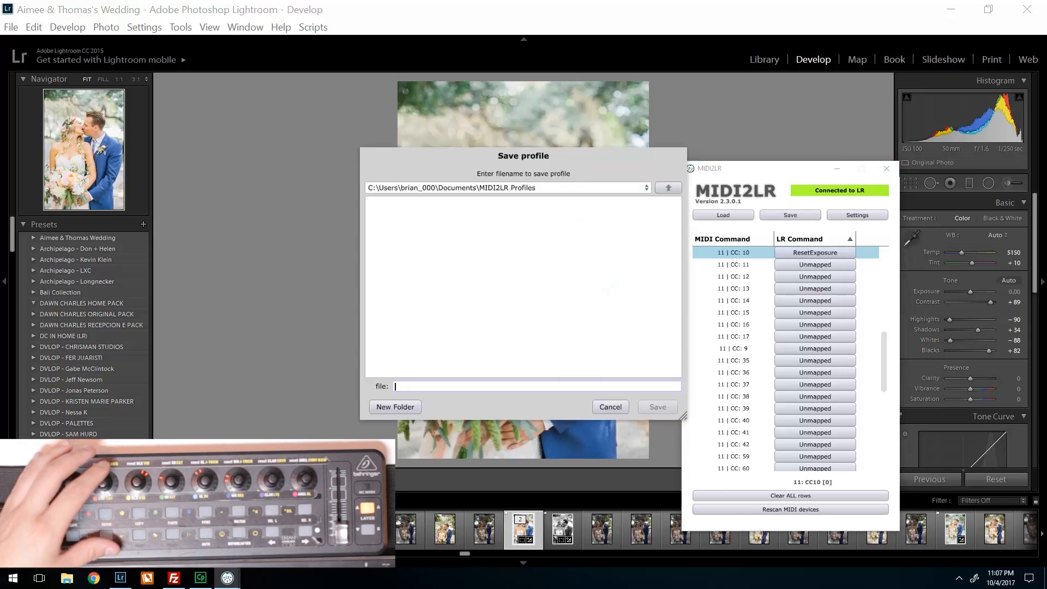
{"action": "type", "text": "MIDI"}
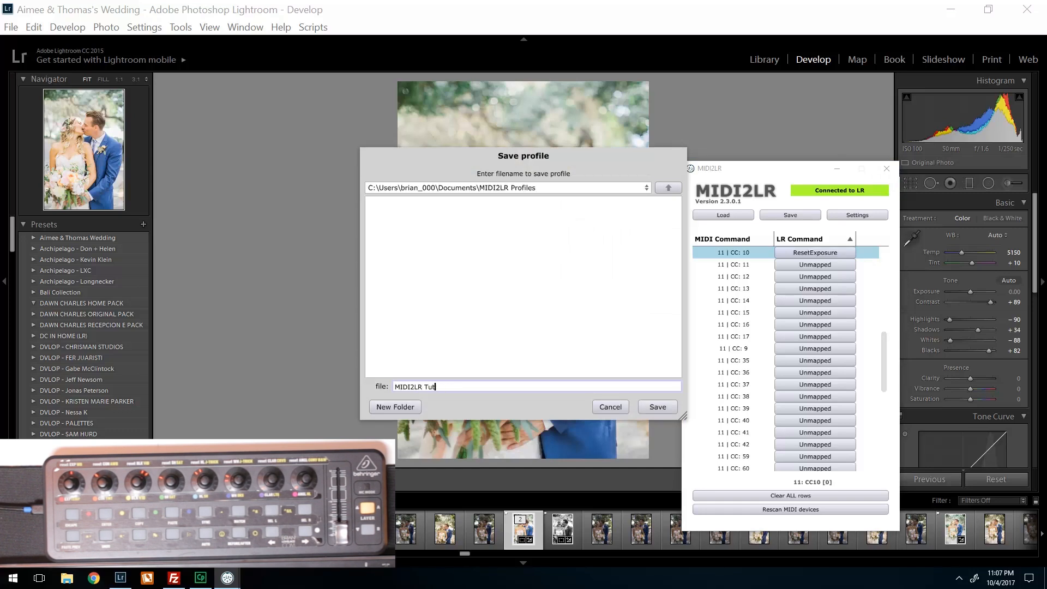
{"action": "type", "text": "2LR MAPPING TUTORIAL"}
{"action": "key", "text": "Return"}
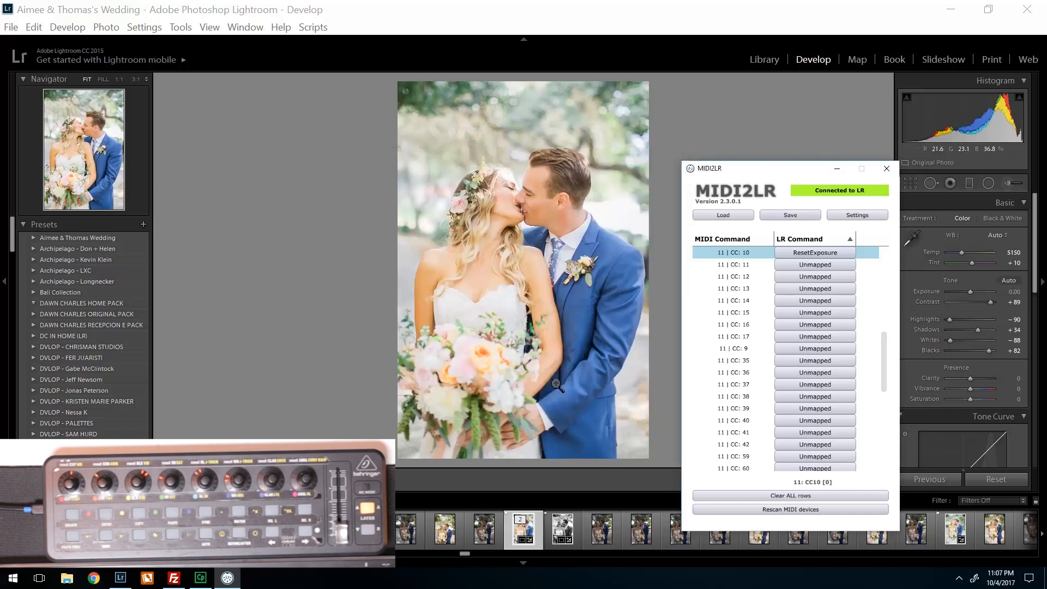
- Save the profile again over the existing MIDI2LR MAPPING TUTORIAL.xml file
{"action": "left_click", "coordinate": [789, 215]}
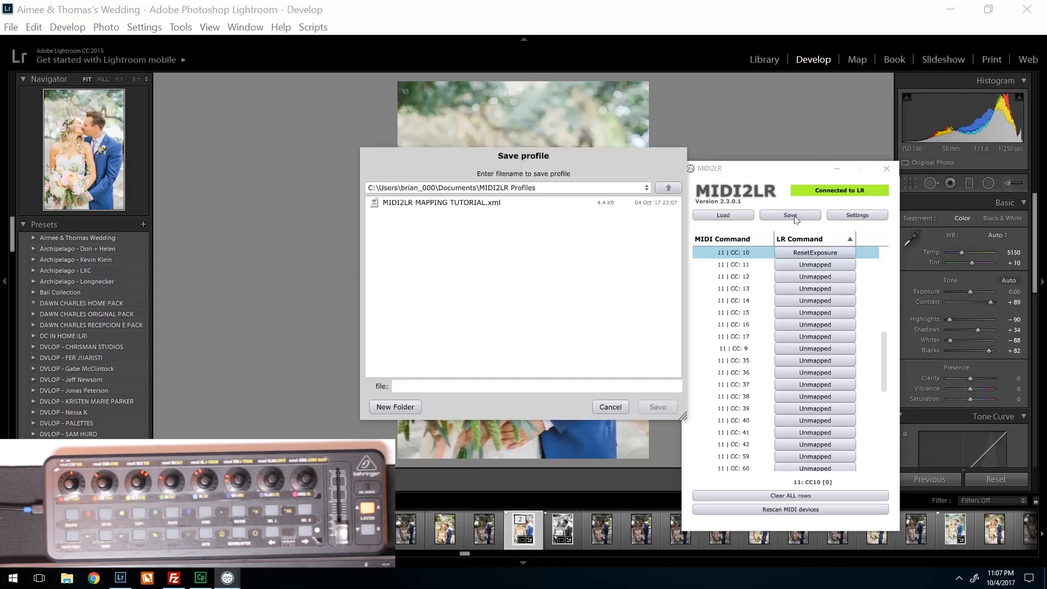
{"action": "left_click", "coordinate": [458, 205]}
{"action": "left_click", "coordinate": [656, 407]}
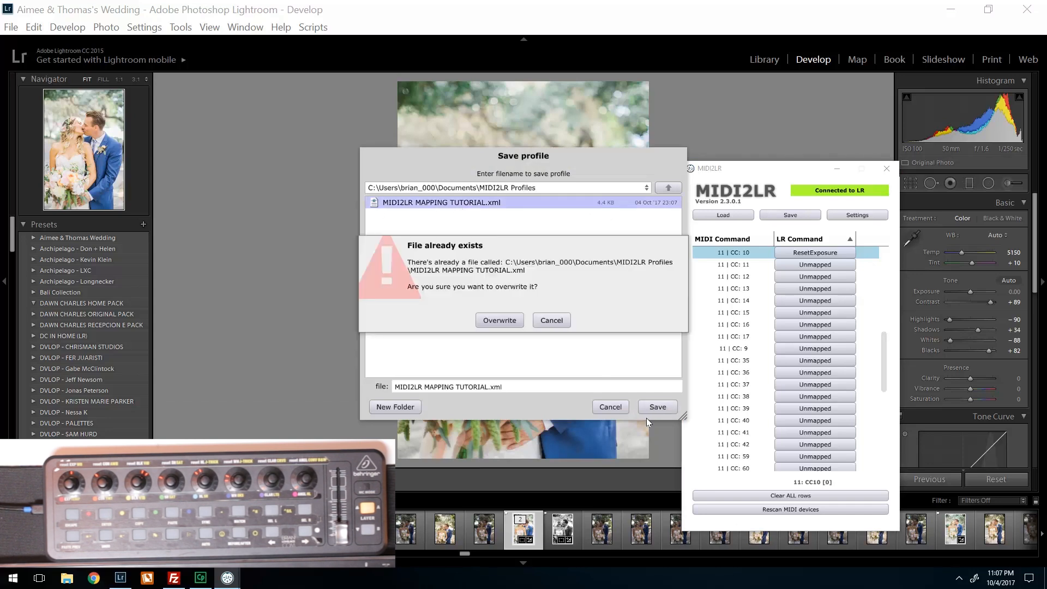
{"action": "left_click", "coordinate": [496, 324]}
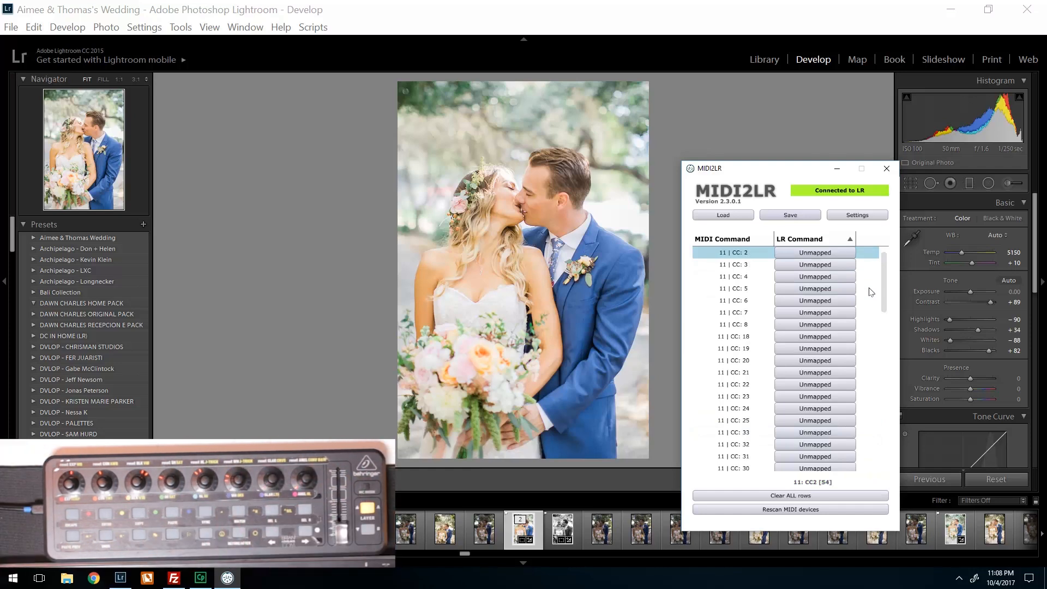
- Map MIDI command 11 | CC: 2 to Contrast and 11 | CC: 11 to Reset Contrast from the Basic commands
{"action": "left_click", "coordinate": [816, 251]}
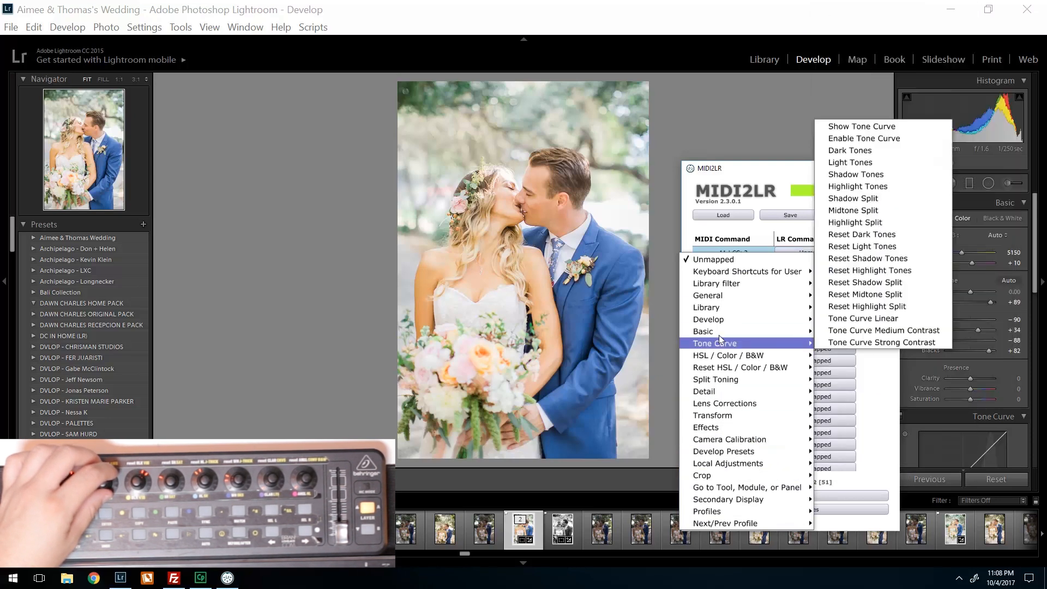
{"action": "mouse_move", "coordinate": [718, 332]}
{"action": "left_click", "coordinate": [495, 163]}
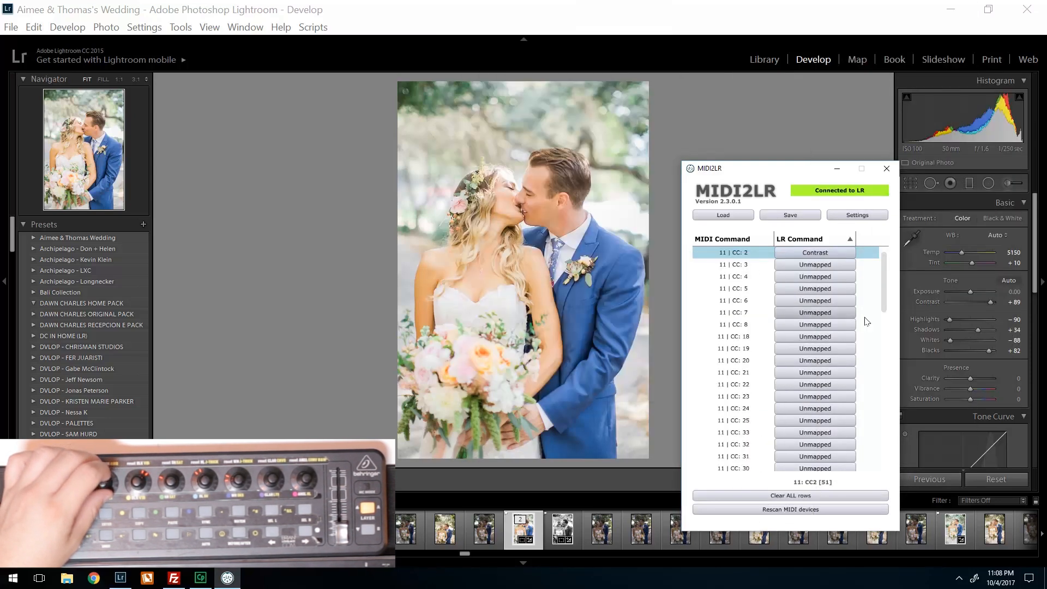
{"action": "scroll", "coordinate": [805, 265], "scroll_direction": "down", "scroll_amount": 5}
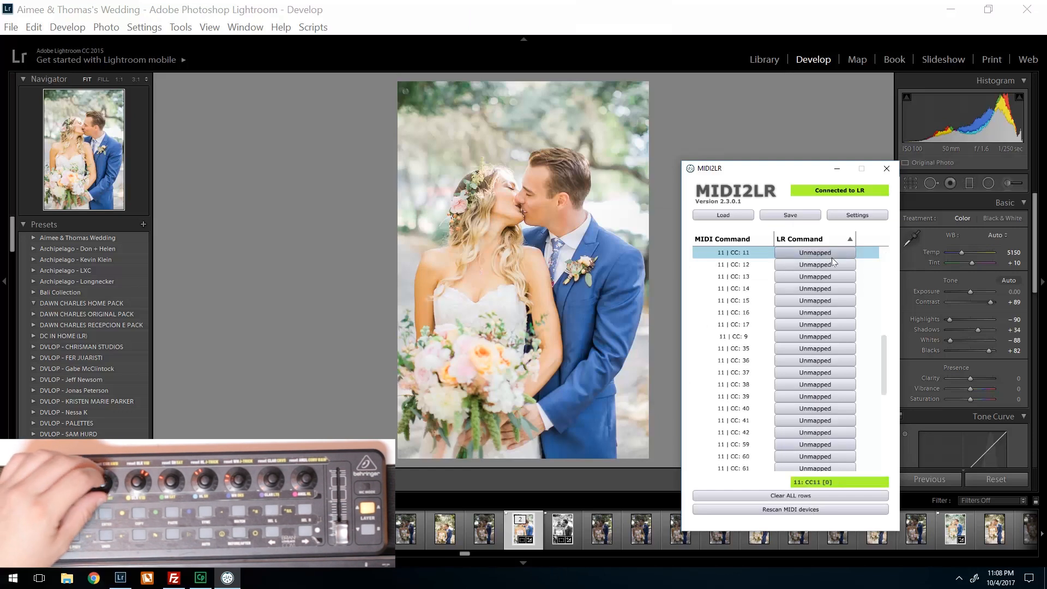
{"action": "left_click", "coordinate": [822, 251]}
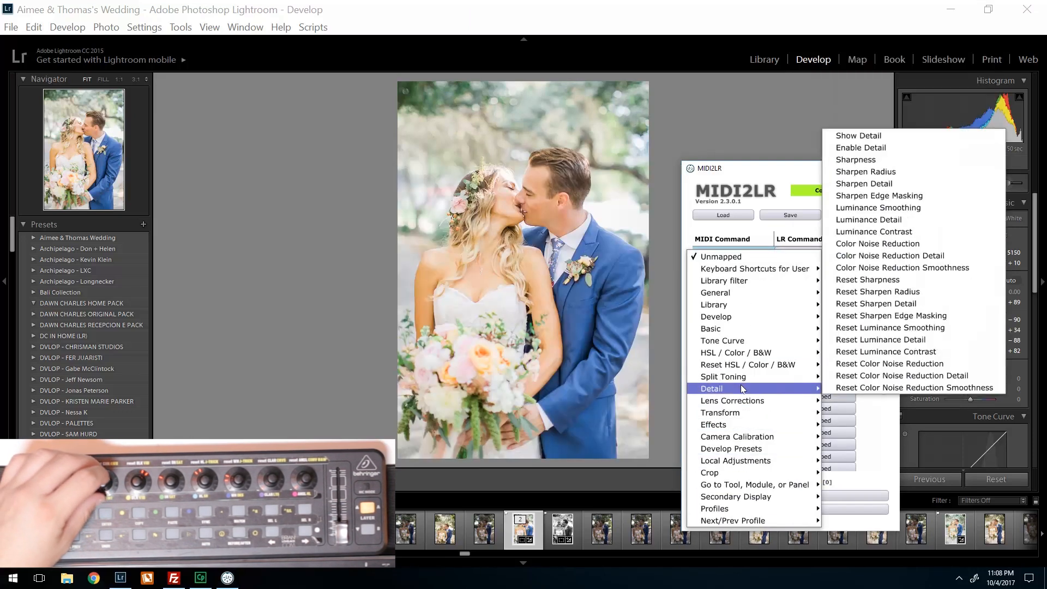
{"action": "mouse_move", "coordinate": [727, 331]}
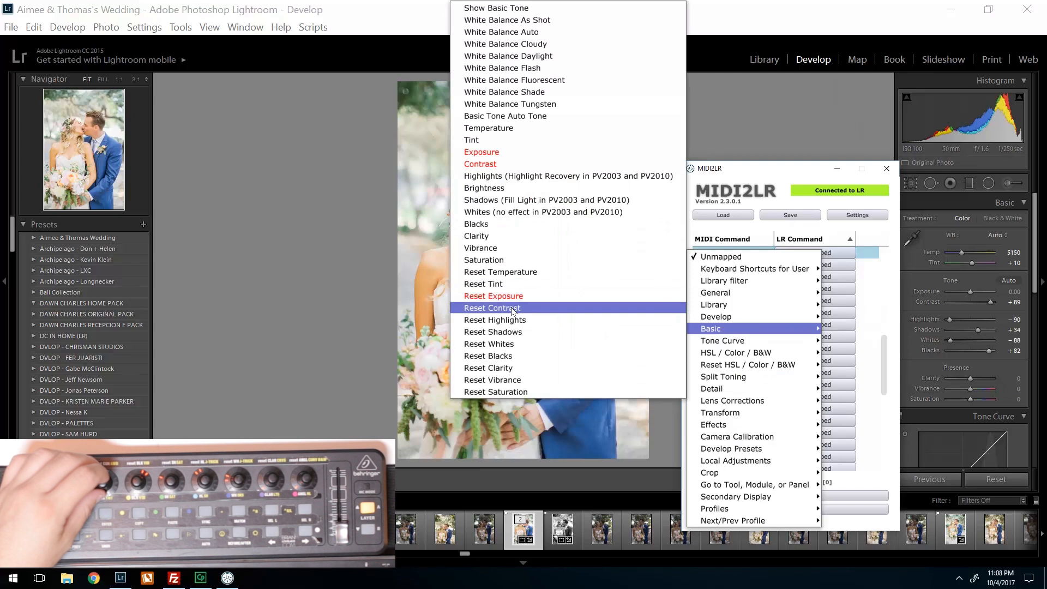
{"action": "left_click", "coordinate": [493, 307]}
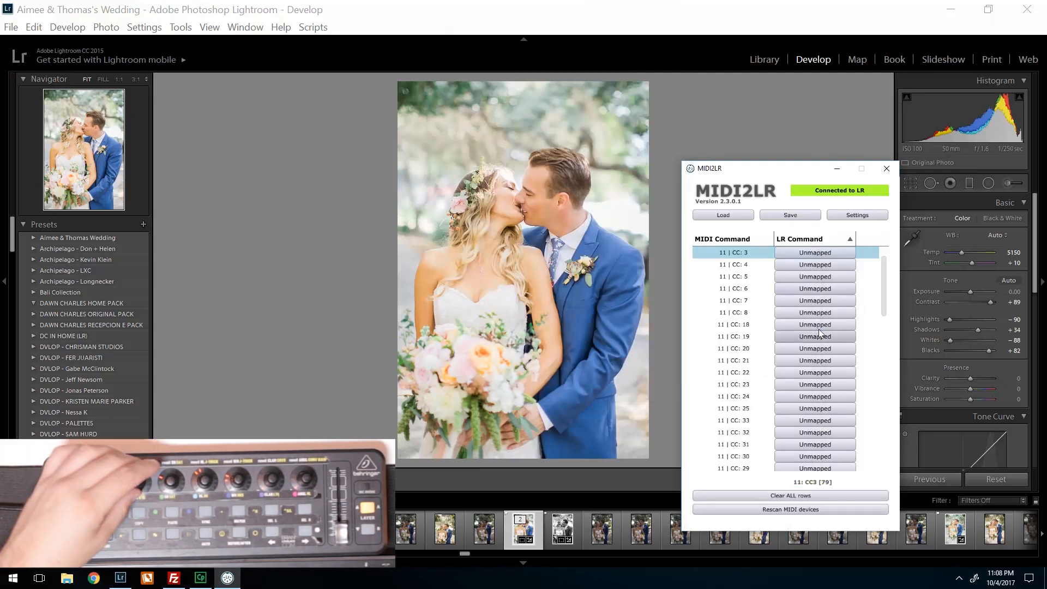
- Map MIDI command 11 | CC: 3 to Blacks and 11 | CC: 4 to Shadows from the Basic commands
{"action": "left_click", "coordinate": [813, 252]}
{"action": "mouse_move", "coordinate": [760, 326]}
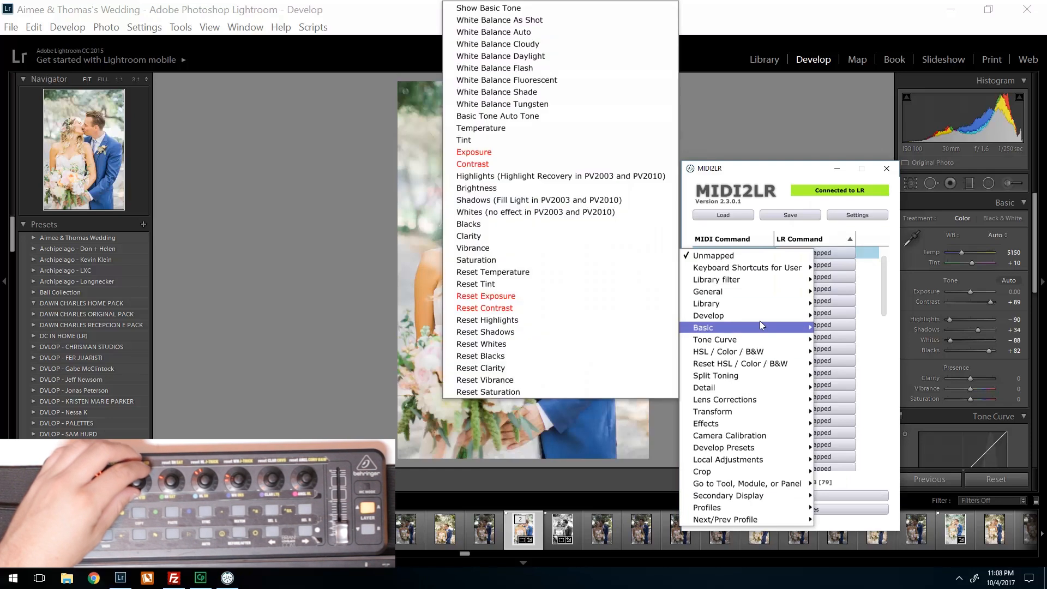
{"action": "left_click", "coordinate": [496, 224]}
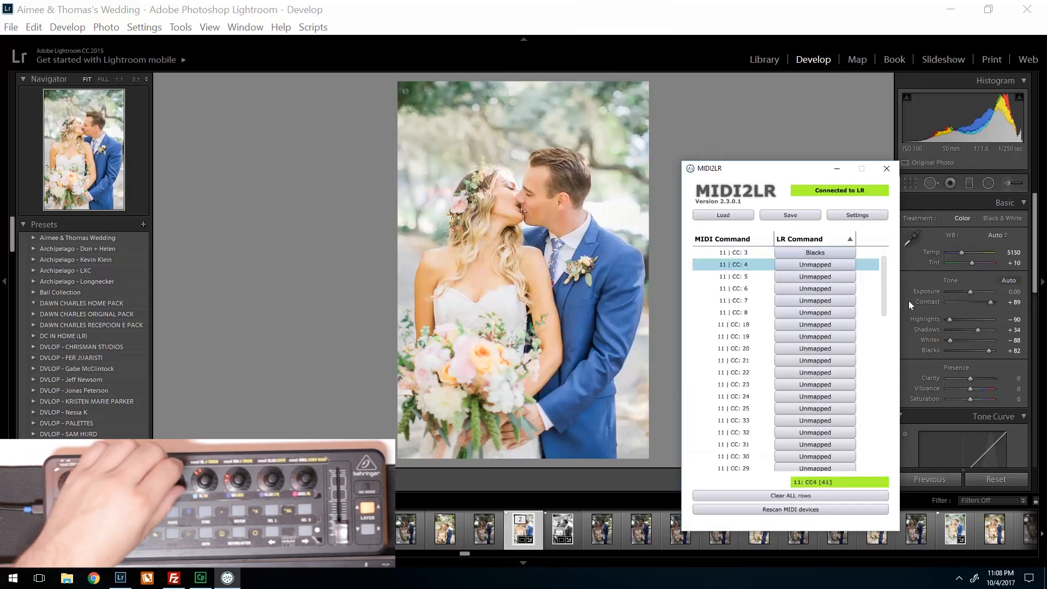
{"action": "left_click", "coordinate": [808, 265]}
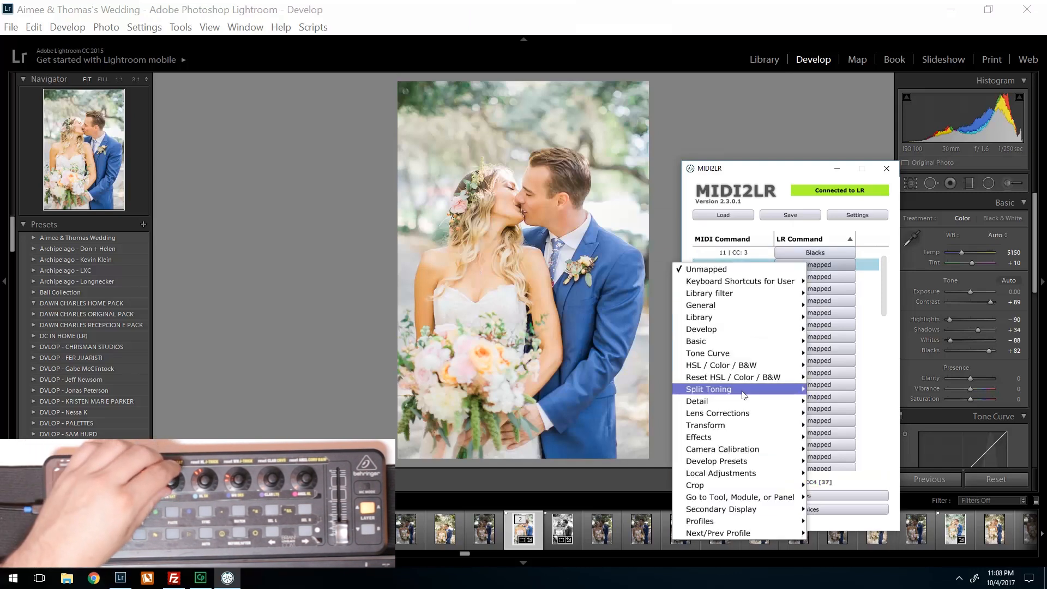
{"action": "mouse_move", "coordinate": [734, 342]}
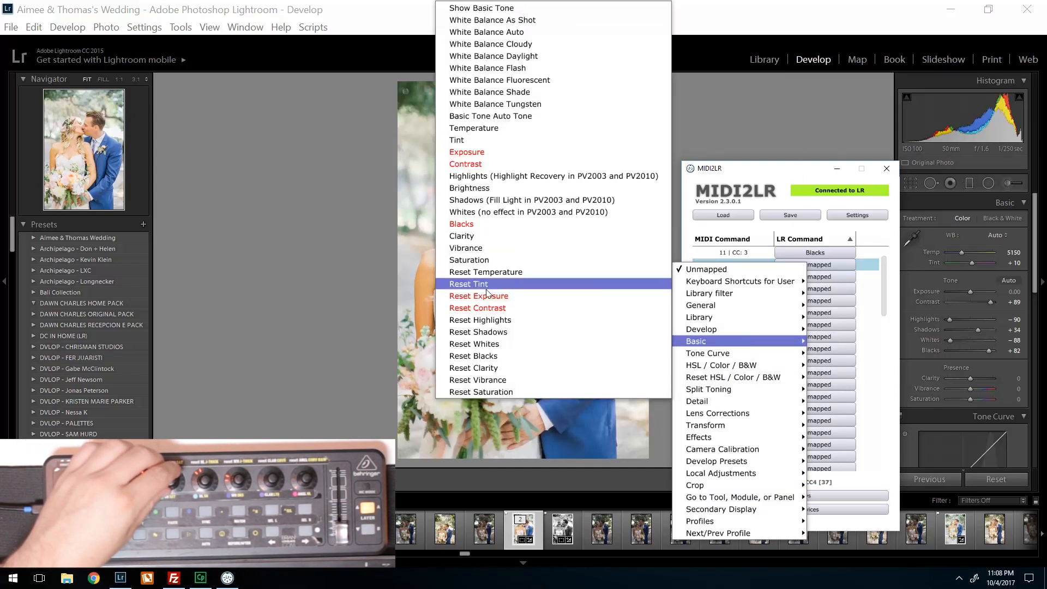
{"action": "left_click", "coordinate": [475, 200]}
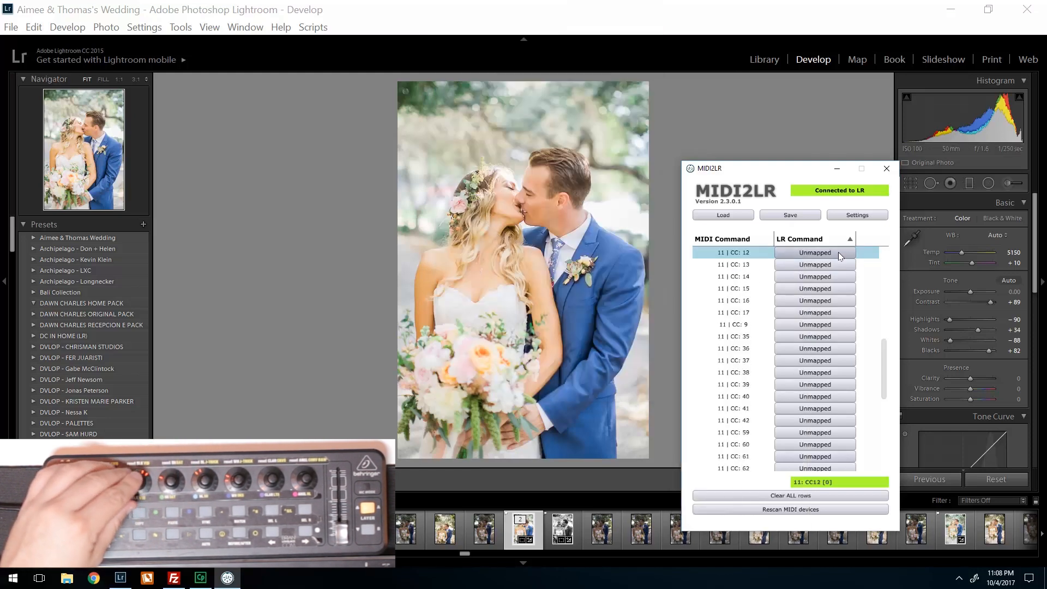
- Map MIDI command 11 | CC: 12 to Reset Blacks and 11 | CC: 13 to Reset Shadows
{"action": "left_click", "coordinate": [838, 252]}
{"action": "mouse_move", "coordinate": [774, 331]}
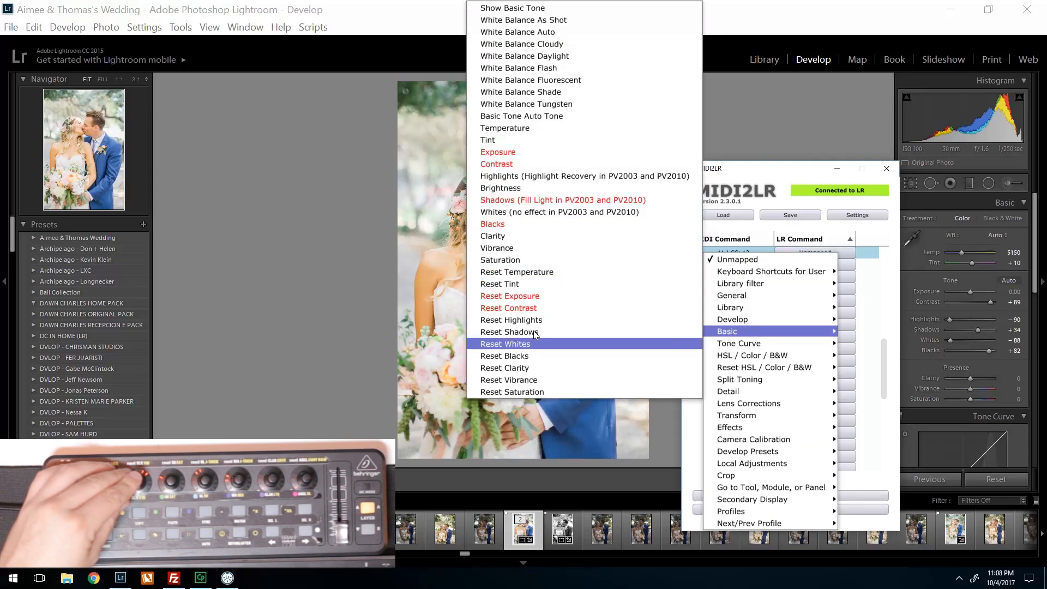
{"action": "left_click", "coordinate": [505, 355]}
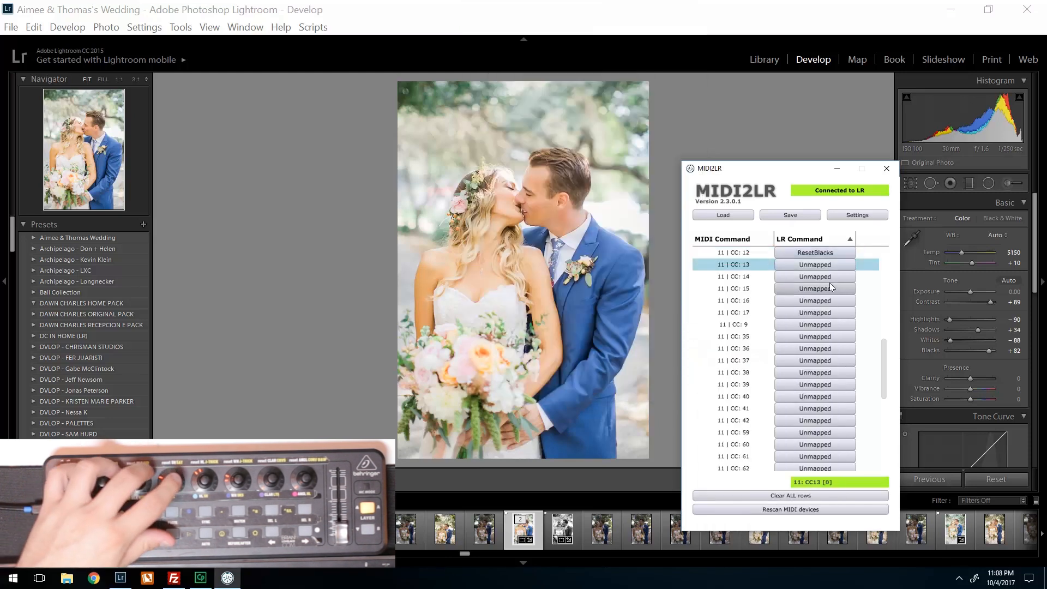
{"action": "left_click", "coordinate": [823, 266]}
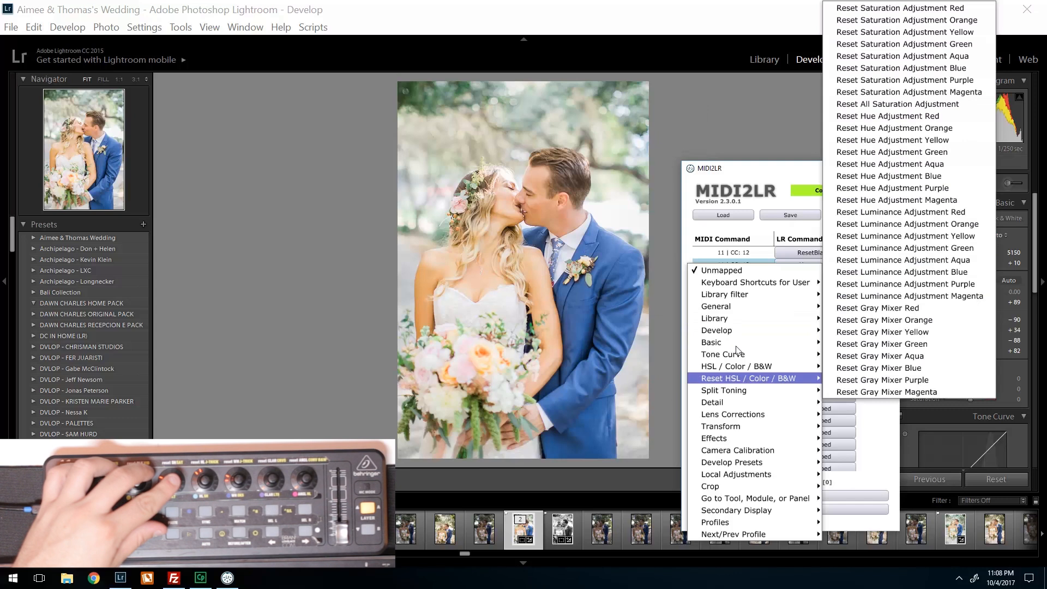
{"action": "mouse_move", "coordinate": [739, 344]}
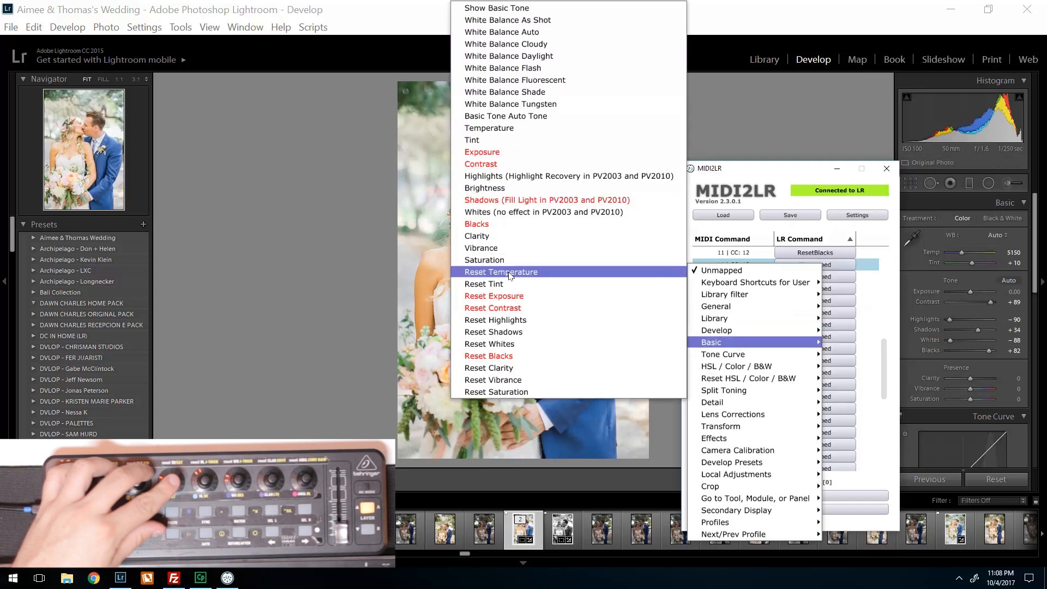
{"action": "left_click", "coordinate": [501, 335]}
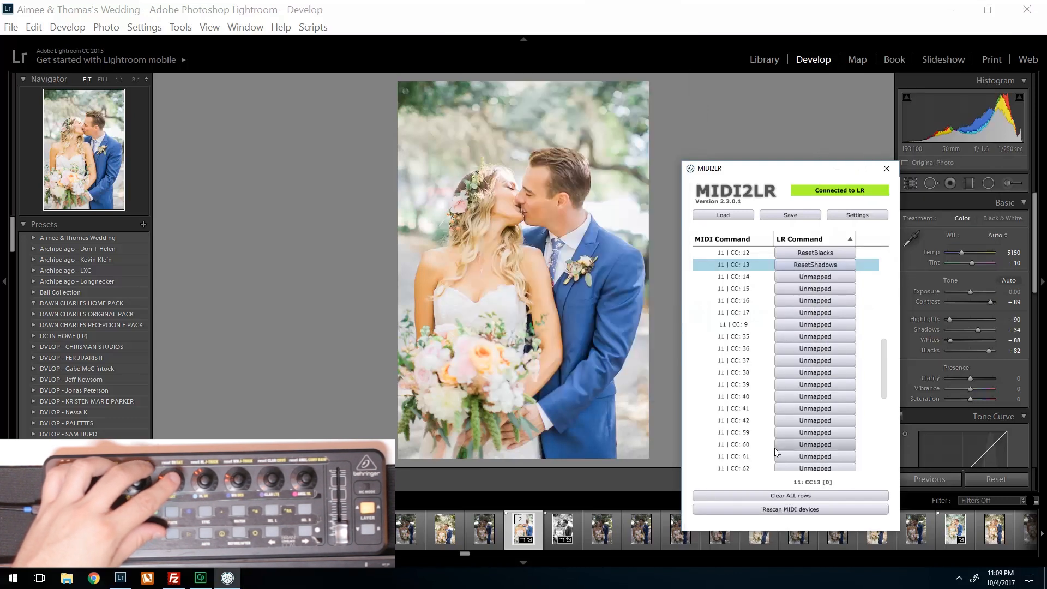
{"action": "scroll", "coordinate": [774, 445], "scroll_direction": "down", "scroll_amount": 5}
{"action": "scroll", "coordinate": [774, 446], "scroll_direction": "up", "scroll_amount": 4}
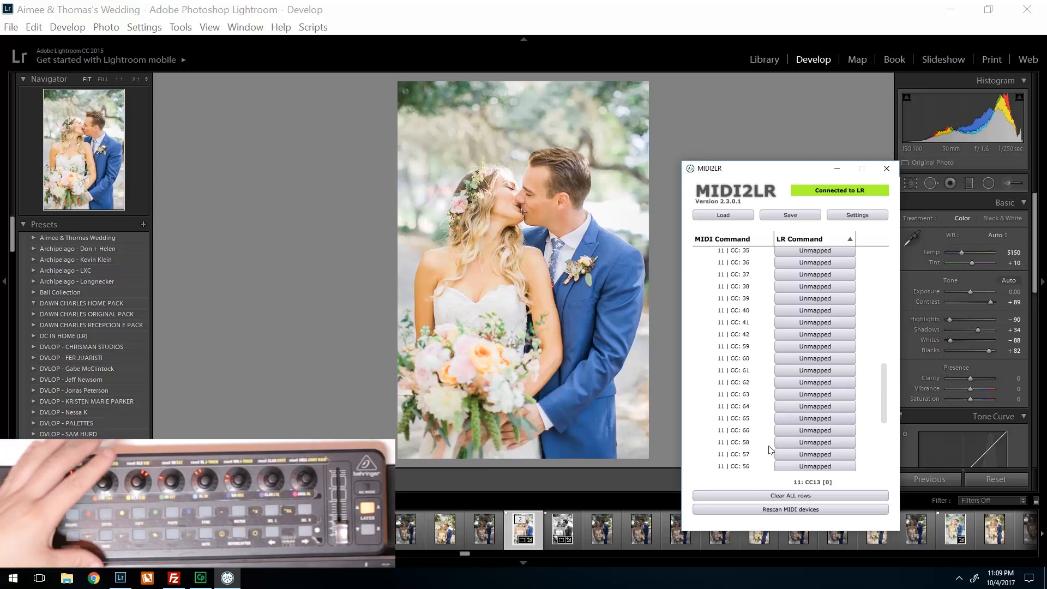
{"action": "left_click", "coordinate": [800, 216]}
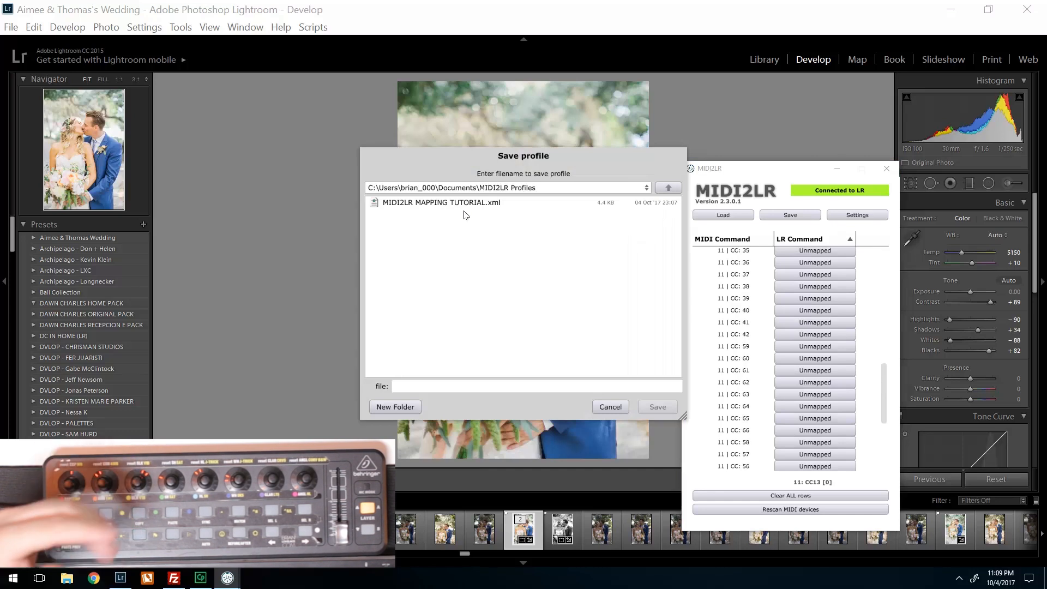
{"action": "left_click", "coordinate": [611, 407]}
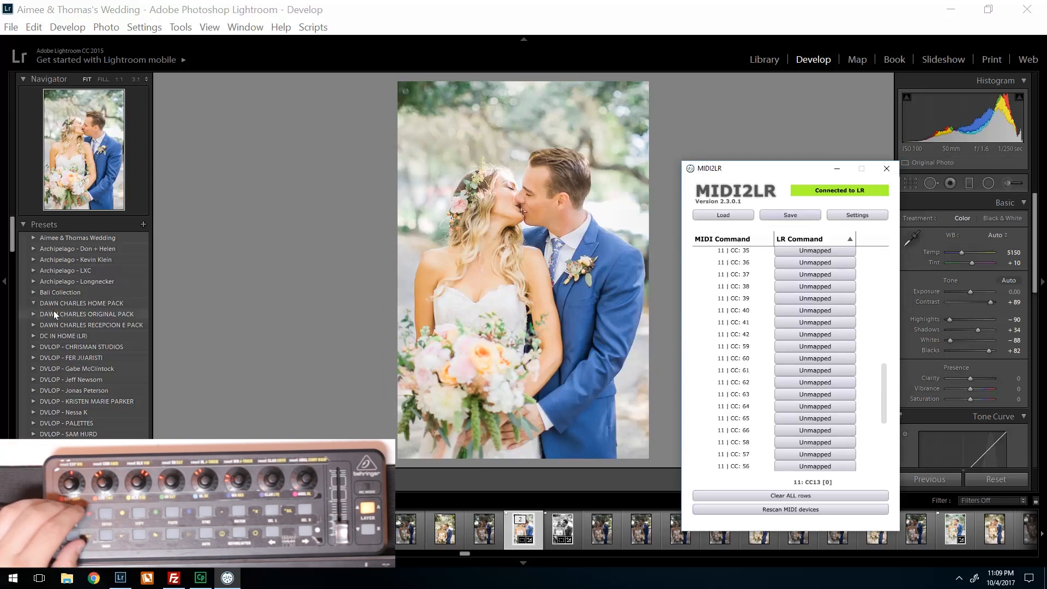
- Collapse the expanded preset folders in Lightroom, including DVLOP - SUSAN STRIPLING, Doyoutravel X Gypsealust Egypt, Mastin Labs Fuji Pro and R+R Eiger Collection
{"action": "scroll", "coordinate": [53, 310], "scroll_direction": "down", "scroll_amount": 2}
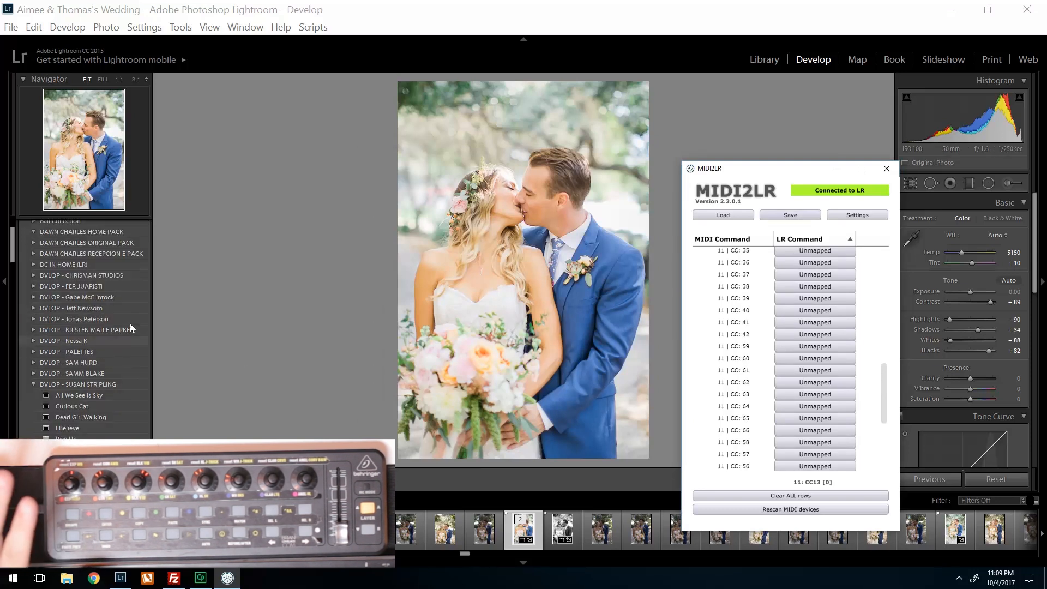
{"action": "left_click", "coordinate": [33, 384]}
{"action": "left_click", "coordinate": [32, 396]}
{"action": "left_click", "coordinate": [33, 396]}
{"action": "scroll", "coordinate": [60, 396], "scroll_direction": "down", "scroll_amount": 2}
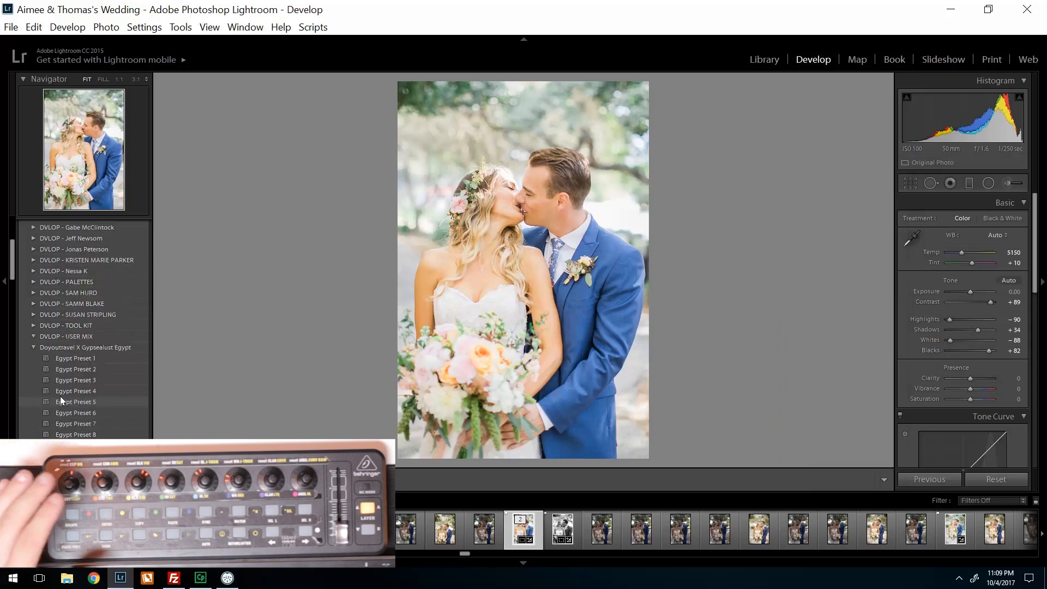
{"action": "left_click", "coordinate": [32, 347]}
{"action": "scroll", "coordinate": [76, 371], "scroll_direction": "down", "scroll_amount": 5}
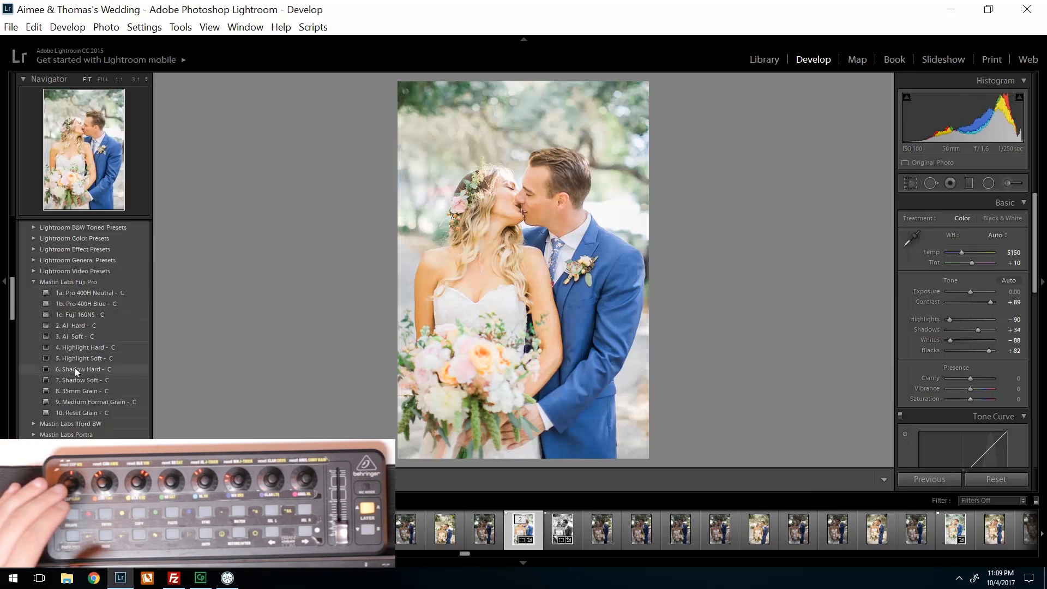
{"action": "left_click", "coordinate": [31, 281]}
{"action": "left_click", "coordinate": [34, 312]}
{"action": "left_click", "coordinate": [33, 313]}
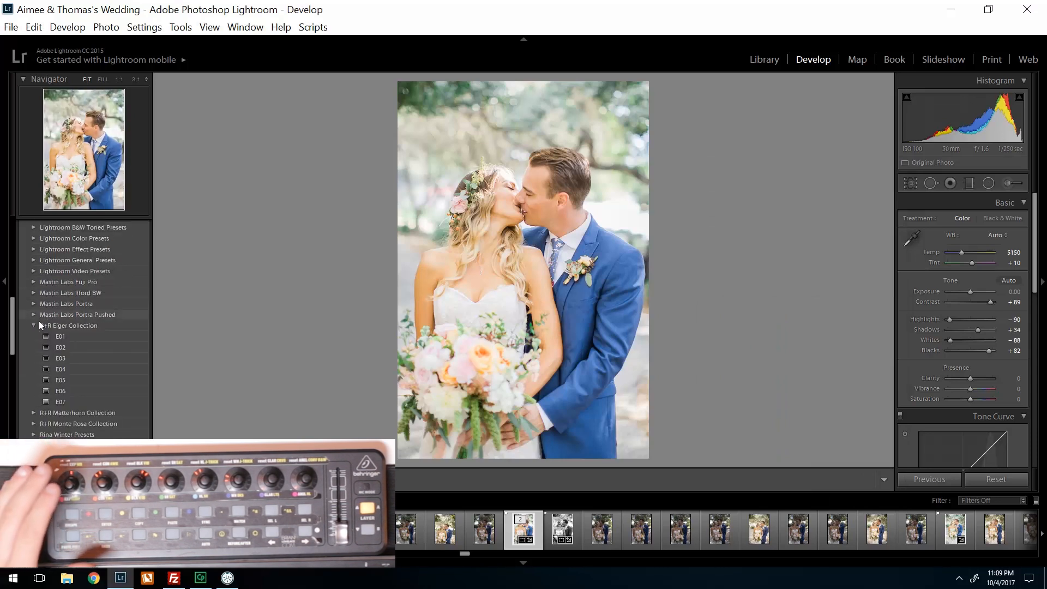
{"action": "left_click", "coordinate": [34, 327]}
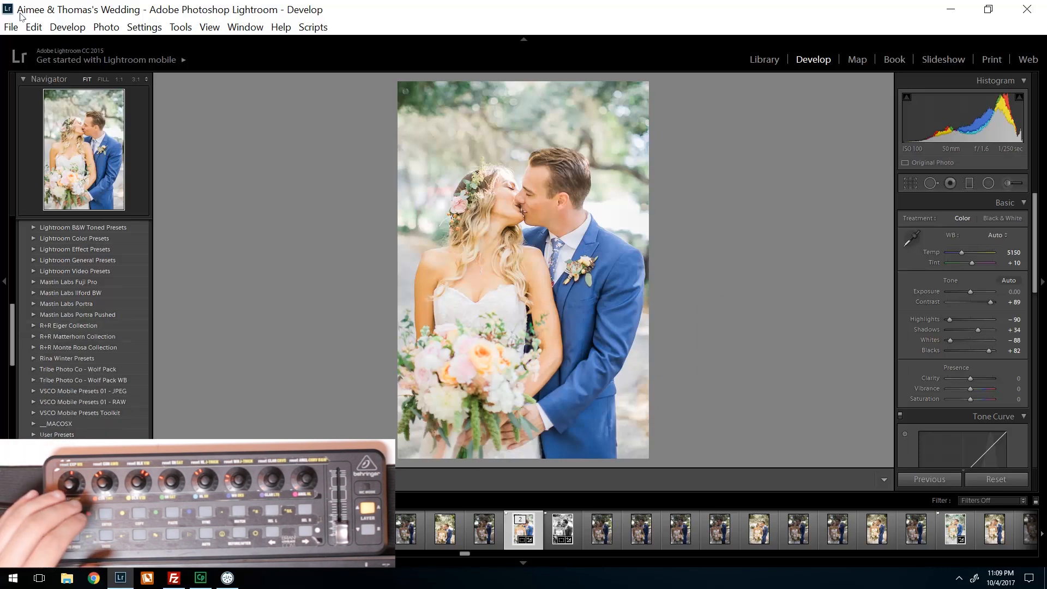
- Open the MIDI2LR plug-in options from Lightroom
{"action": "left_click", "coordinate": [11, 27]}
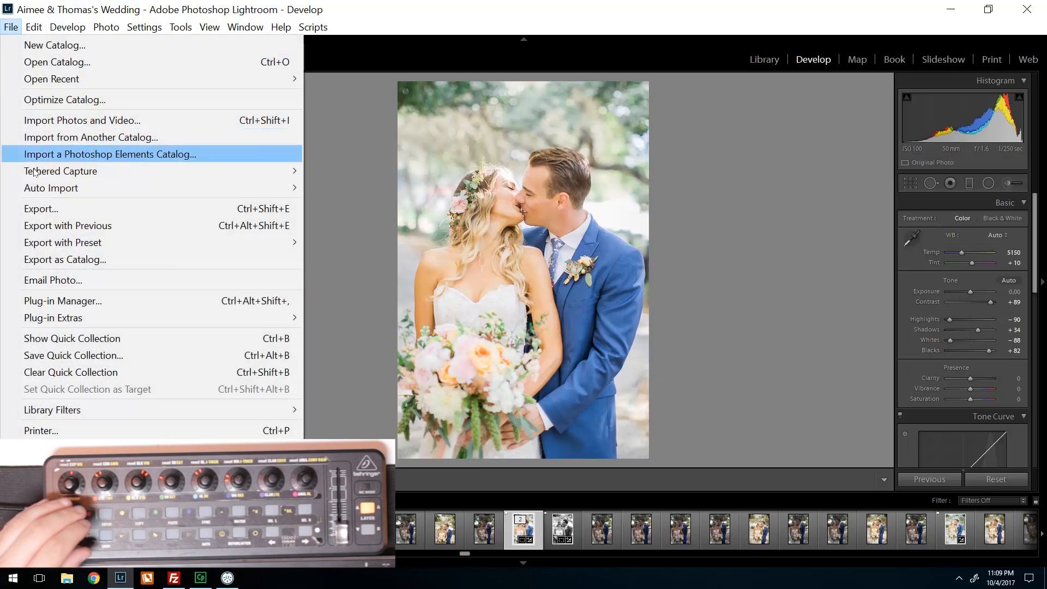
{"action": "mouse_move", "coordinate": [70, 319]}
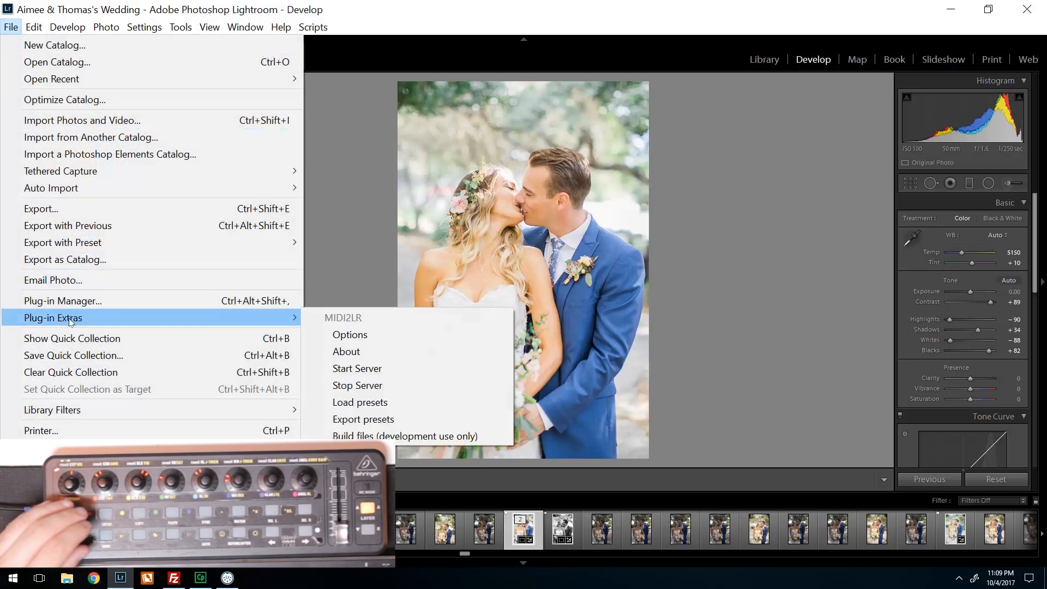
{"action": "left_click", "coordinate": [379, 333]}
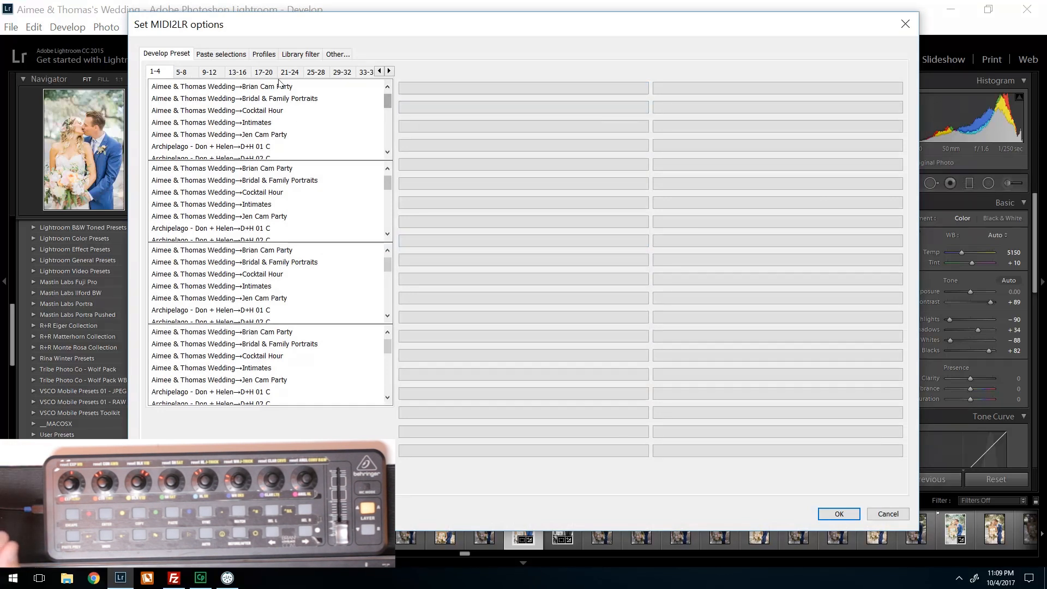
- Look through the Develop Preset slot groups from 1-4 up to 37-40 in the MIDI2LR options
{"action": "left_click", "coordinate": [182, 73]}
{"action": "left_click", "coordinate": [162, 74]}
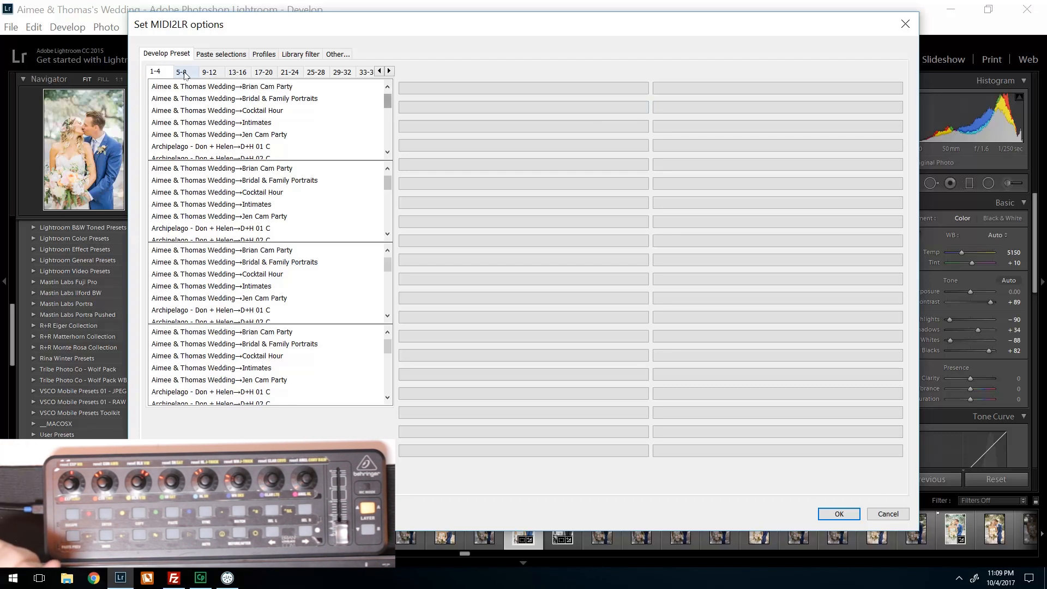
{"action": "left_click", "coordinate": [389, 72]}
{"action": "left_click", "coordinate": [389, 71]}
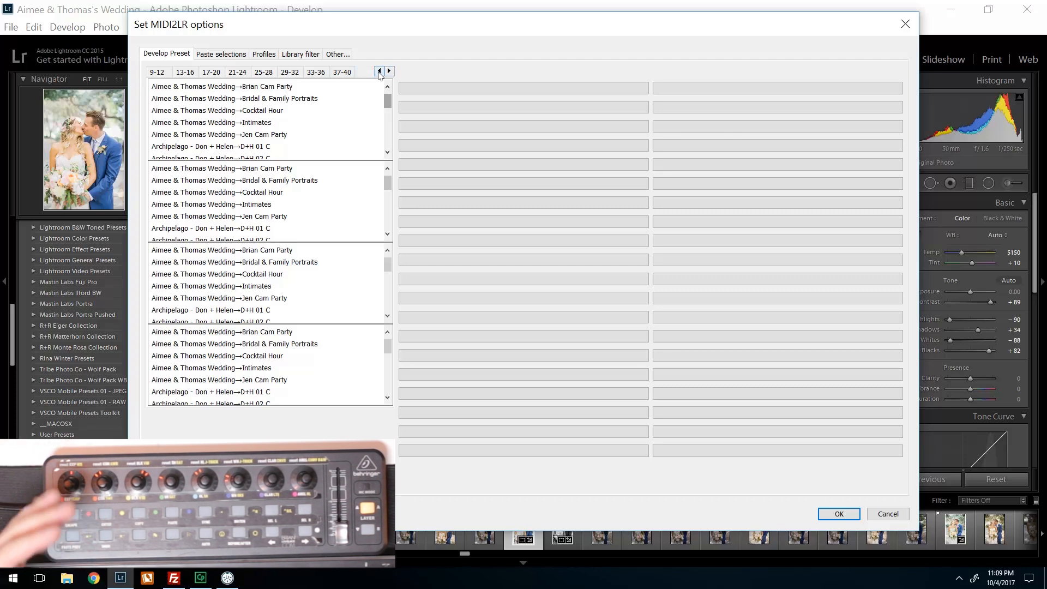
{"action": "left_click", "coordinate": [379, 72]}
{"action": "left_click", "coordinate": [379, 71]}
{"action": "left_click", "coordinate": [188, 72]}
{"action": "left_click", "coordinate": [206, 76]}
{"action": "left_click", "coordinate": [237, 74]}
{"action": "left_click", "coordinate": [263, 75]}
{"action": "left_click", "coordinate": [289, 75]}
{"action": "left_click", "coordinate": [315, 75]}
{"action": "left_click", "coordinate": [343, 76]}
{"action": "left_click", "coordinate": [366, 72]}
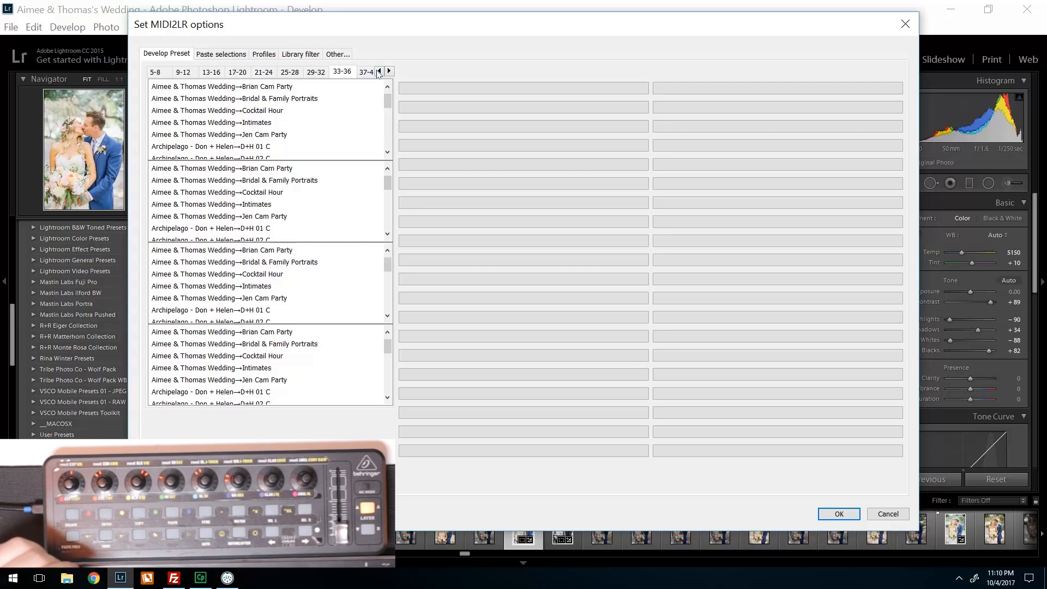
{"action": "left_click", "coordinate": [156, 73]}
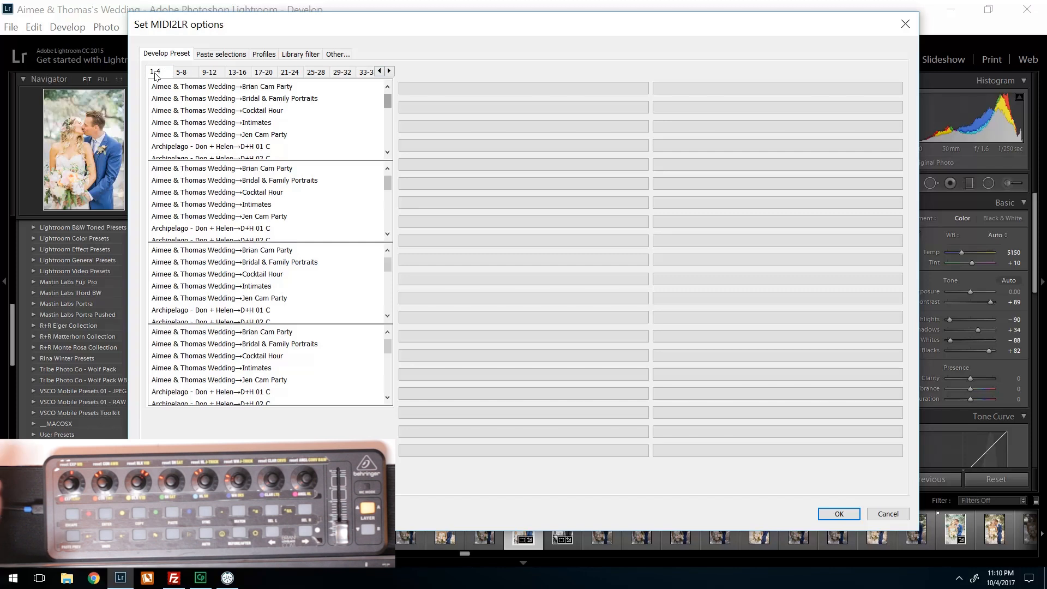
- Assign the Mastin Labs Fuji Pro preset "1a. Pro 400H Neutral - C" to develop preset slot 1
{"action": "scroll", "coordinate": [259, 94], "scroll_direction": "down", "scroll_amount": 2}
{"action": "scroll", "coordinate": [259, 93], "scroll_direction": "up", "scroll_amount": 2}
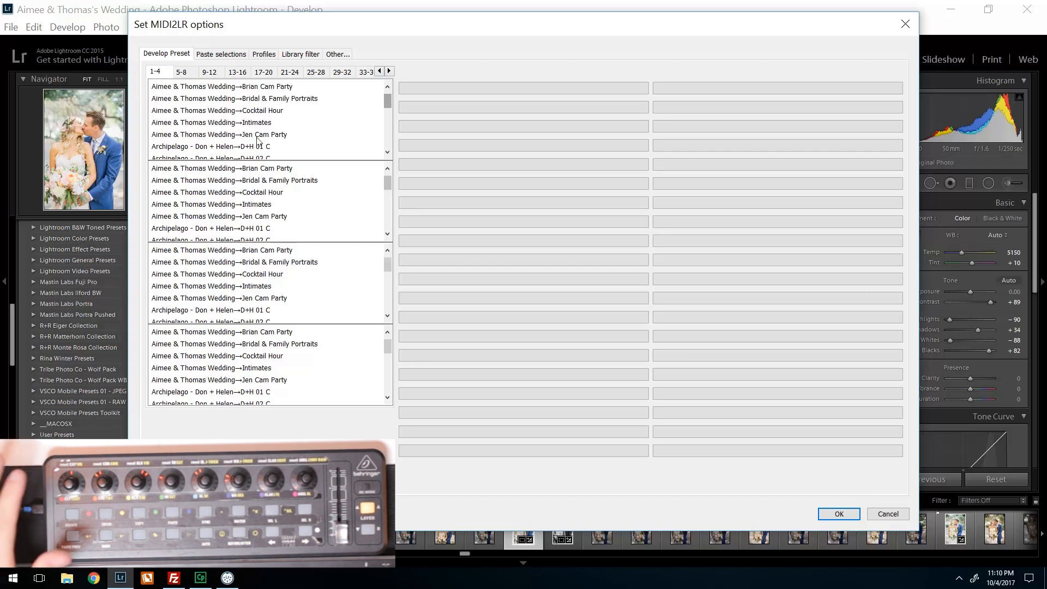
{"action": "scroll", "coordinate": [259, 138], "scroll_direction": "down", "scroll_amount": 10}
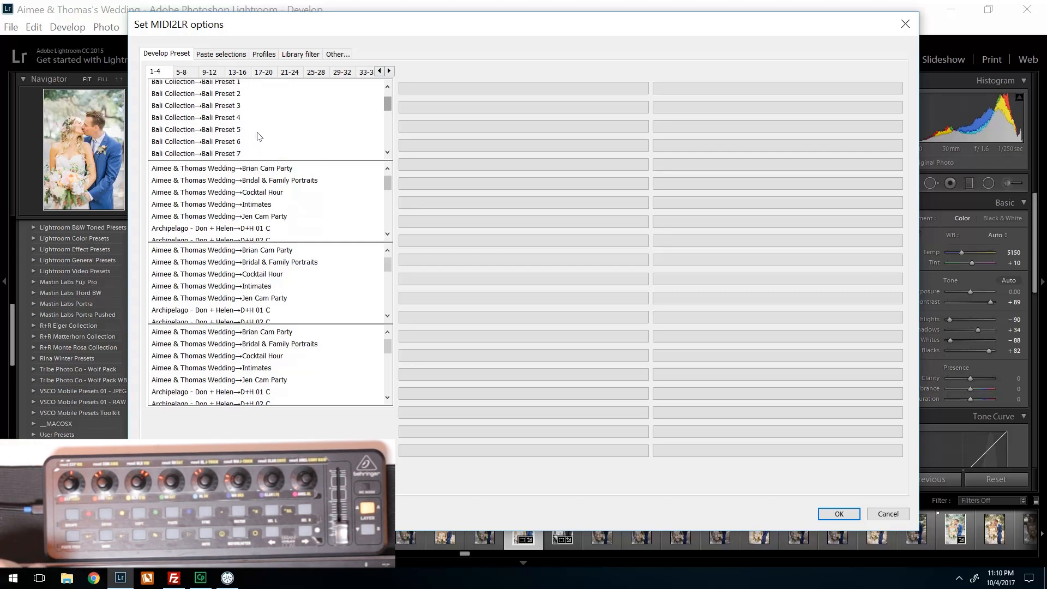
{"action": "scroll", "coordinate": [259, 136], "scroll_direction": "down", "scroll_amount": 10}
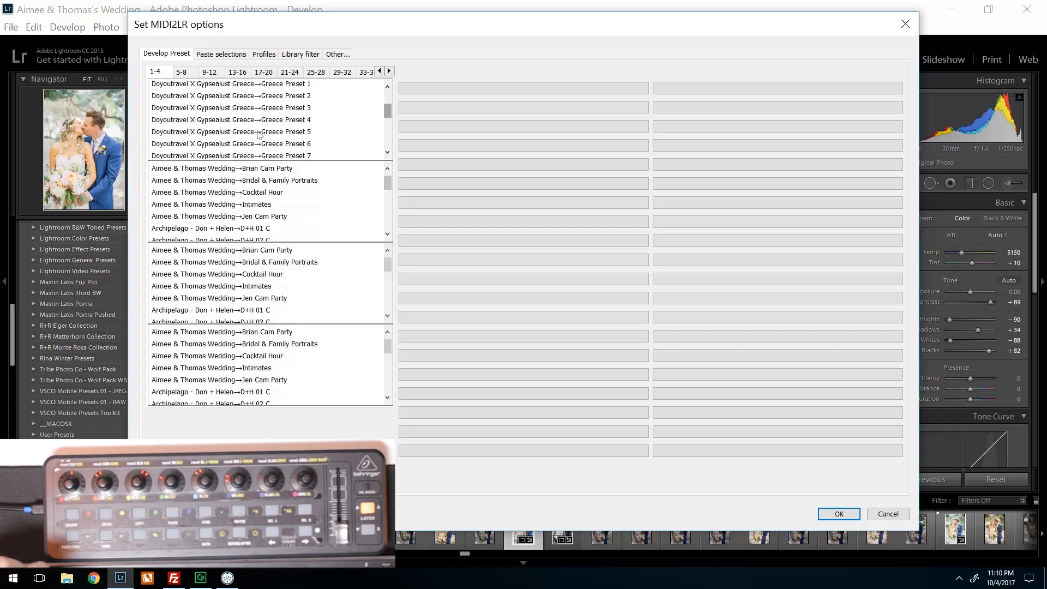
{"action": "scroll", "coordinate": [257, 135], "scroll_direction": "down", "scroll_amount": 5}
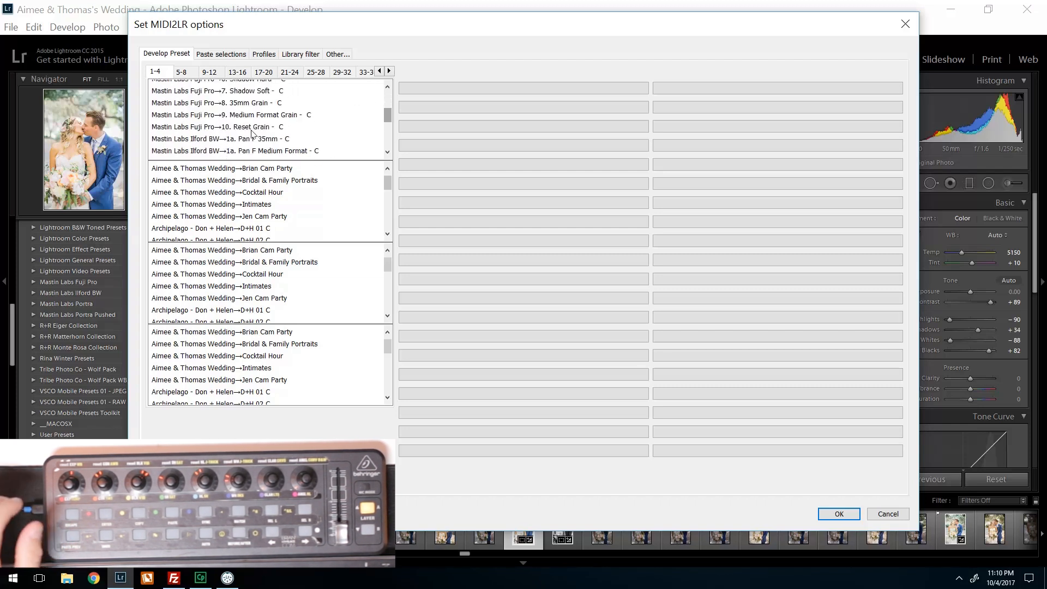
{"action": "scroll", "coordinate": [253, 132], "scroll_direction": "up", "scroll_amount": 2}
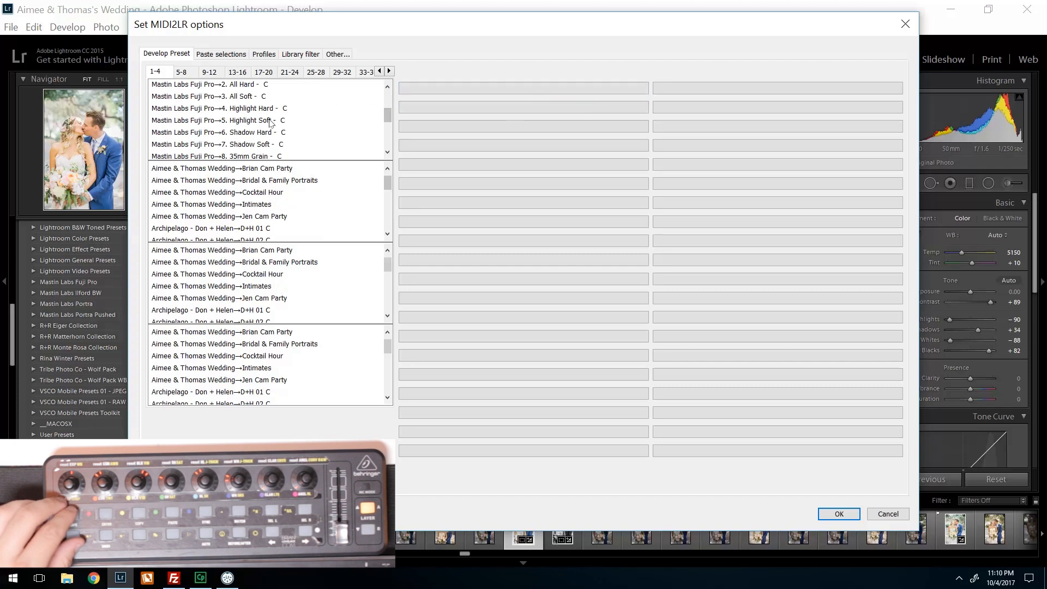
{"action": "scroll", "coordinate": [253, 131], "scroll_direction": "up", "scroll_amount": 1}
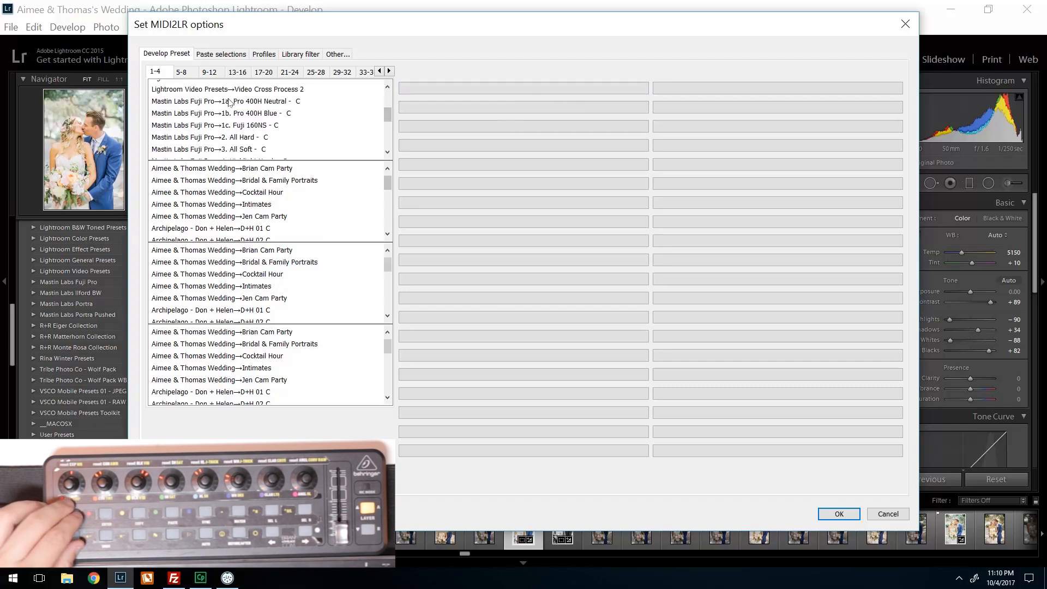
{"action": "left_click", "coordinate": [264, 102]}
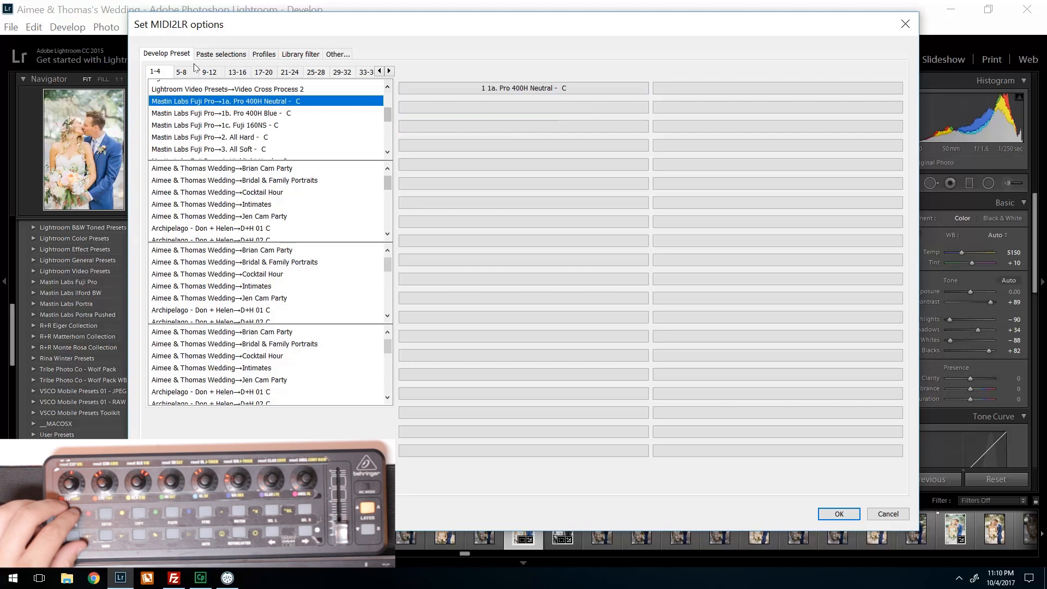
- Assign the Mastin Labs Fuji Pro preset "1b. Pro 400H Blue - C" to develop preset slot 2 and accept the options
{"action": "scroll", "coordinate": [220, 206], "scroll_direction": "down", "scroll_amount": 8}
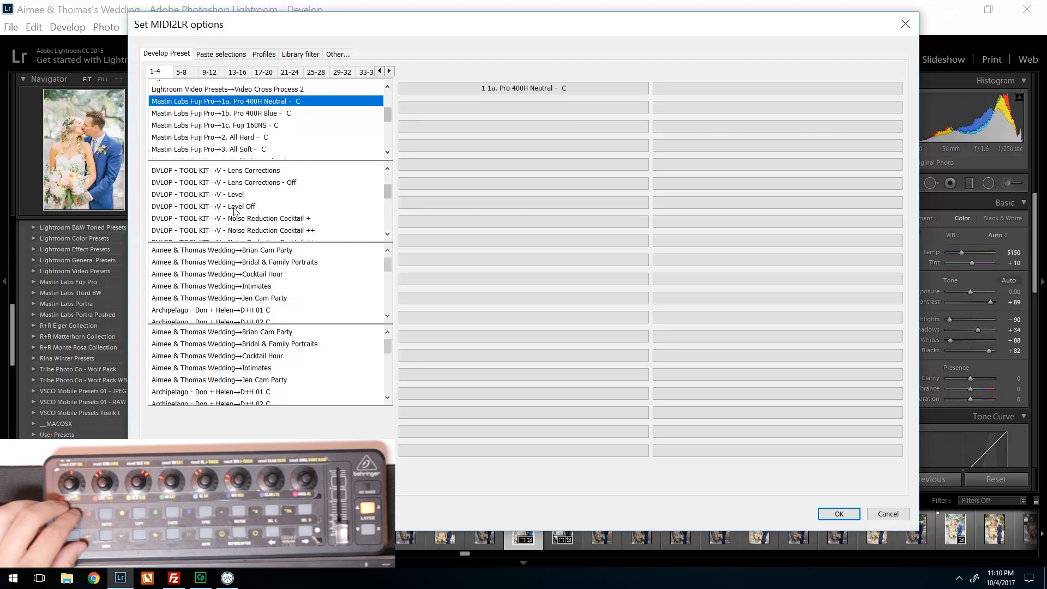
{"action": "scroll", "coordinate": [233, 210], "scroll_direction": "down", "scroll_amount": 10}
{"action": "scroll", "coordinate": [227, 211], "scroll_direction": "down", "scroll_amount": 7}
{"action": "scroll", "coordinate": [226, 211], "scroll_direction": "up", "scroll_amount": 4}
{"action": "scroll", "coordinate": [267, 185], "scroll_direction": "up", "scroll_amount": 4}
{"action": "left_click", "coordinate": [260, 207]}
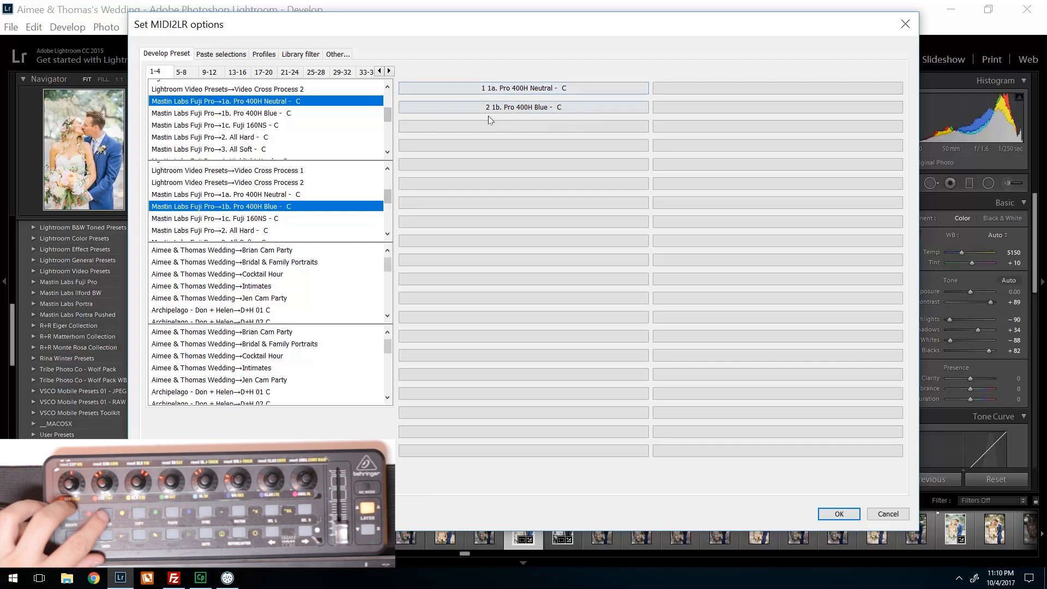
{"action": "left_click", "coordinate": [838, 514]}
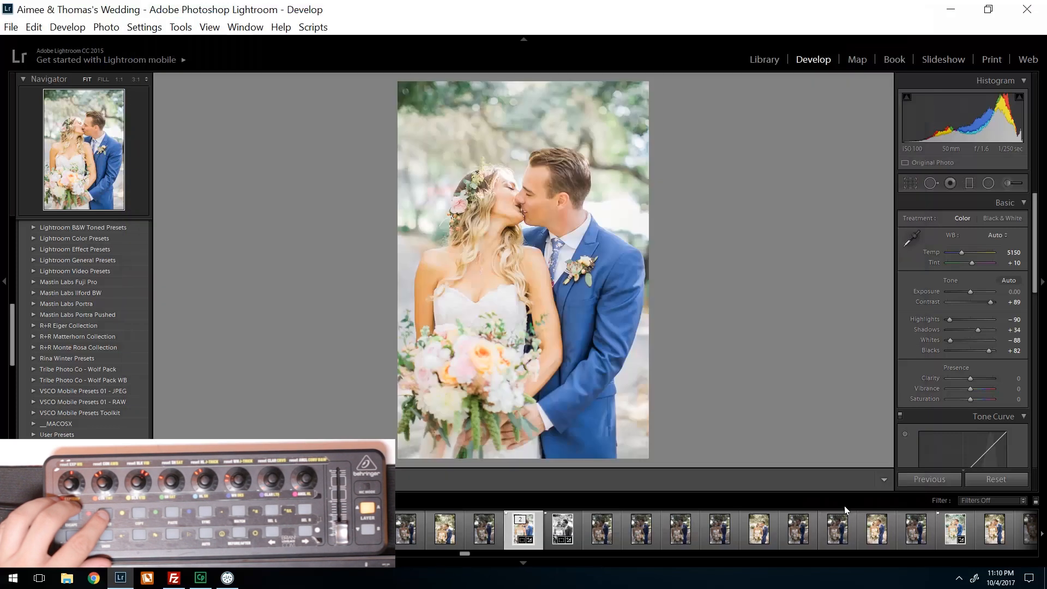
- Switch to the MIDI2LR window and map MIDI command 11 | CC: 18 to Develop Preset 1
{"action": "left_click", "coordinate": [227, 579]}
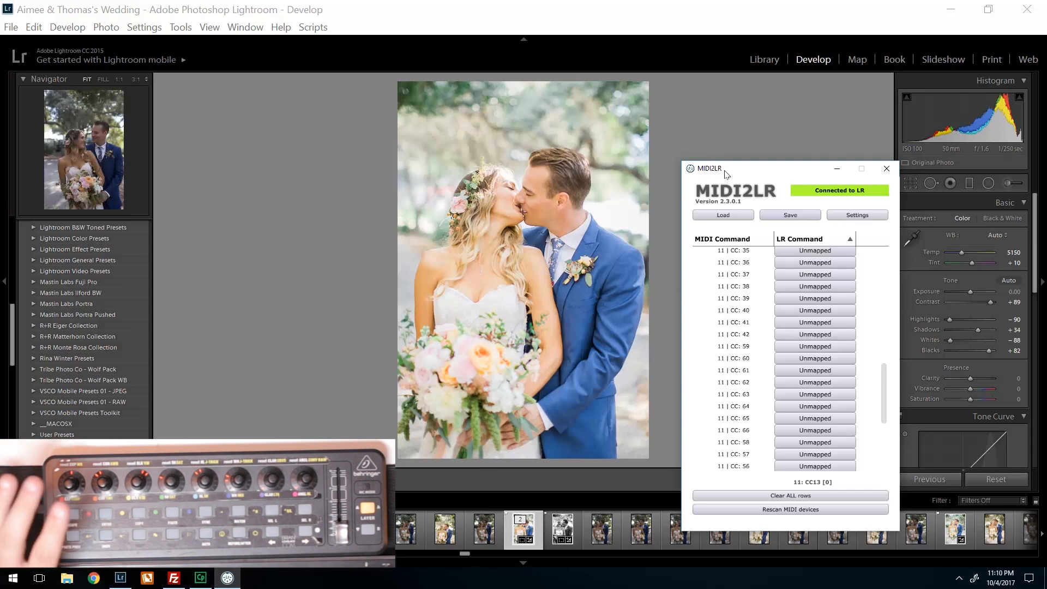
{"action": "left_click", "coordinate": [815, 253]}
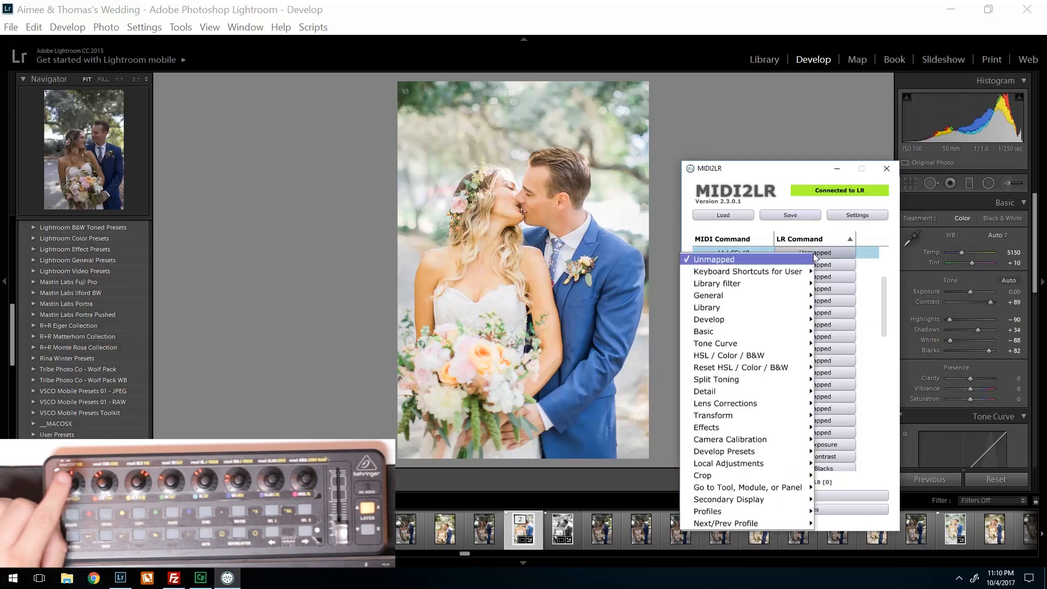
{"action": "mouse_move", "coordinate": [727, 453]}
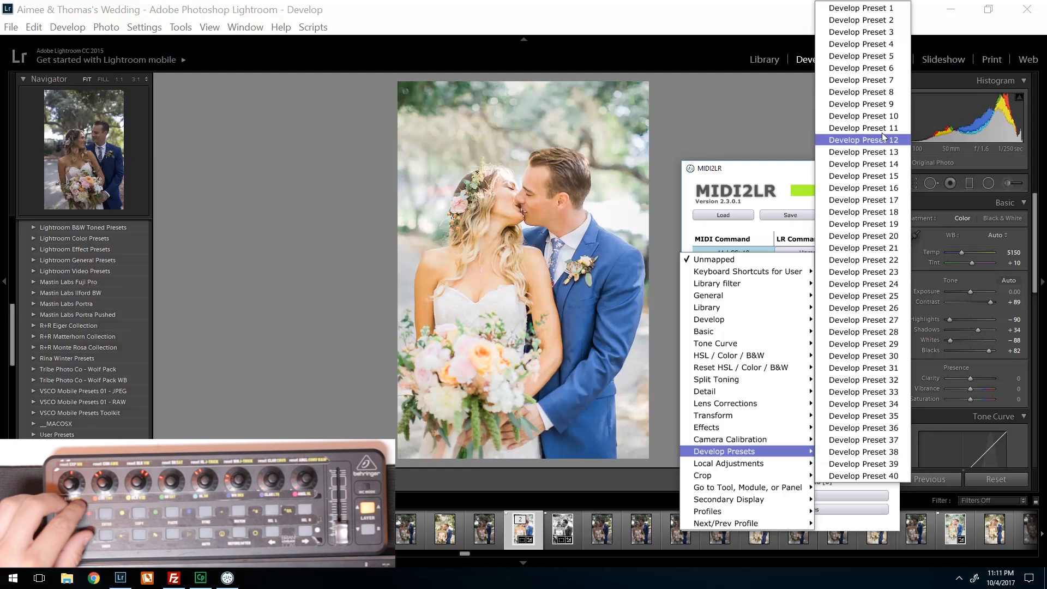
{"action": "left_click", "coordinate": [891, 8]}
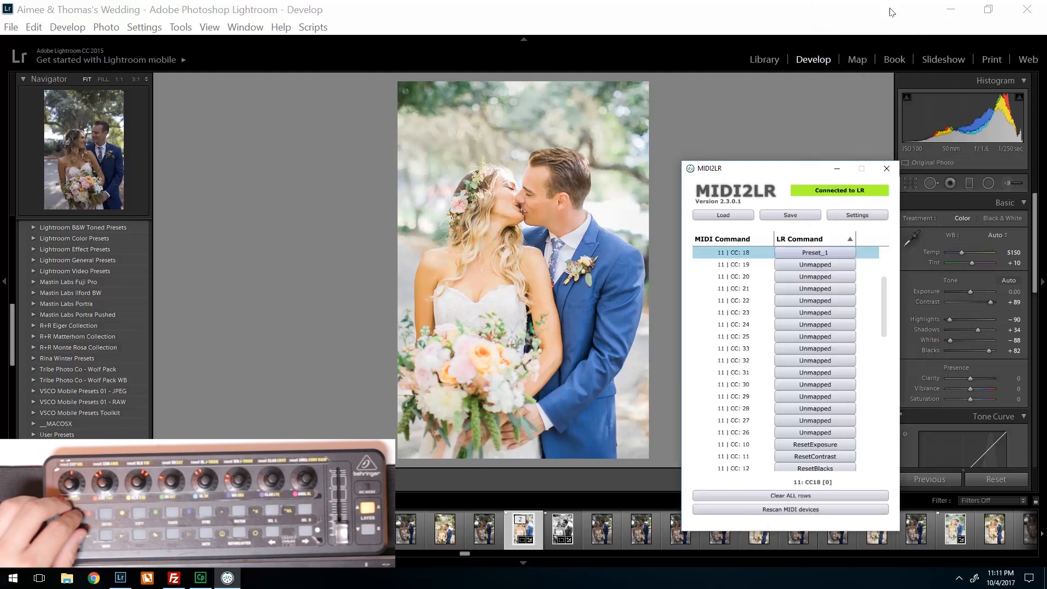
- Map MIDI command 11 | CC: 19 to Develop Preset 2
{"action": "left_click", "coordinate": [822, 263]}
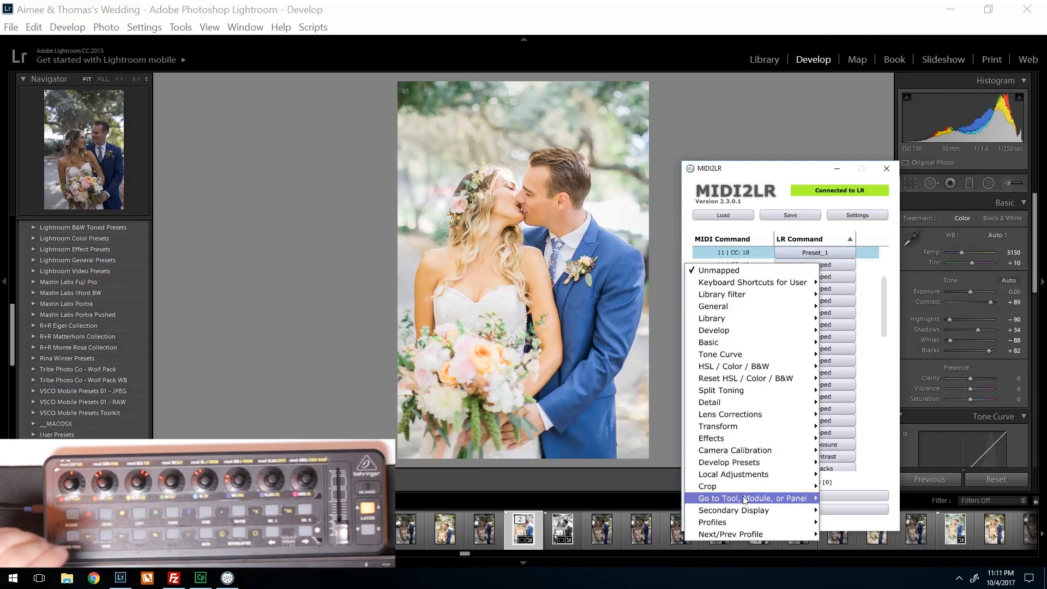
{"action": "mouse_move", "coordinate": [741, 524]}
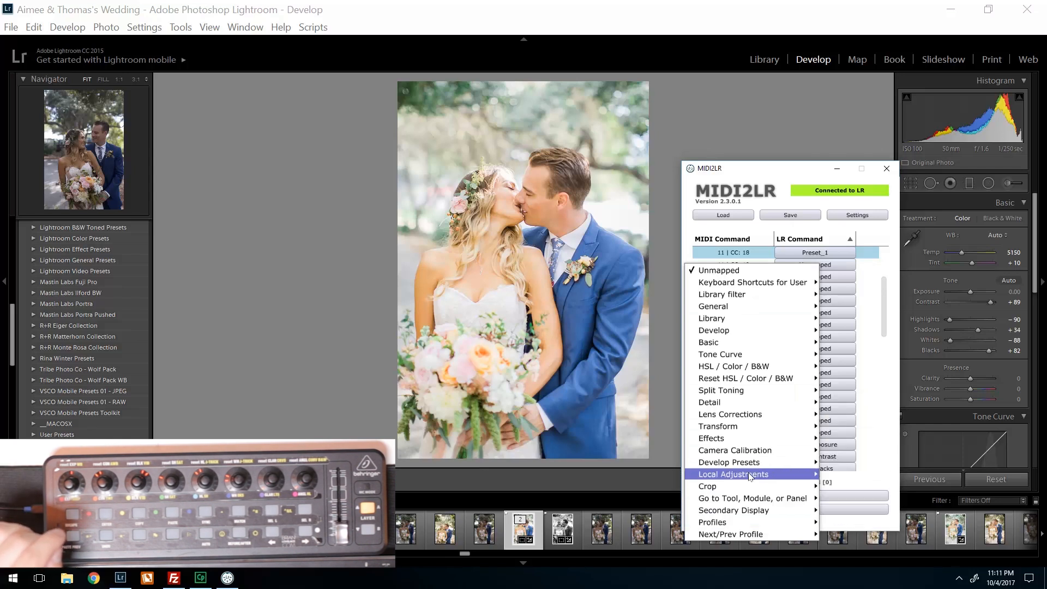
{"action": "left_click", "coordinate": [881, 22]}
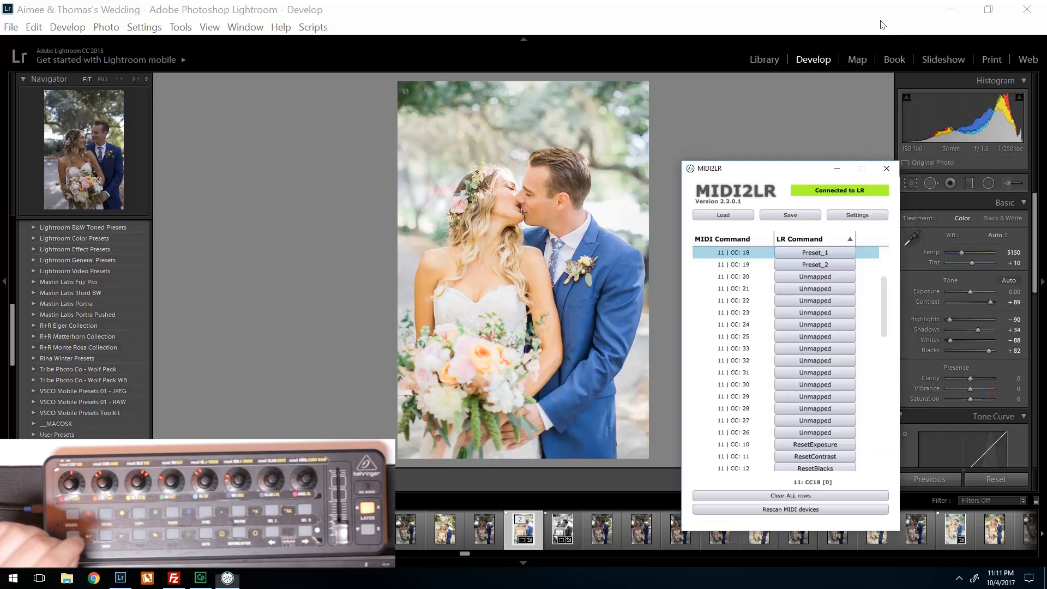
- Save the mapping profile over MIDI2LR MAPPING TUTORIAL.xml and minimize the MIDI2LR window
{"action": "left_click", "coordinate": [796, 216]}
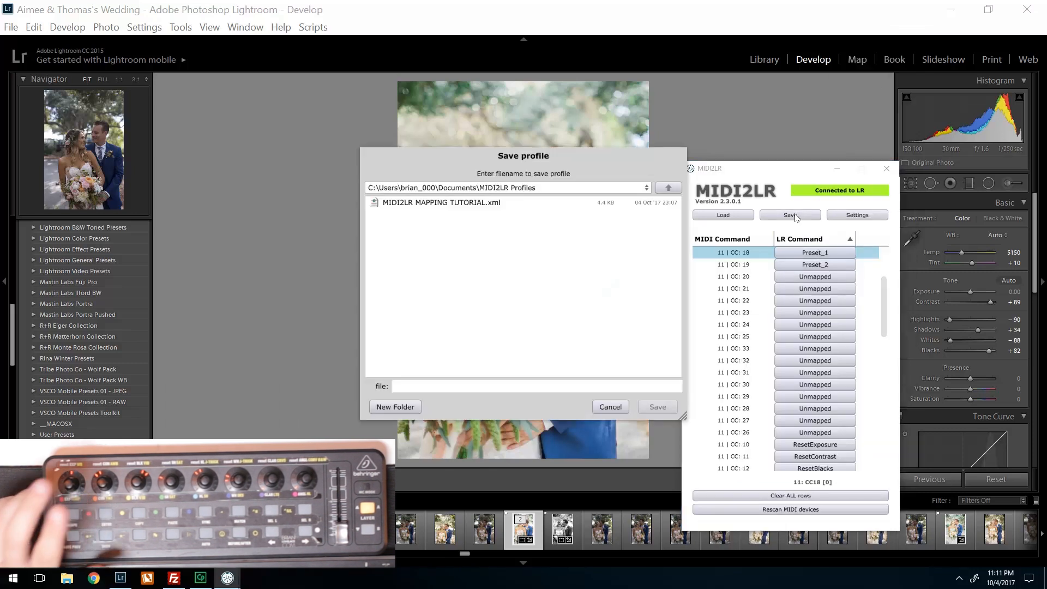
{"action": "double_click", "coordinate": [442, 203]}
{"action": "left_click", "coordinate": [513, 325]}
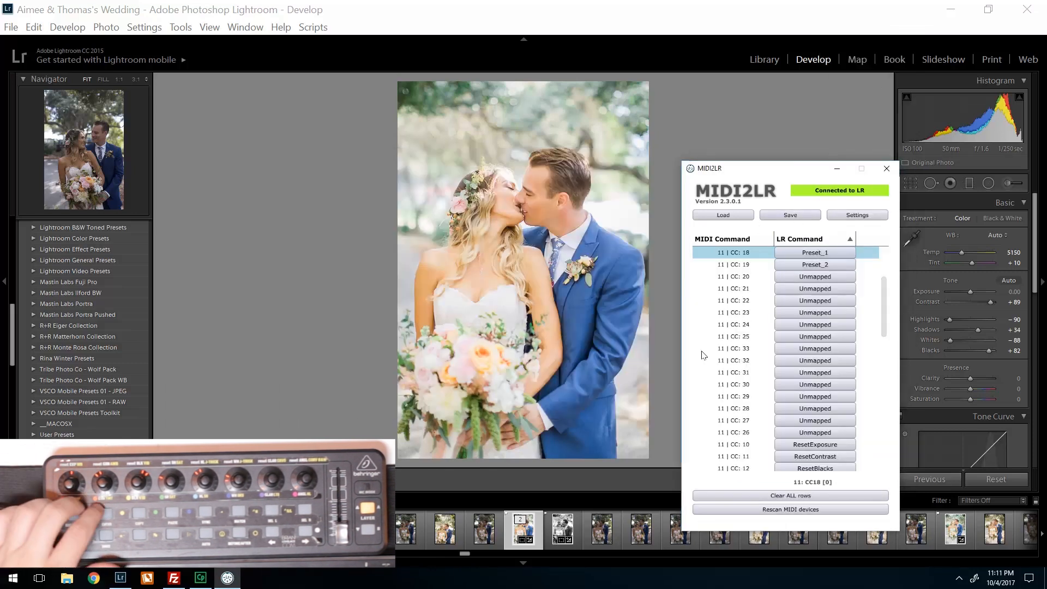
{"action": "left_click", "coordinate": [836, 169]}
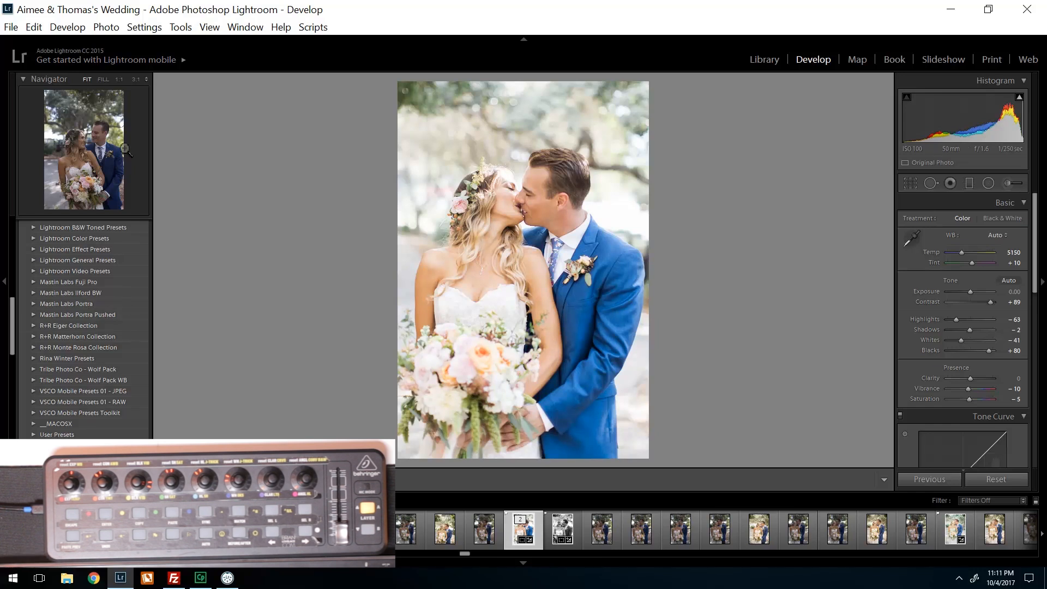
- Examine the Paste selections settings in the MIDI2LR options and close them without changes
{"action": "left_click", "coordinate": [11, 27]}
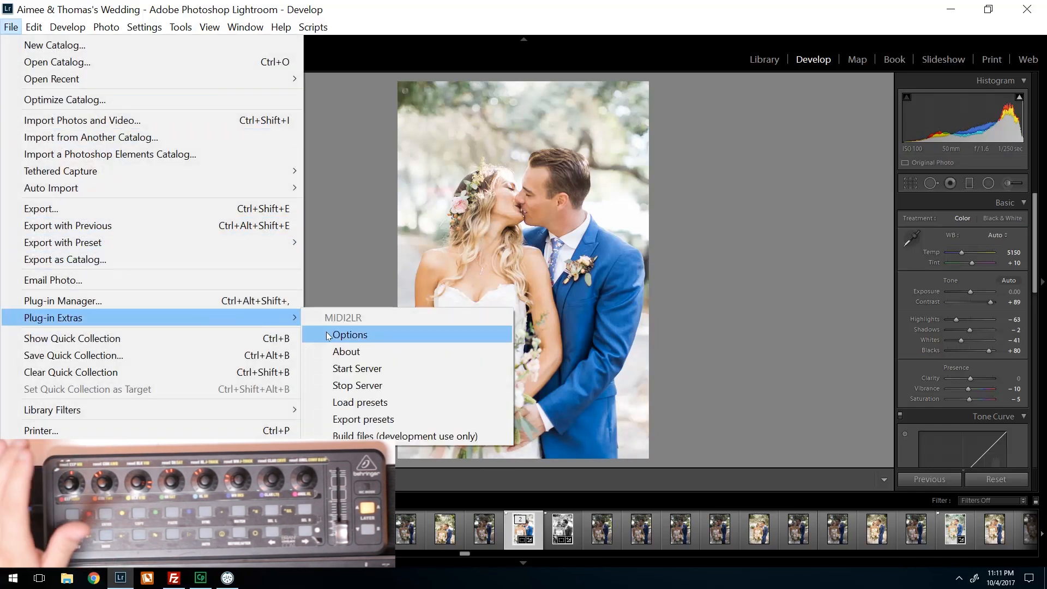
{"action": "left_click", "coordinate": [363, 337]}
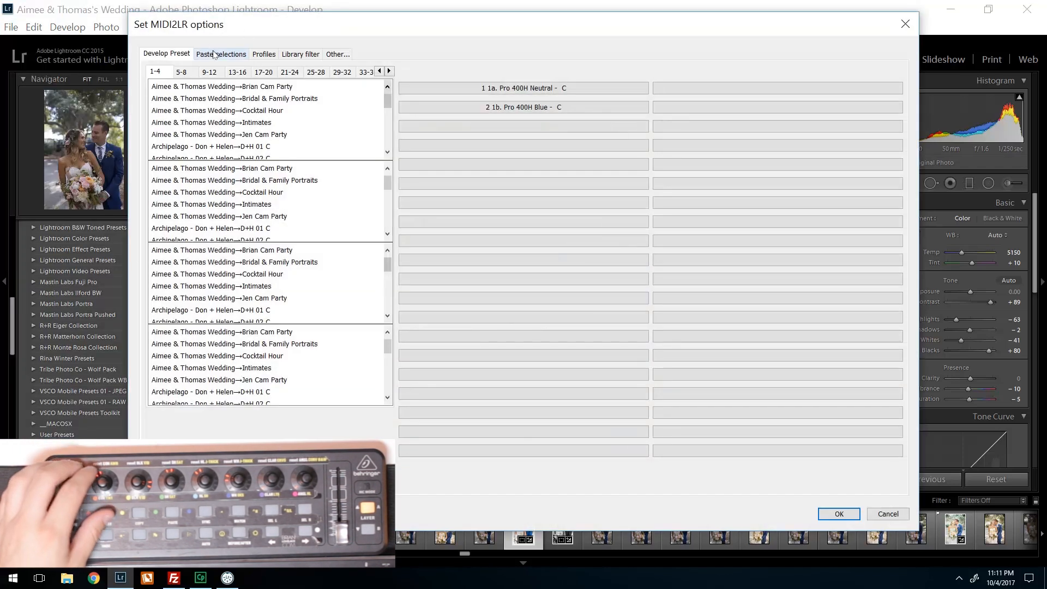
{"action": "left_click", "coordinate": [214, 56]}
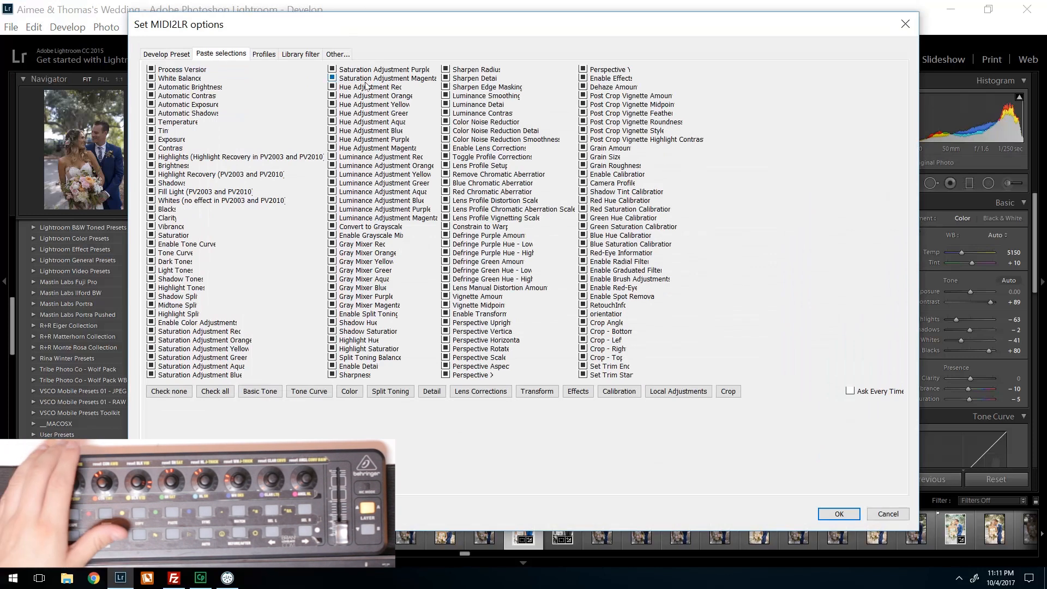
{"action": "left_click", "coordinate": [888, 514]}
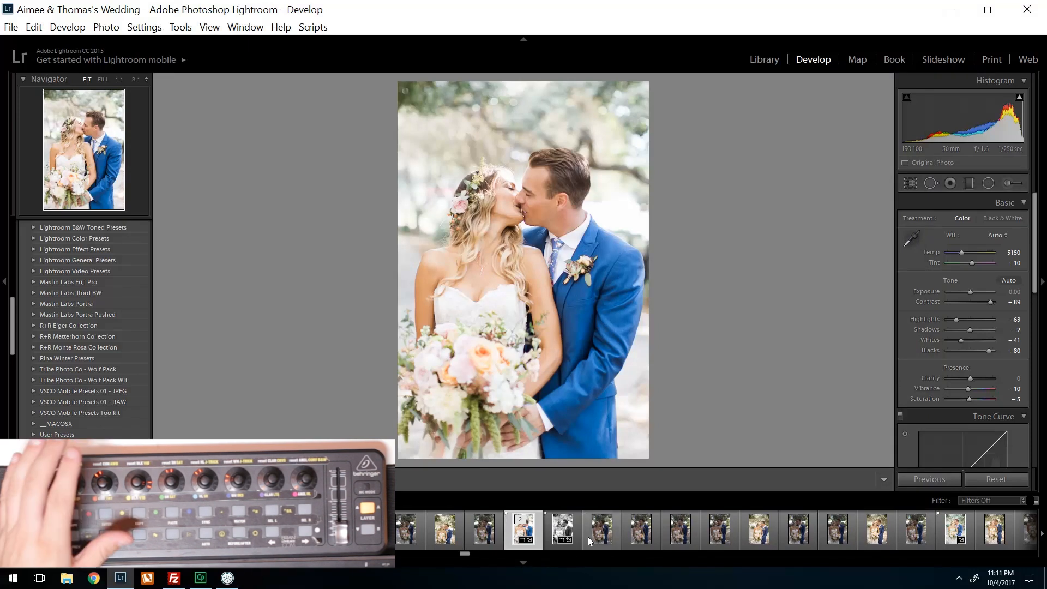
- Return to the MIDI2LR window and map MIDI command 11 | CC: 26 to Copy Settings from the Develop commands
{"action": "left_click", "coordinate": [227, 578]}
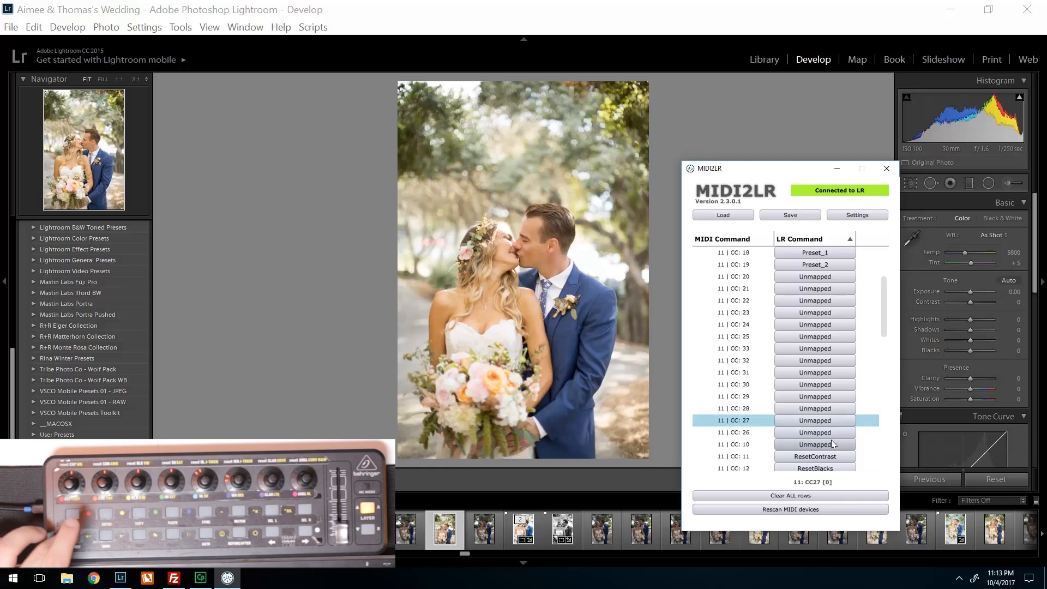
{"action": "left_click", "coordinate": [825, 433]}
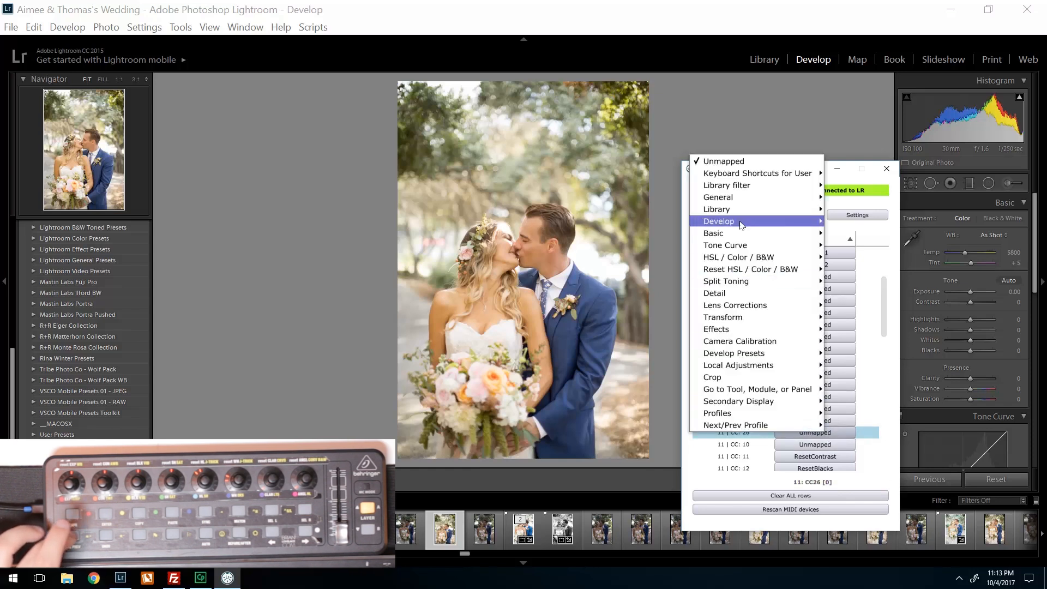
{"action": "mouse_move", "coordinate": [731, 224]}
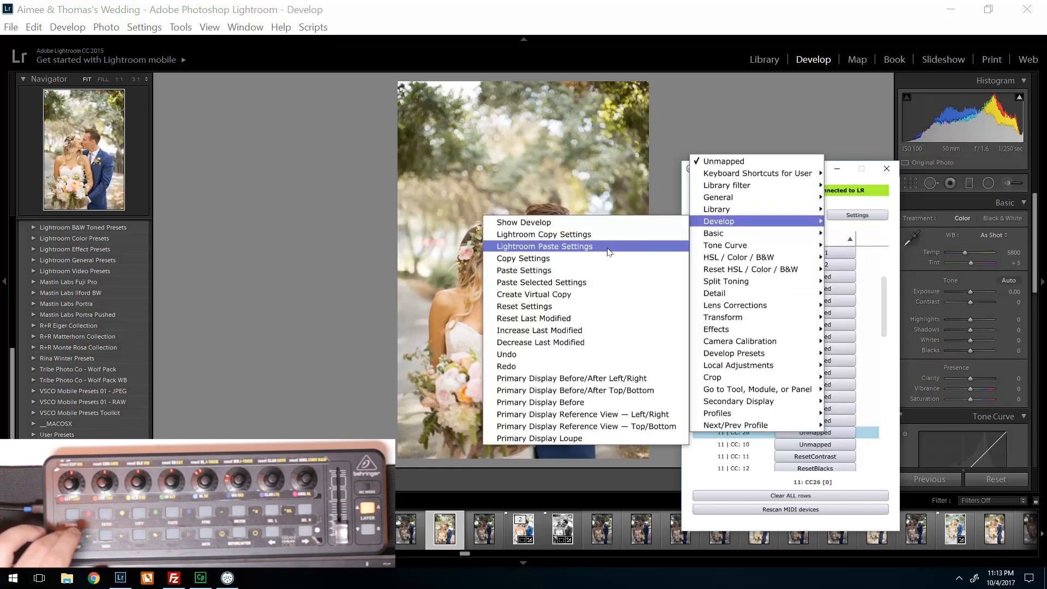
{"action": "left_click", "coordinate": [576, 264]}
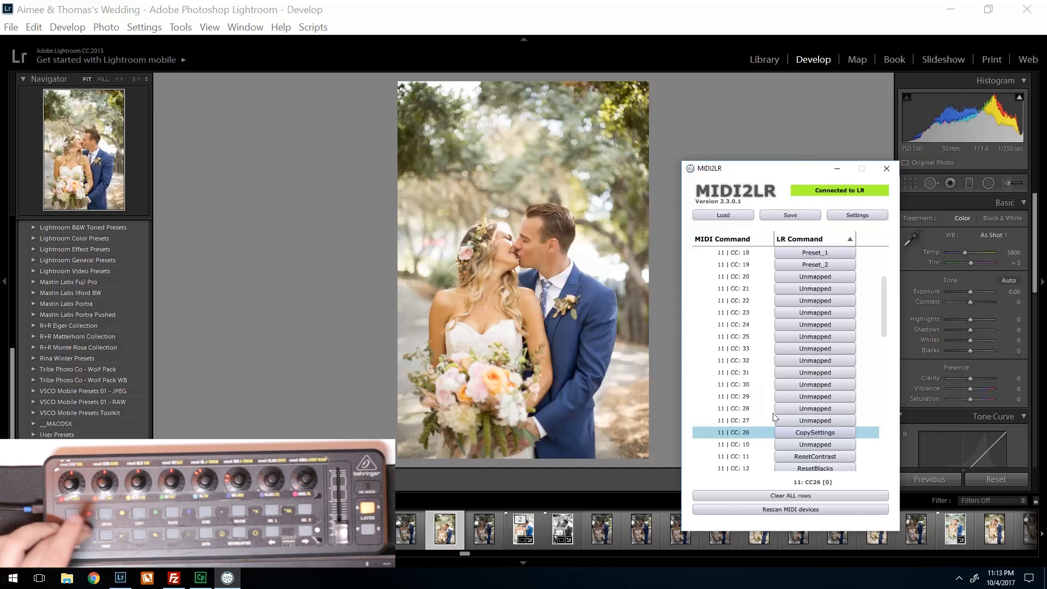
- Map MIDI command 11 | CC: 27 to Paste Settings from the Develop commands
{"action": "left_click", "coordinate": [785, 421]}
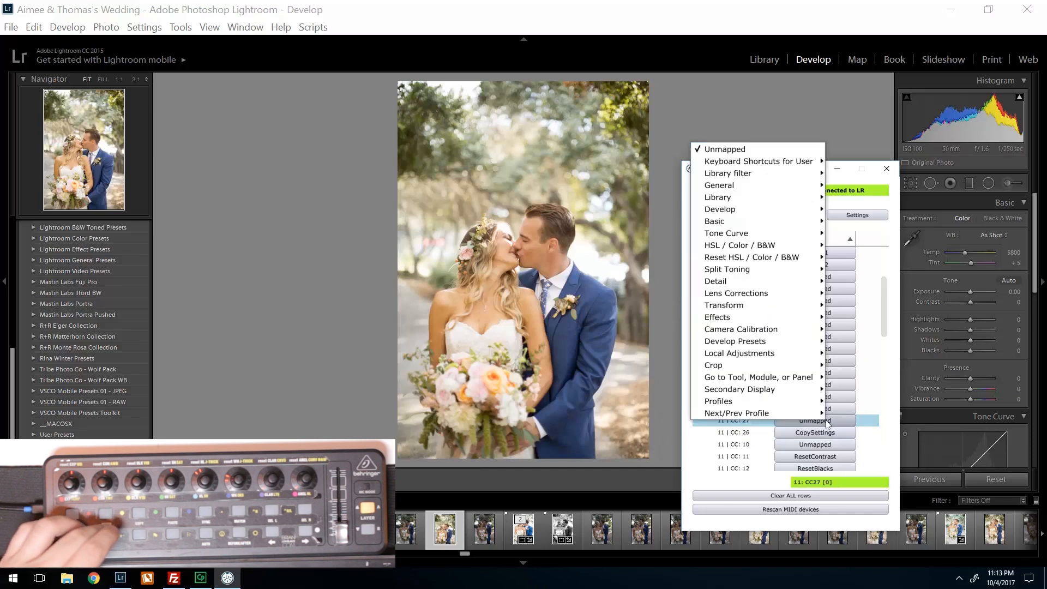
{"action": "mouse_move", "coordinate": [743, 195]}
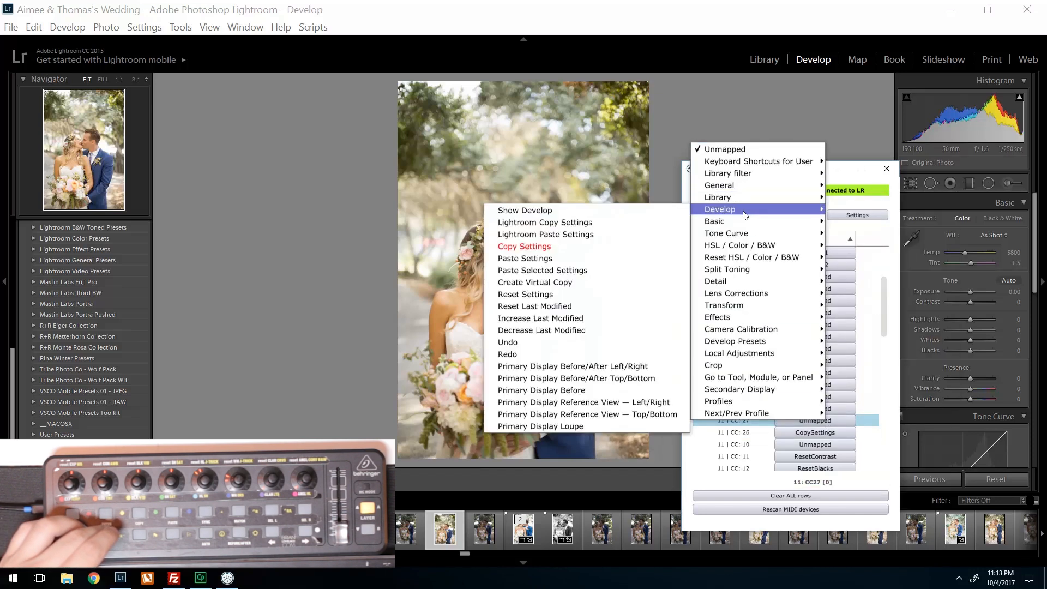
{"action": "left_click", "coordinate": [564, 266]}
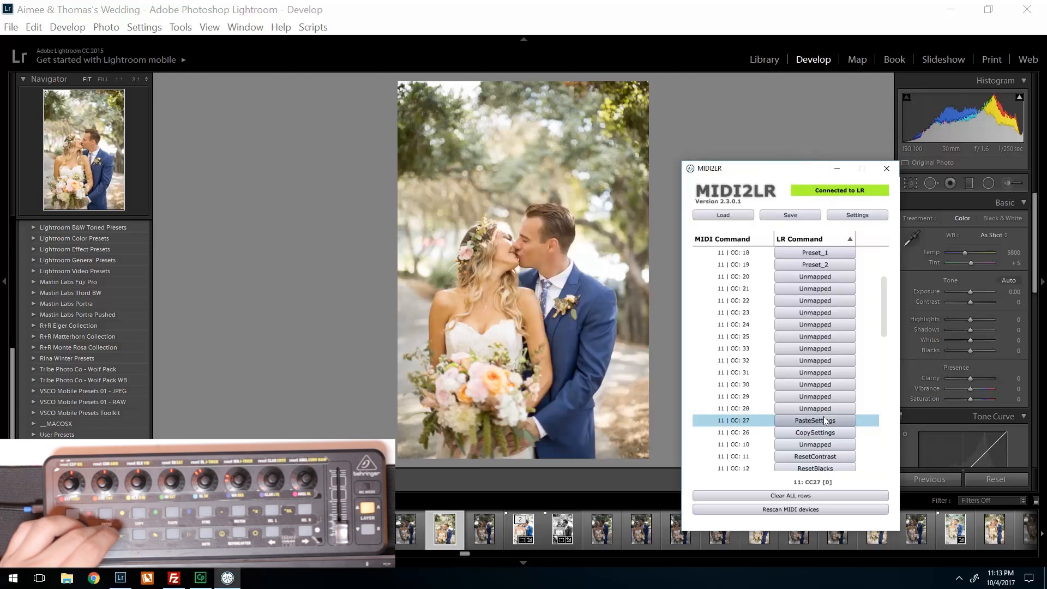
- Save the updated mappings over MIDI2LR MAPPING TUTORIAL.xml and minimize the MIDI2LR window
{"action": "left_click", "coordinate": [805, 218]}
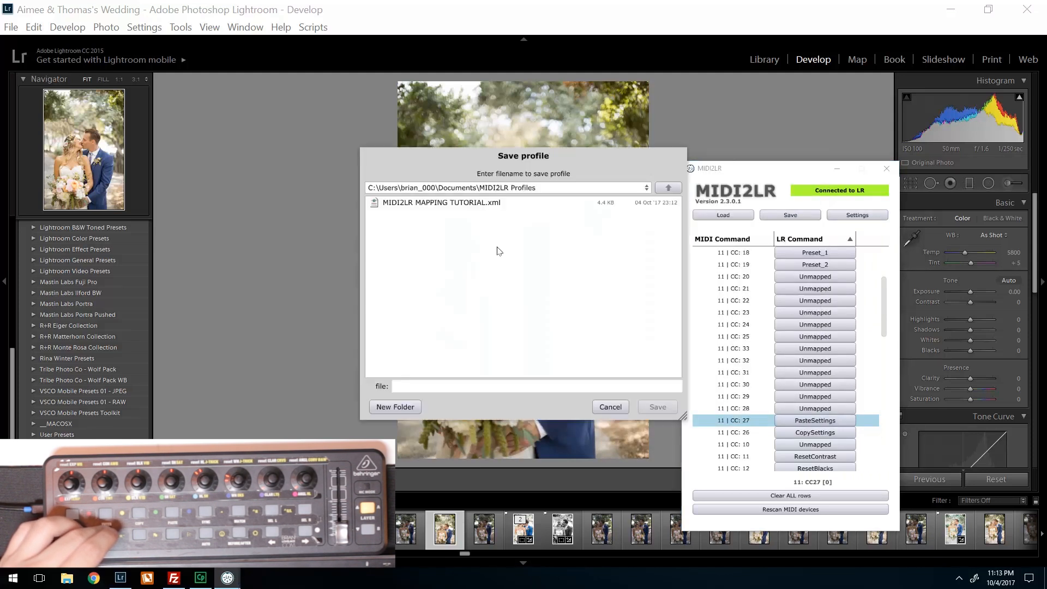
{"action": "double_click", "coordinate": [476, 203]}
{"action": "left_click", "coordinate": [479, 320]}
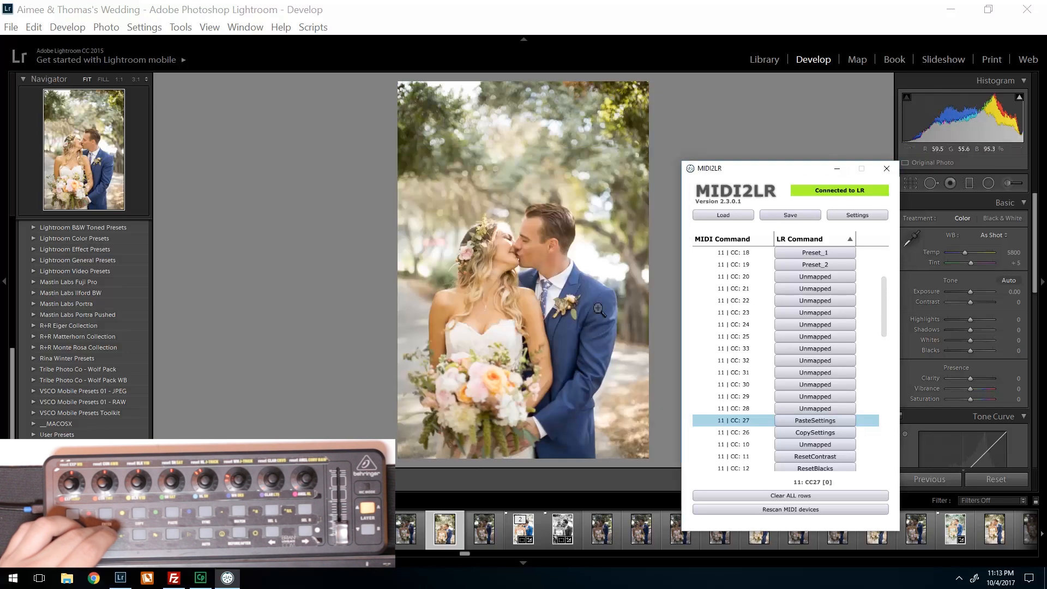
{"action": "left_click", "coordinate": [834, 171]}
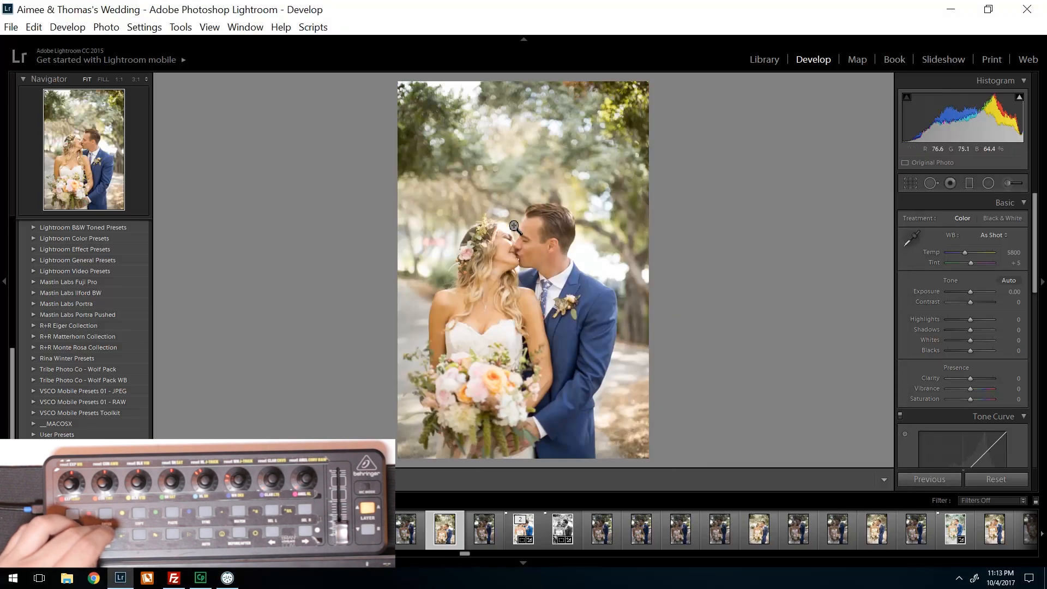
- Copy the develop settings from the already edited color photo in the filmstrip and paste them onto JTOR8437.CR2
{"action": "left_click", "coordinate": [537, 517]}
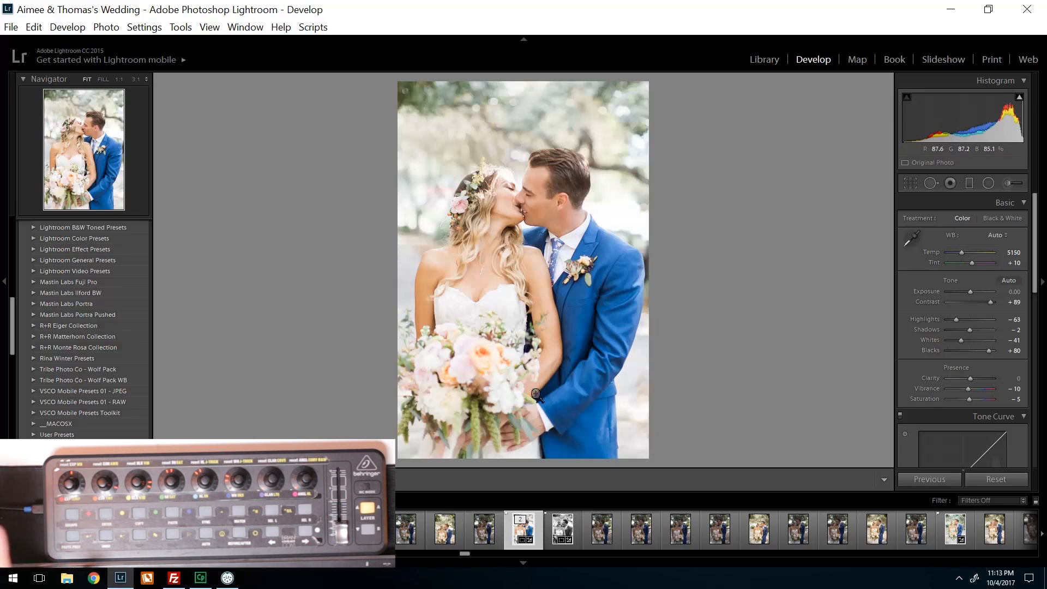
{"action": "left_click", "coordinate": [451, 540]}
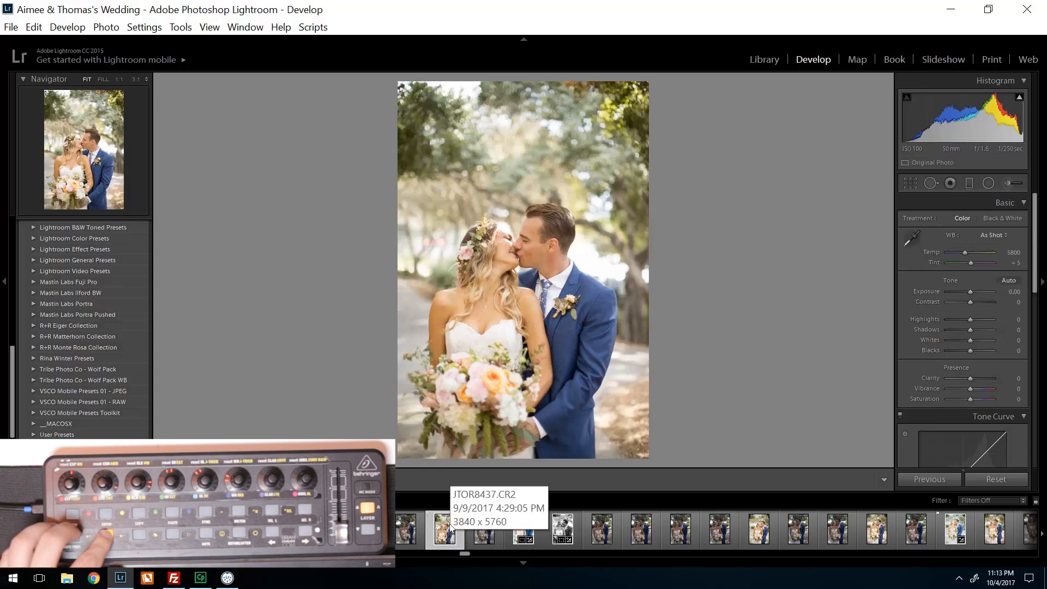
{"action": "key", "text": "ctrl+shift+v"}
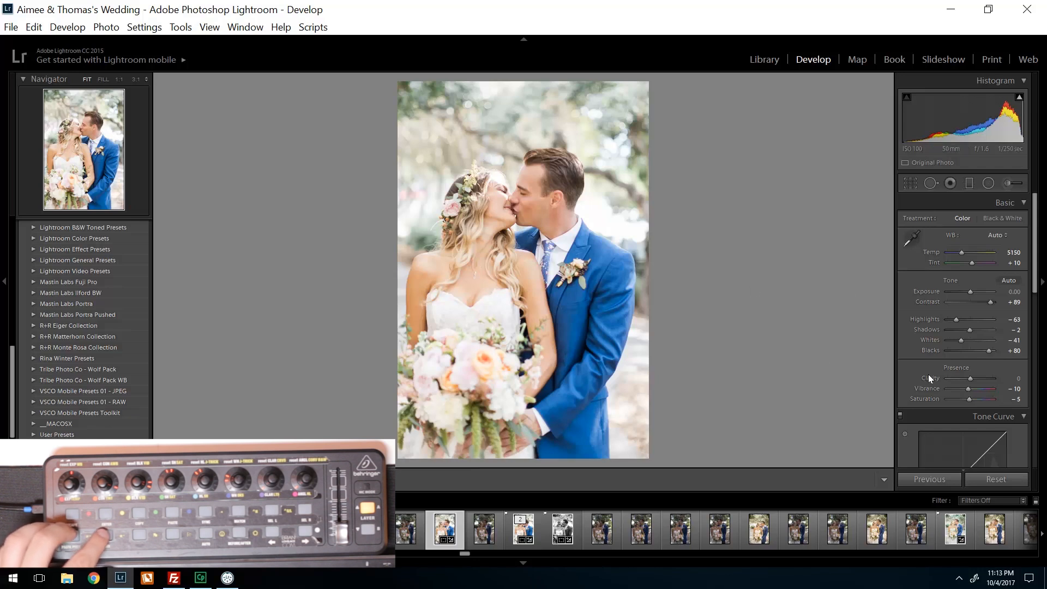
- Compare the photo before and after the pasted settings by repeatedly switching the Before view on and off
{"action": "key", "text": "backslash"}
{"action": "key", "text": "backslash"}
{"action": "key", "text": "backslash"}
{"action": "key", "text": "backslash"}
{"action": "key", "text": "backslash"}
{"action": "key", "text": "backslash"}
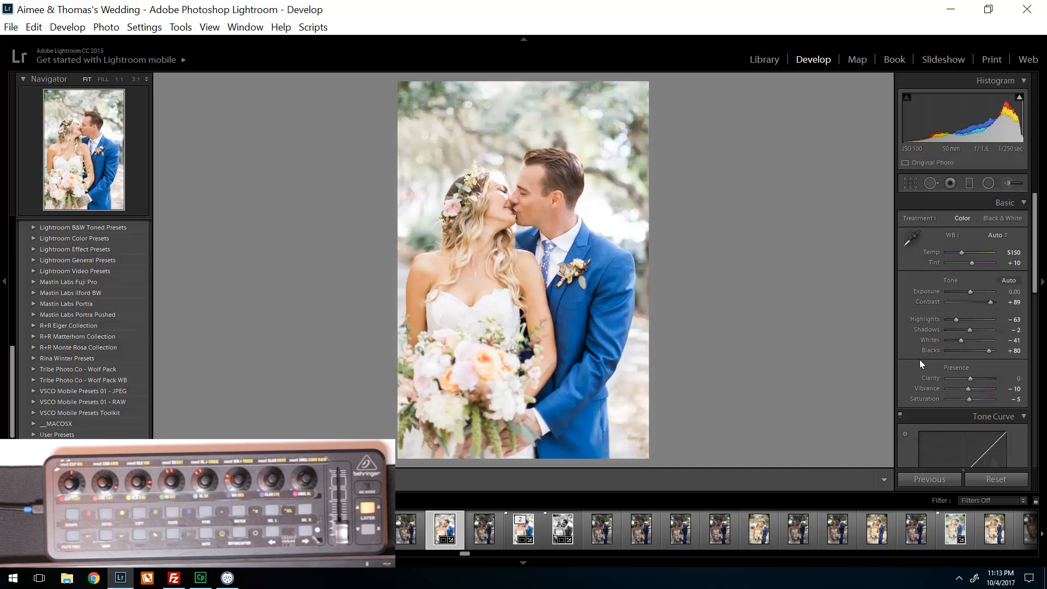
{"action": "key", "text": "backslash"}
{"action": "key", "text": "backslash"}
{"action": "key", "text": "backslash"}
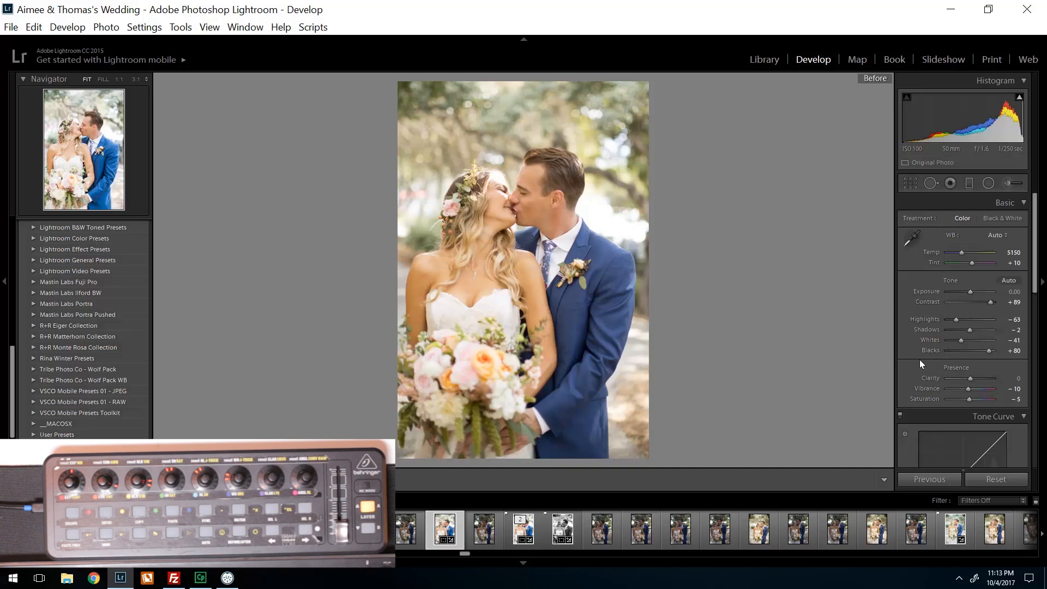
{"action": "key", "text": "backslash"}
{"action": "key", "text": "backslash"}
{"action": "key", "text": "backslash"}
{"action": "key", "text": "backslash"}
{"action": "key", "text": "backslash"}
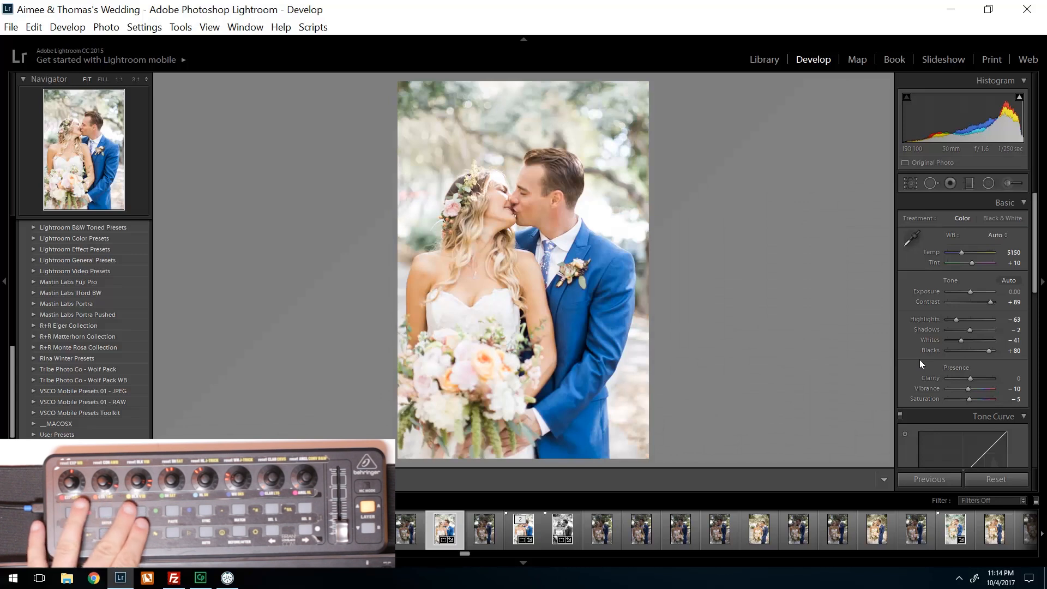
{"action": "left_click", "coordinate": [227, 578]}
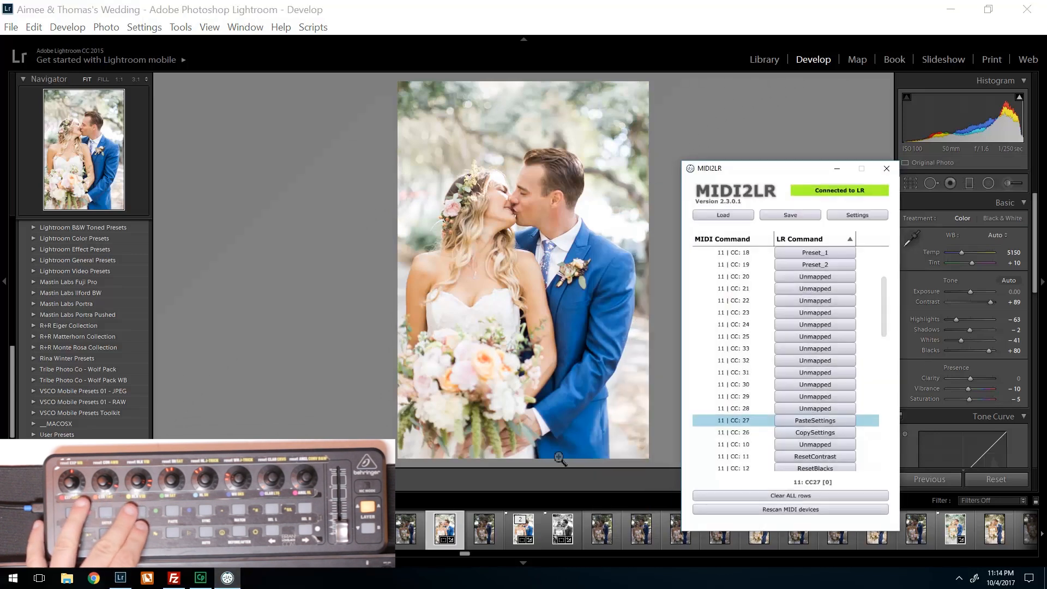
{"action": "mouse_move", "coordinate": [886, 300]}
{"action": "left_mouse_down"}
{"action": "mouse_move", "coordinate": [885, 270]}
{"action": "mouse_move", "coordinate": [886, 316]}
{"action": "left_mouse_up"}
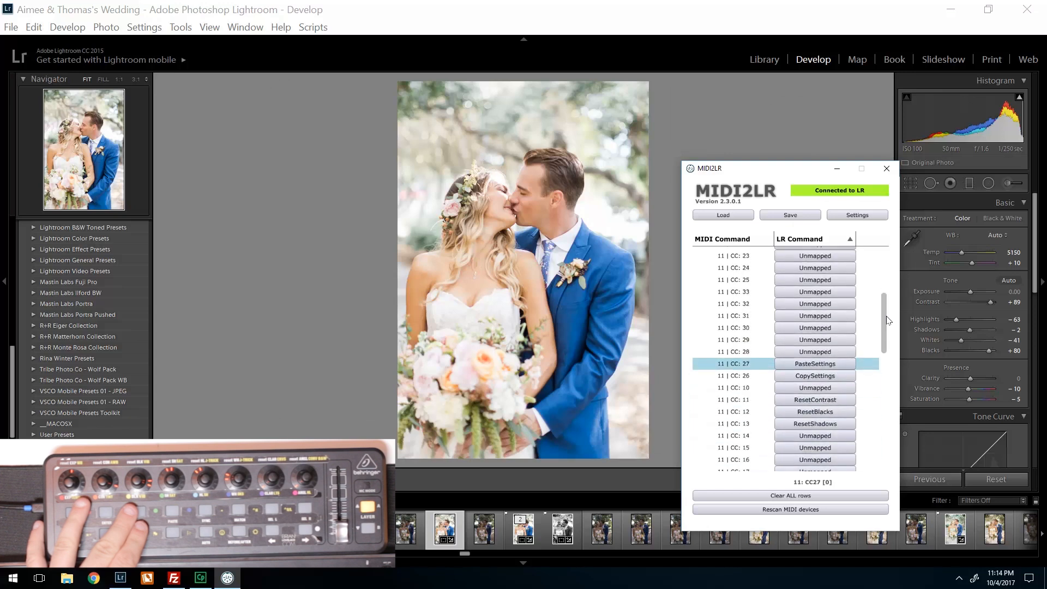
{"action": "left_click", "coordinate": [815, 354]}
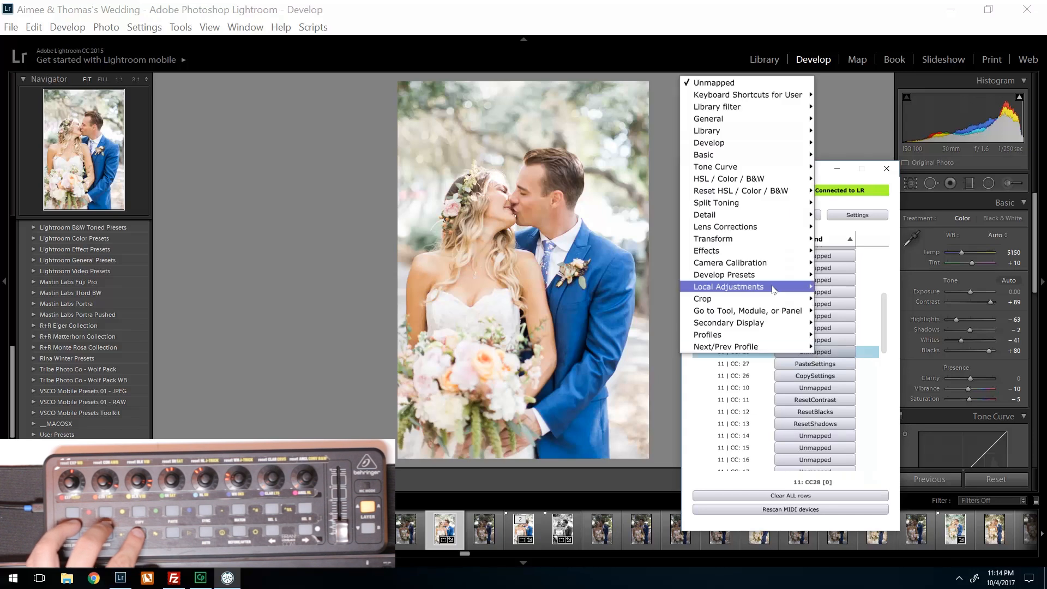
{"action": "mouse_move", "coordinate": [735, 204]}
{"action": "mouse_move", "coordinate": [745, 158]}
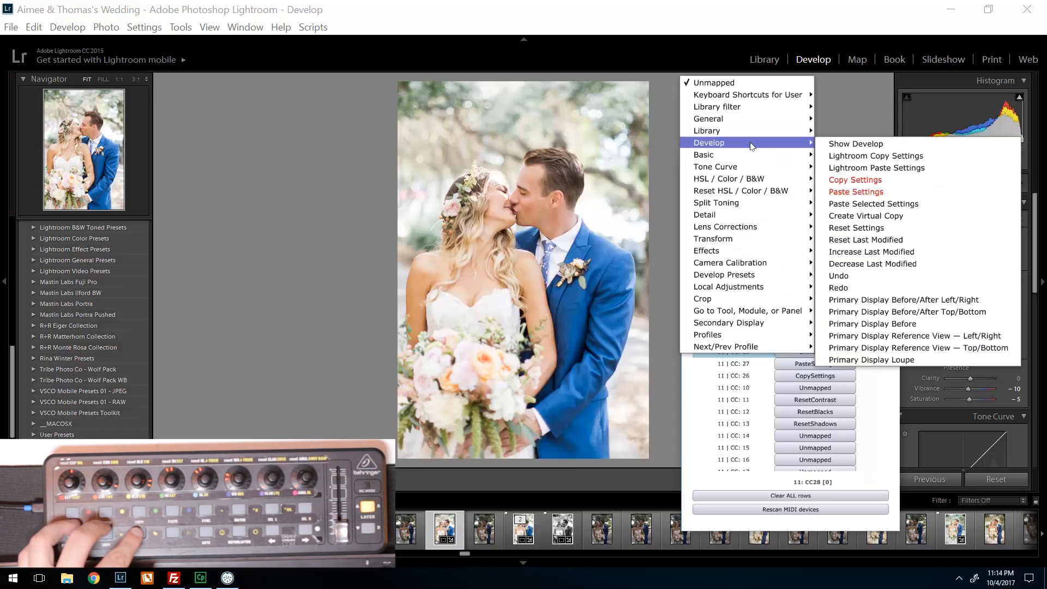
{"action": "left_click", "coordinate": [831, 181]}
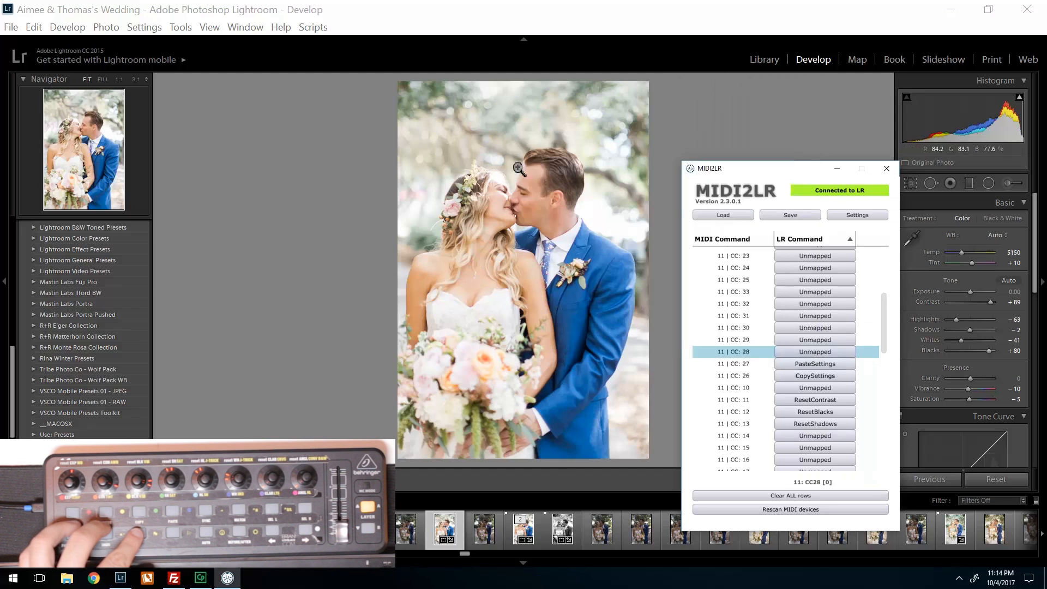
- Assign the backslash (\) to Keyboard shortcut 1 in the MIDI2LR options and accept the change
{"action": "left_click", "coordinate": [11, 28]}
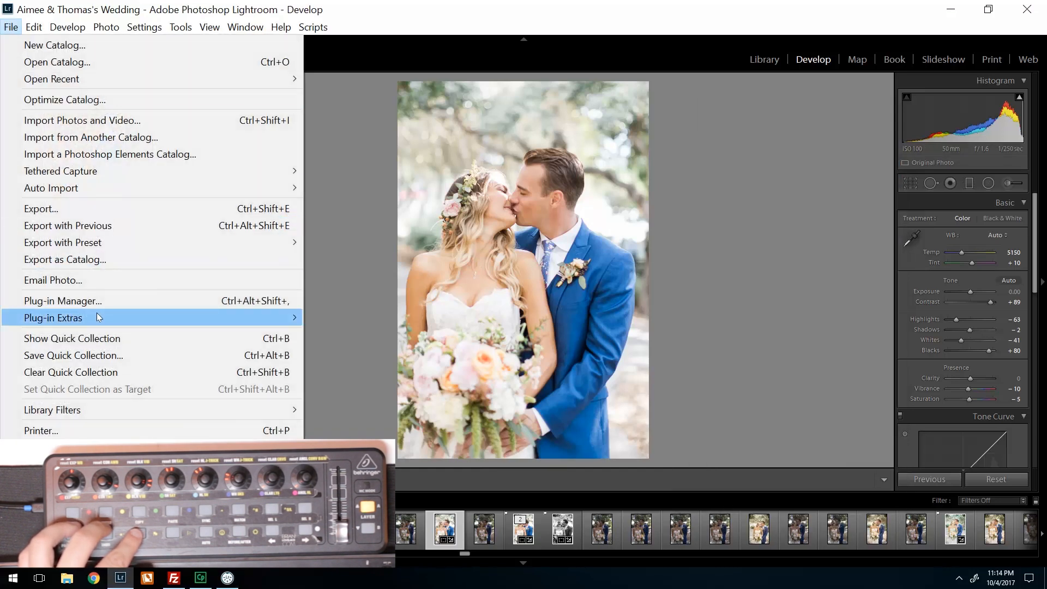
{"action": "mouse_move", "coordinate": [96, 315]}
{"action": "left_click", "coordinate": [362, 335]}
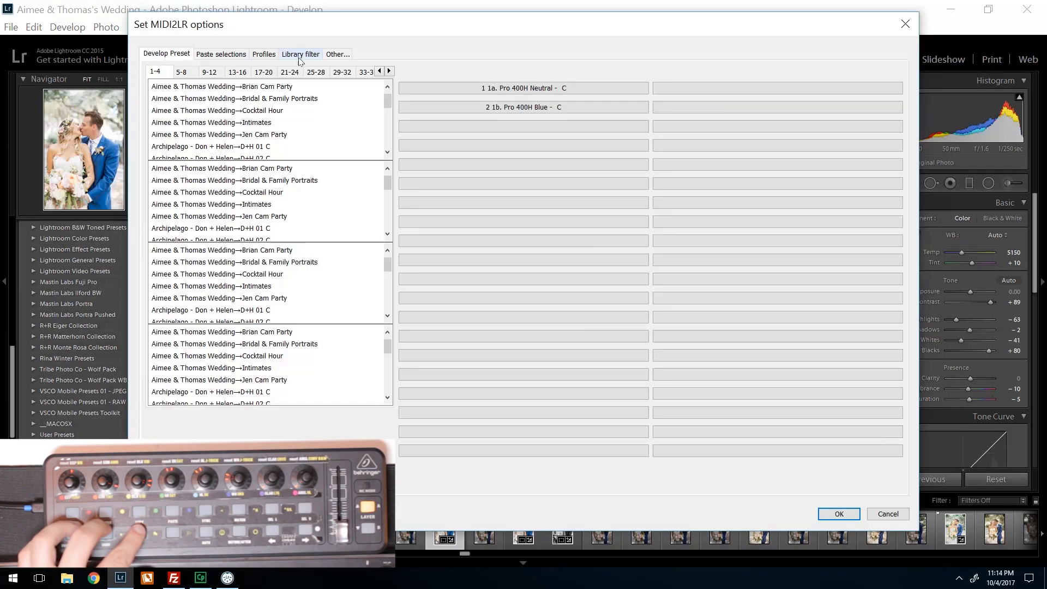
{"action": "left_click", "coordinate": [340, 57]}
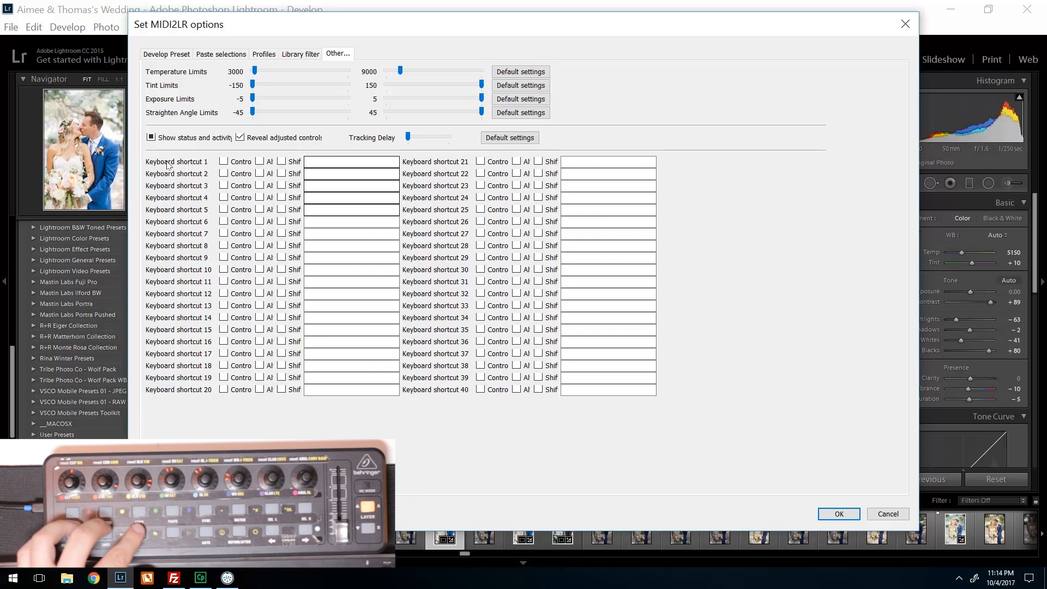
{"action": "left_click", "coordinate": [309, 161]}
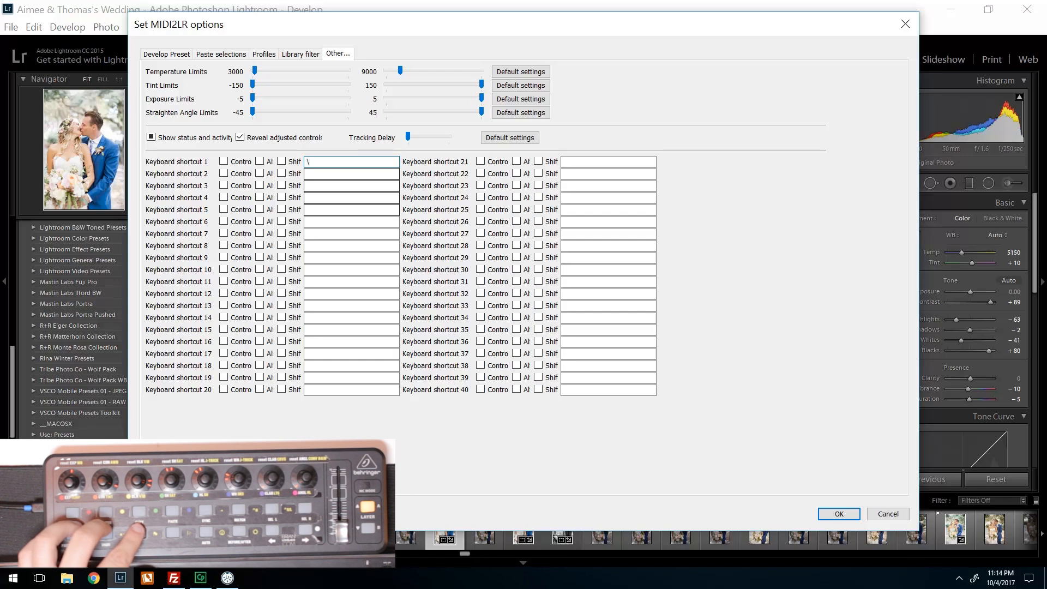
{"action": "left_click", "coordinate": [839, 514]}
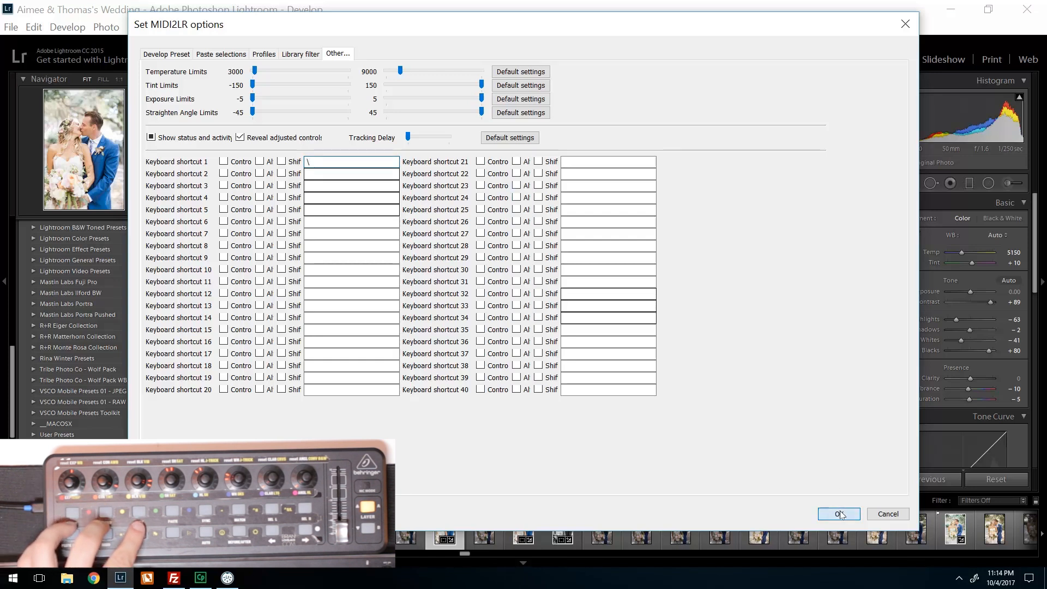
- Return to the MIDI2LR window and map MIDI command 11 | CC: 28 to user keyboard shortcut Key 1
{"action": "left_click", "coordinate": [227, 578]}
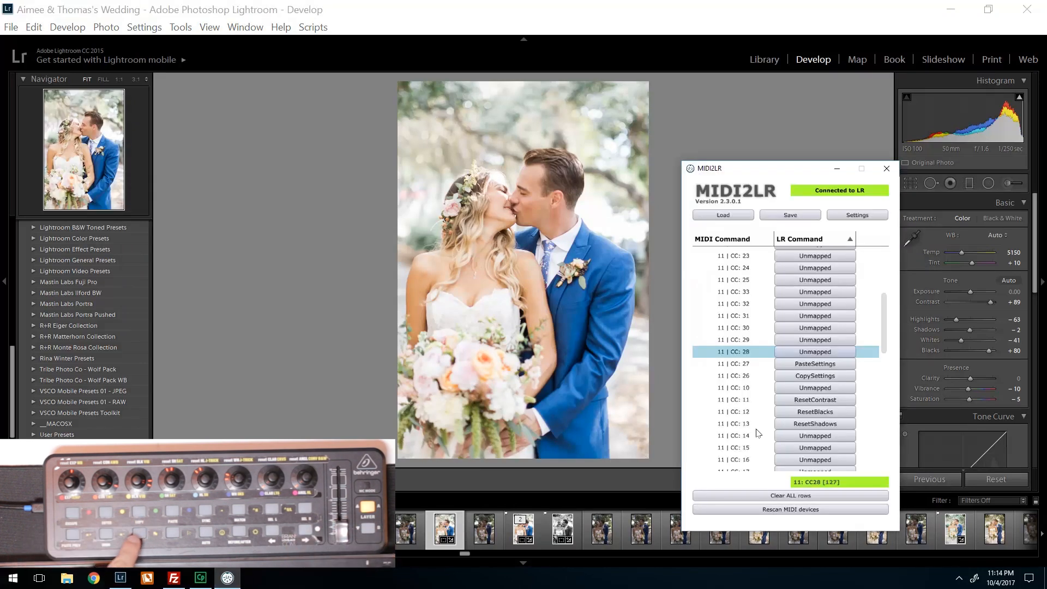
{"action": "left_click", "coordinate": [804, 350]}
{"action": "mouse_move", "coordinate": [746, 262]}
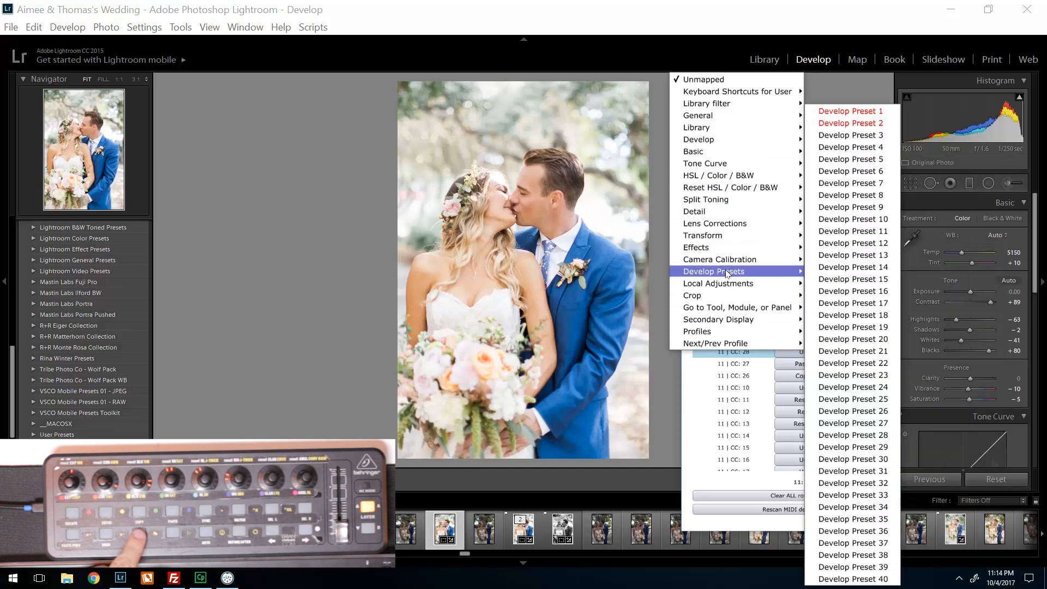
{"action": "mouse_move", "coordinate": [728, 226]}
{"action": "mouse_move", "coordinate": [771, 95]}
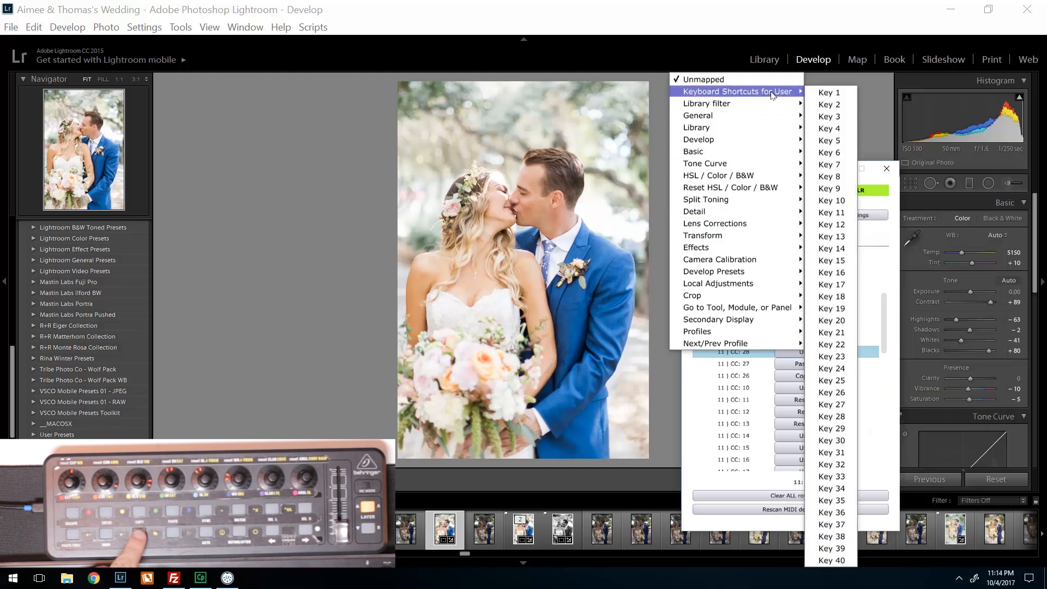
{"action": "left_click", "coordinate": [824, 93]}
- Save the profile with the Key 1 mapping over MIDI2LR MAPPING TUTORIAL.xml and minimize the MIDI2LR window
{"action": "left_click", "coordinate": [790, 214]}
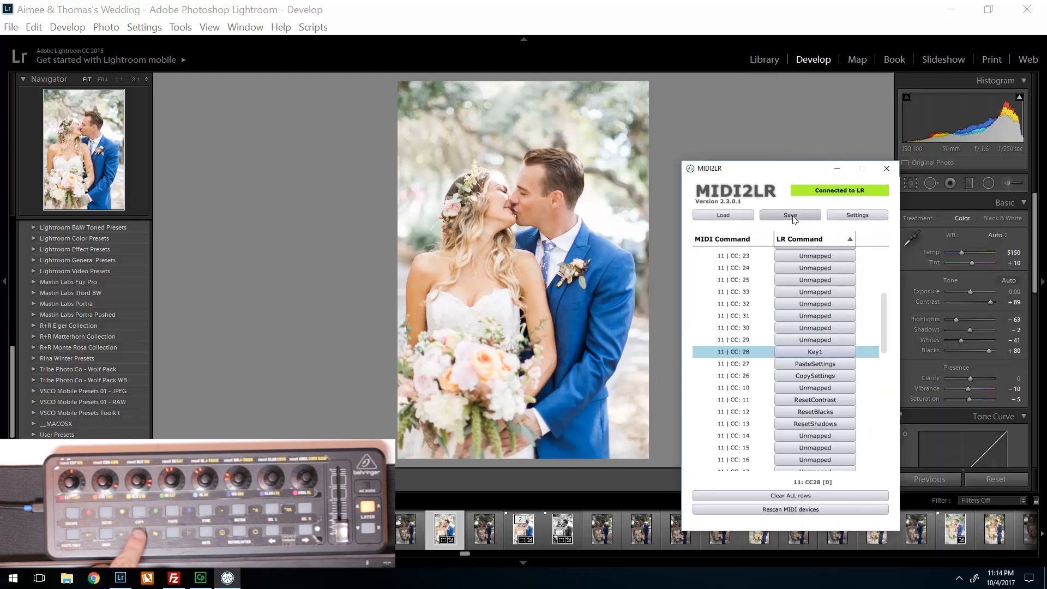
{"action": "double_click", "coordinate": [467, 200]}
{"action": "left_click", "coordinate": [507, 325]}
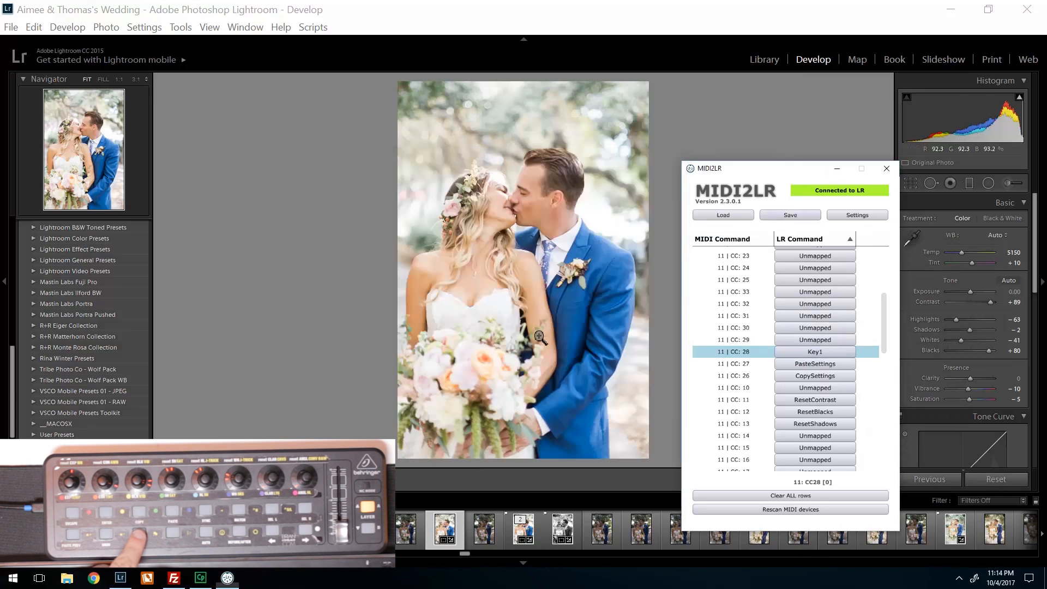
{"action": "left_click", "coordinate": [837, 168]}
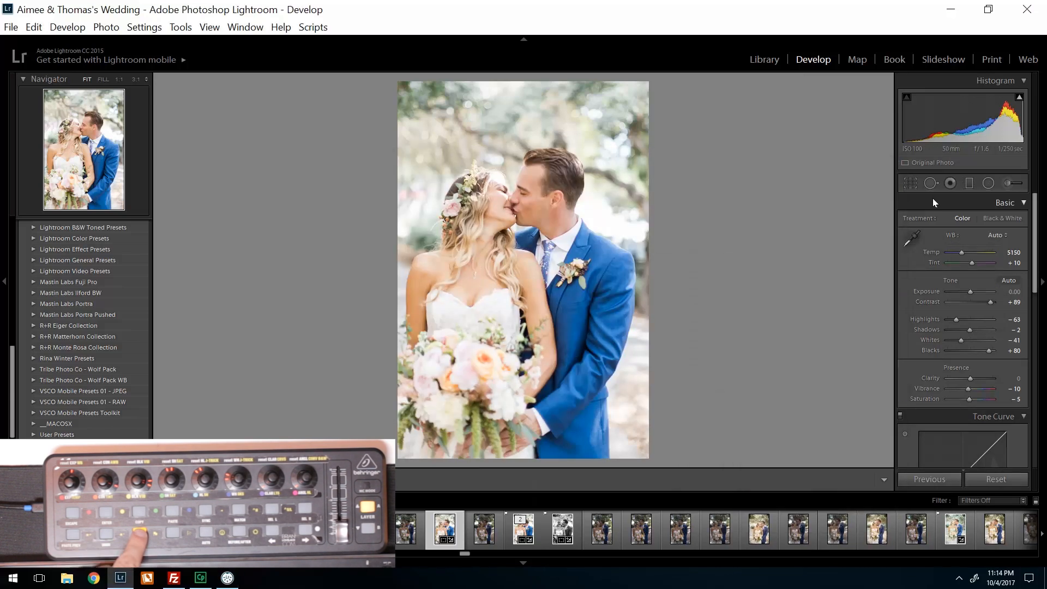
- Test the new before/after shortcut by toggling the Before view of the edited photo
{"action": "key", "text": "backslash"}
{"action": "key", "text": "backslash"}
{"action": "key", "text": "backslash"}
{"action": "key", "text": "backslash"}
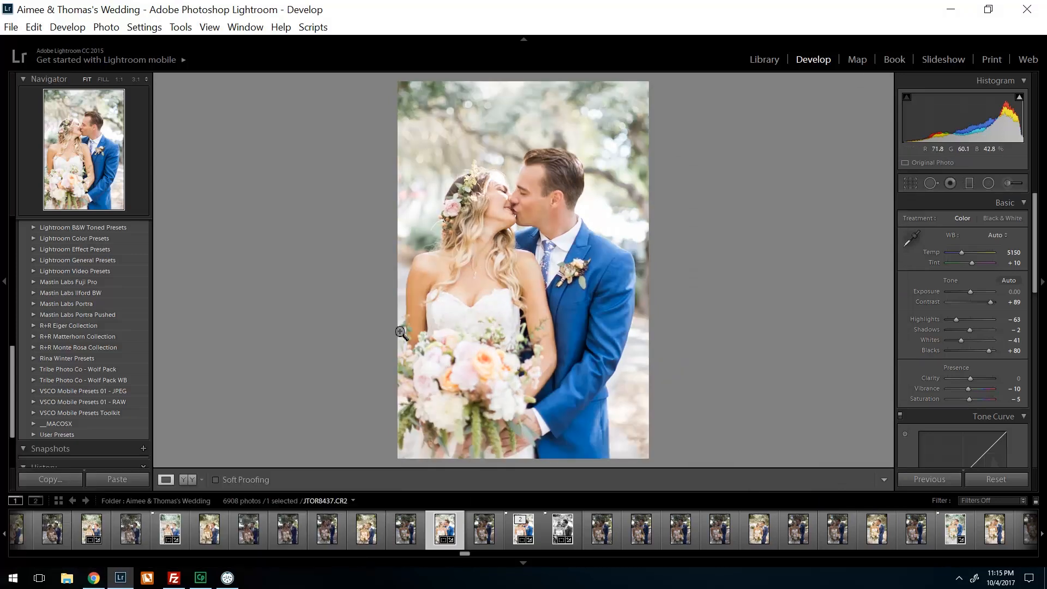
- Switch to Chrome, search Google for "lightroom keyboard shortcuts" and open the 2017 Adobe Lightroom Keyboard Shortcuts Cheat Sheet page
{"action": "left_click", "coordinate": [95, 579]}
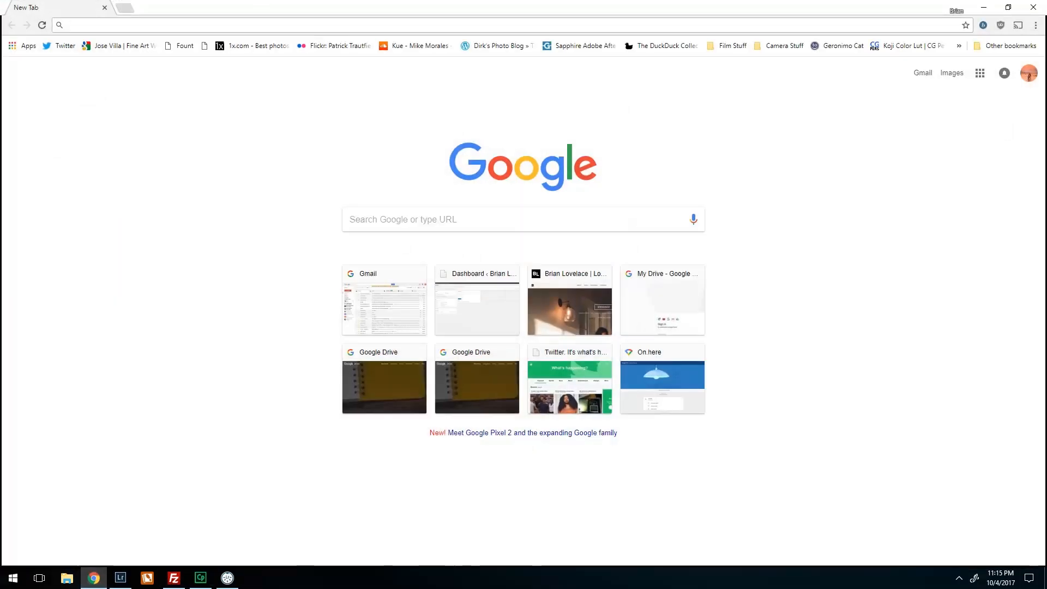
{"action": "type", "text": "lightroom keyboard shortcuts"}
{"action": "key", "text": "Return"}
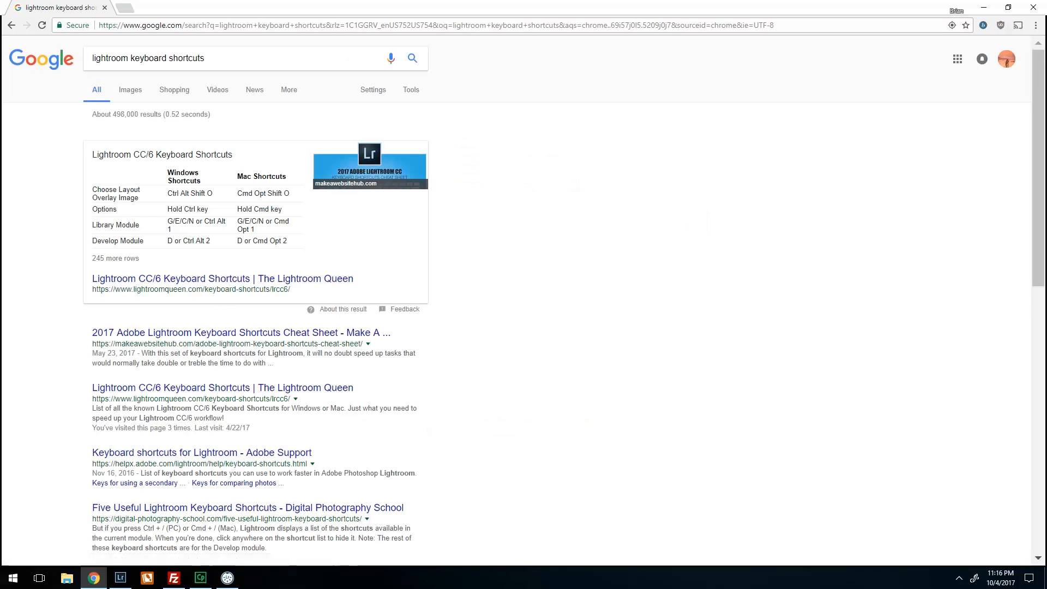
{"action": "left_click", "coordinate": [213, 333]}
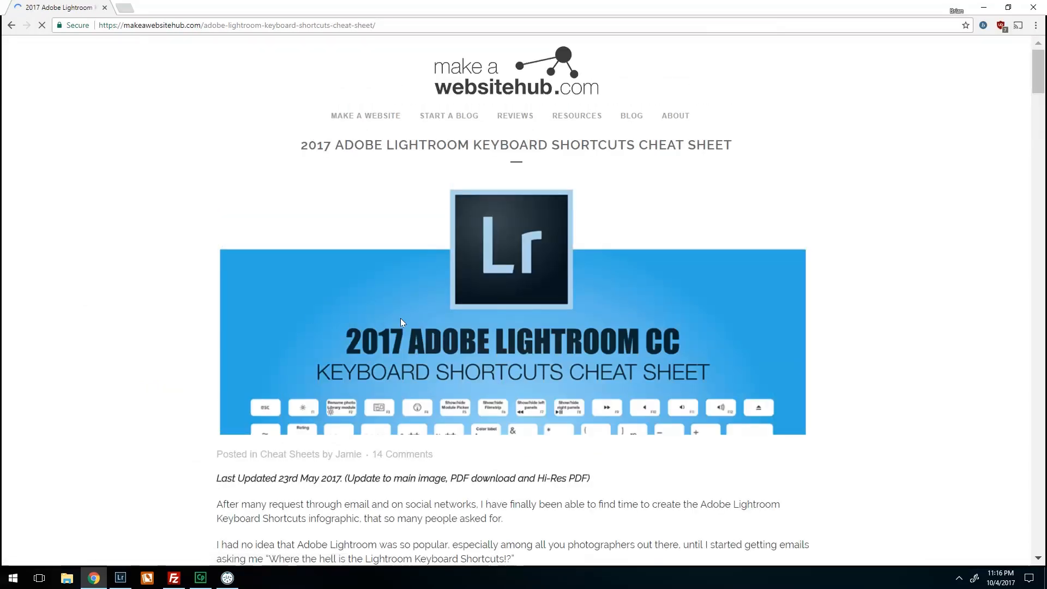
- Examine the cheat sheet's shortcut tables for panels, views and screen modes, the secondary window, collections and metadata
{"action": "scroll", "coordinate": [400, 321], "scroll_direction": "down", "scroll_amount": 20}
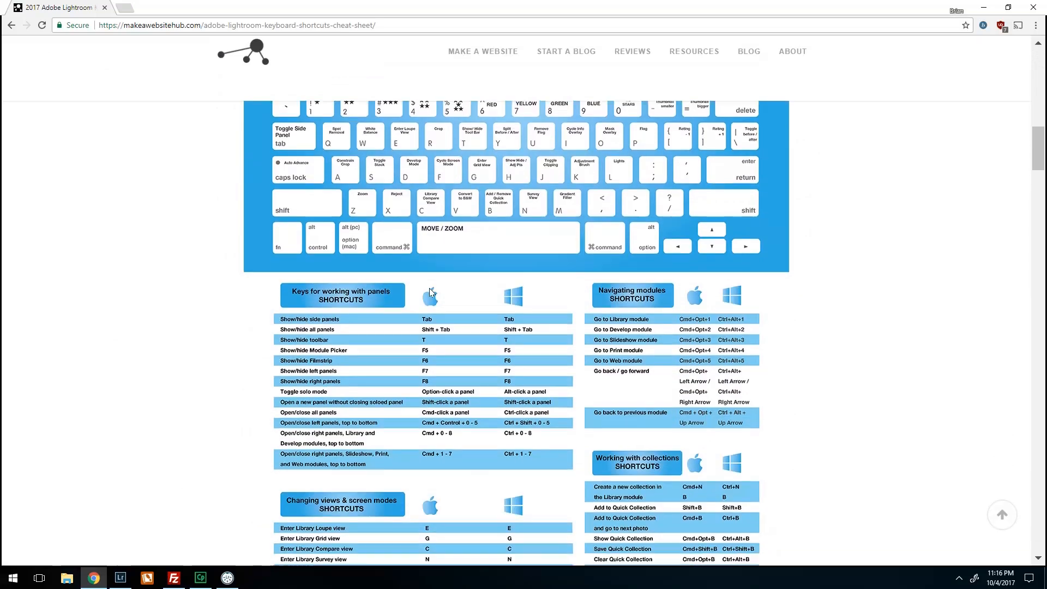
{"action": "scroll", "coordinate": [431, 289], "scroll_direction": "down", "scroll_amount": 7}
{"action": "scroll", "coordinate": [434, 290], "scroll_direction": "up", "scroll_amount": 7}
{"action": "scroll", "coordinate": [436, 291], "scroll_direction": "down", "scroll_amount": 4}
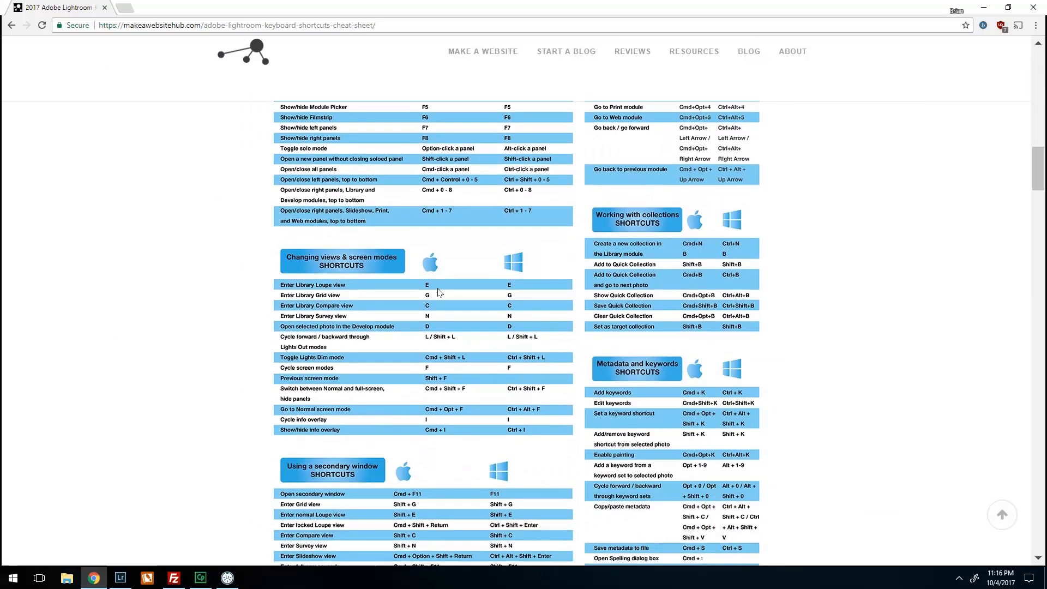
{"action": "left_click_drag", "start_coordinate": [1037, 159], "coordinate": [1036, 165]}
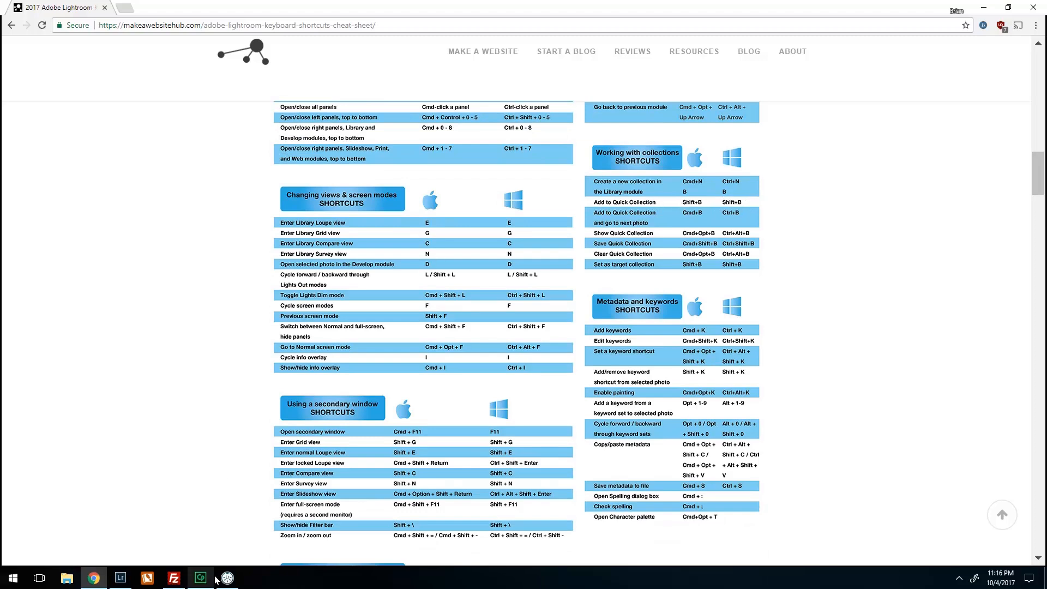
- Switch to Lightroom and define Keyboard shortcut 2 as Shift+B in the MIDI2LR options
{"action": "left_click", "coordinate": [120, 577]}
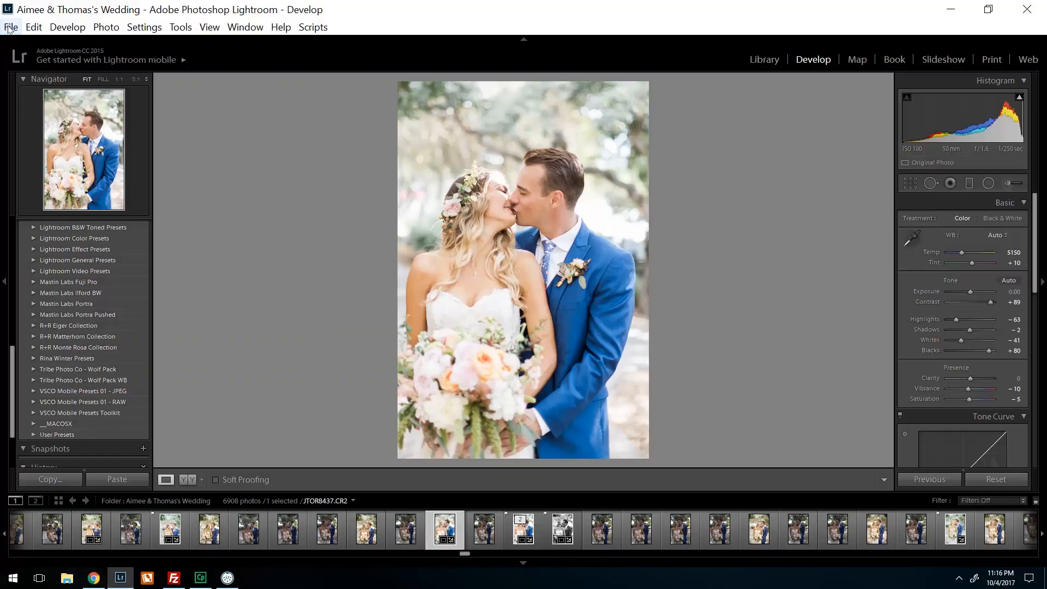
{"action": "left_click", "coordinate": [11, 27]}
{"action": "mouse_move", "coordinate": [94, 315]}
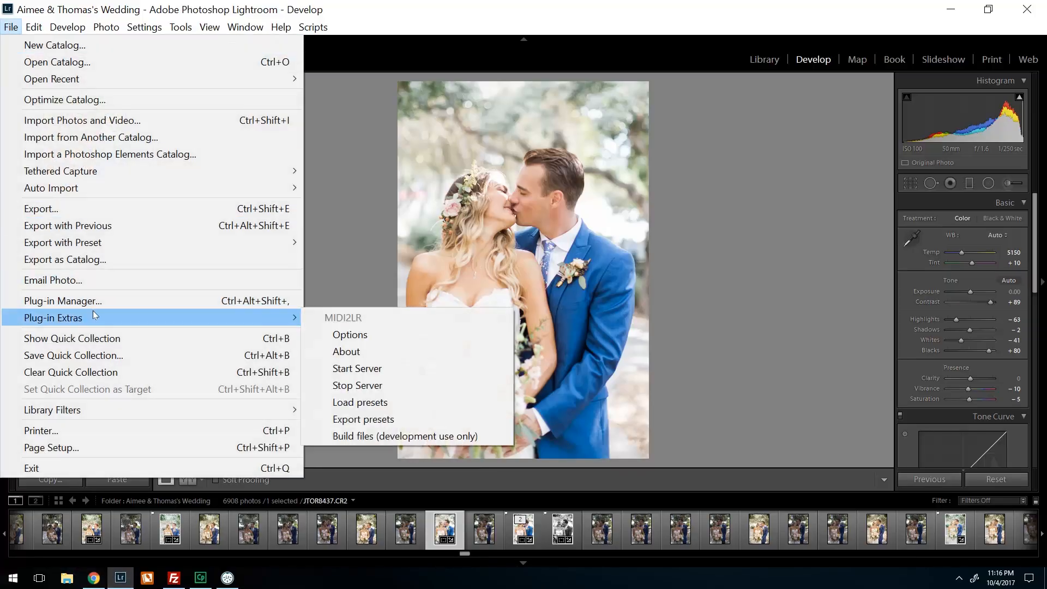
{"action": "left_click", "coordinate": [366, 333]}
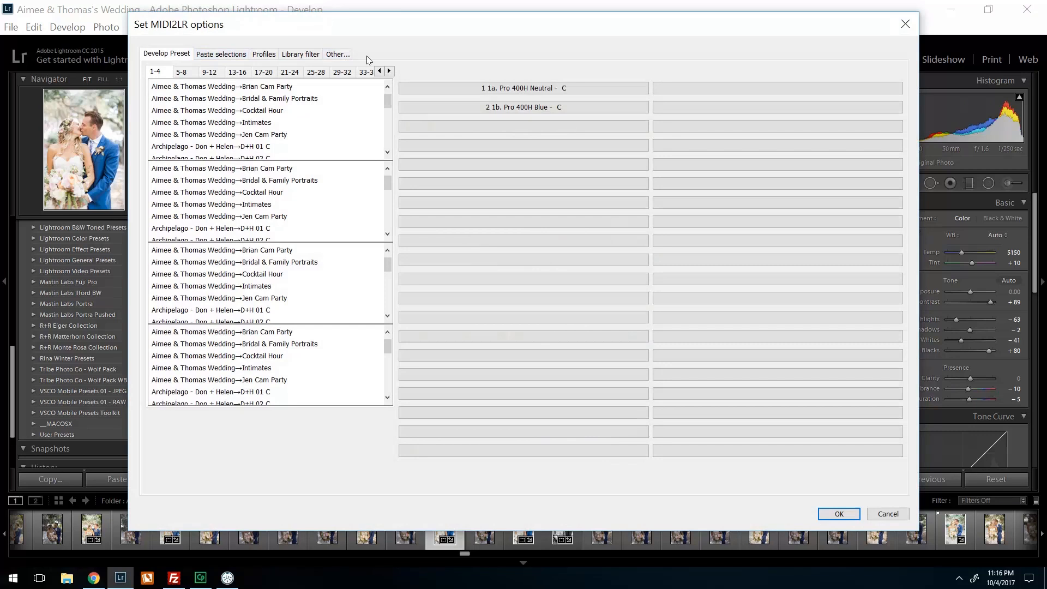
{"action": "left_click", "coordinate": [348, 55]}
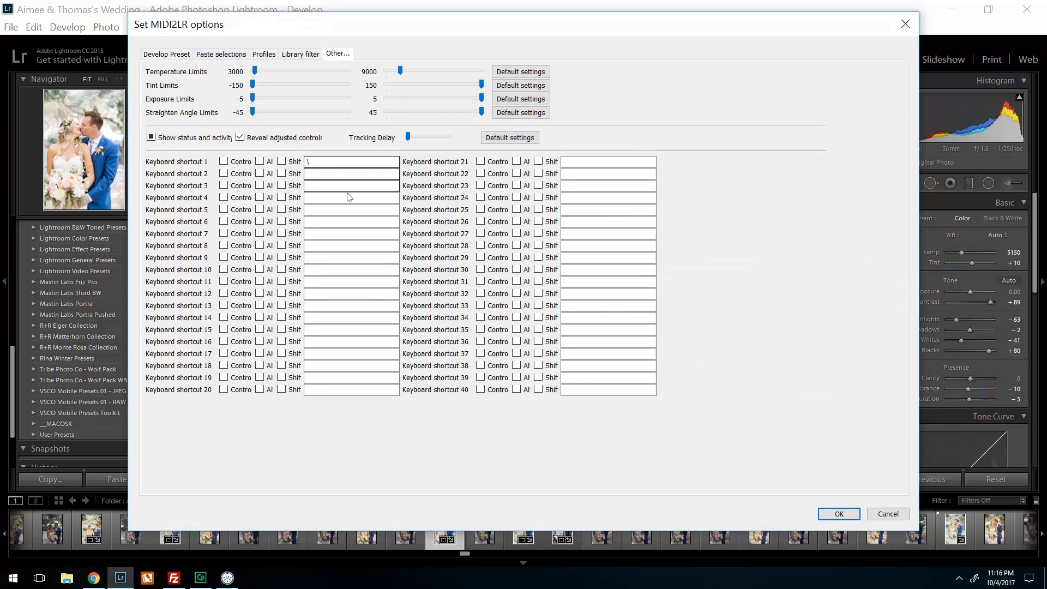
{"action": "left_click", "coordinate": [323, 174]}
{"action": "left_click", "coordinate": [223, 187]}
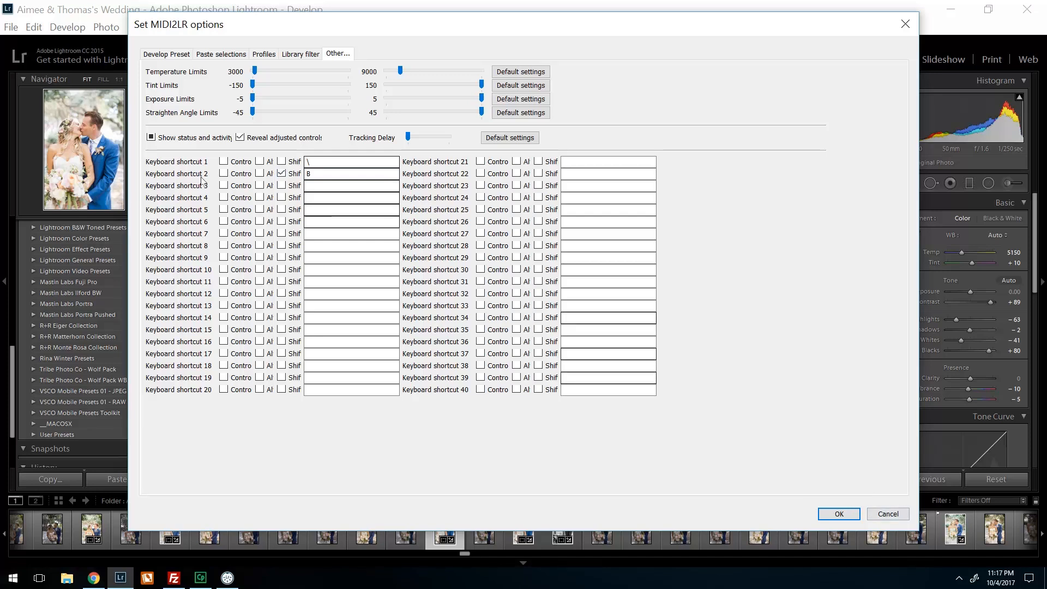
{"action": "left_click", "coordinate": [837, 515]}
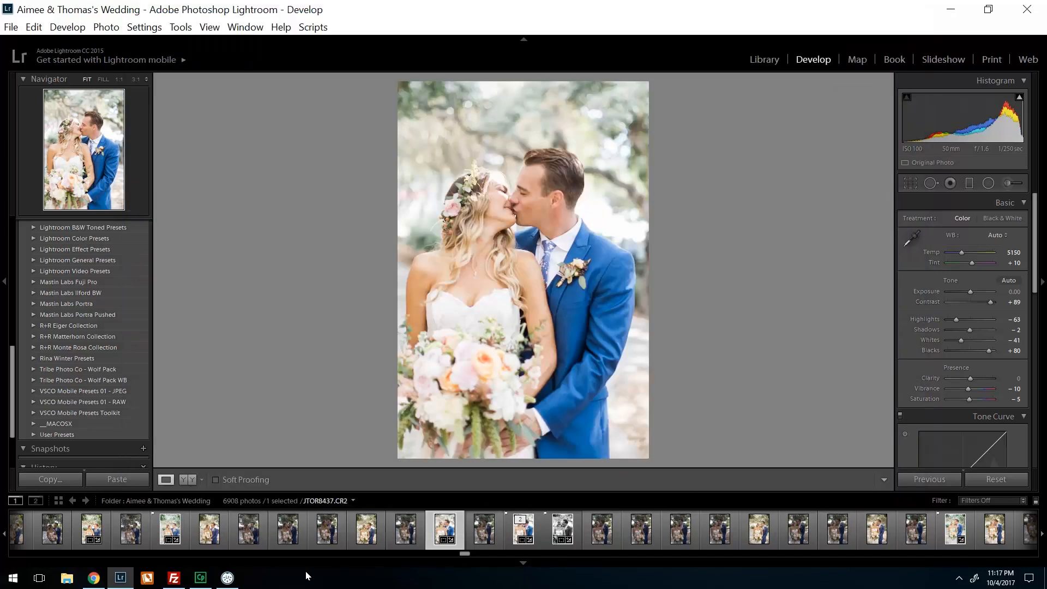
- Bring up MIDI2LR and map controller button CC 20 to the user keyboard shortcut Key 2
{"action": "left_click", "coordinate": [228, 577]}
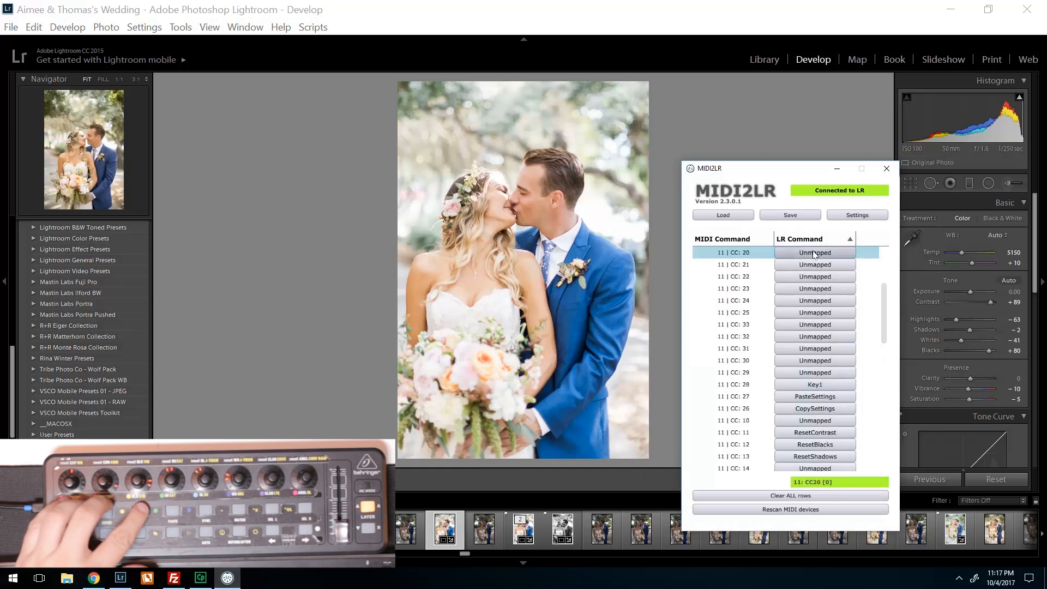
{"action": "left_click", "coordinate": [812, 253]}
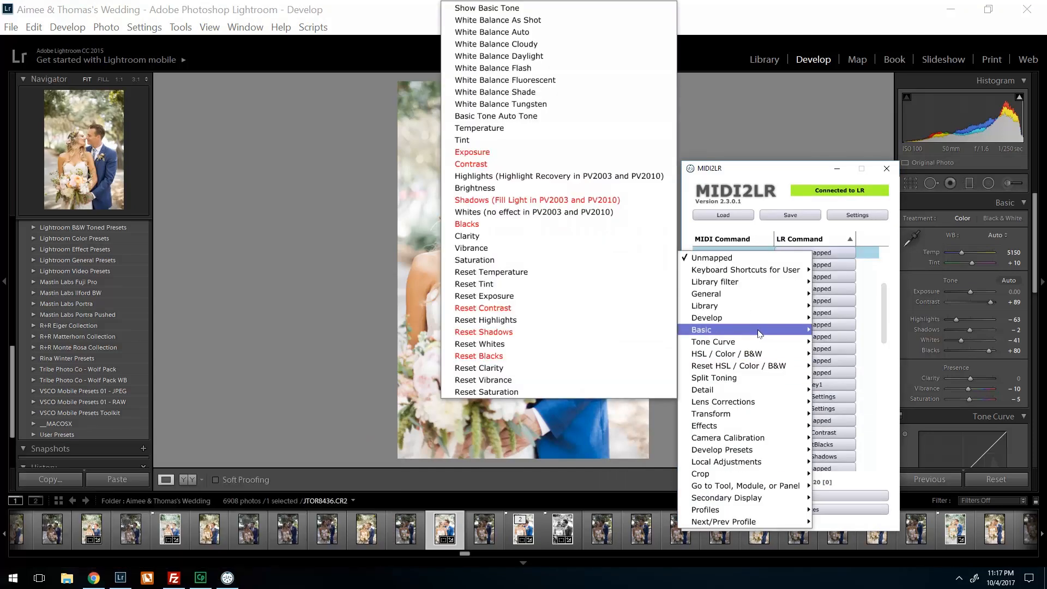
{"action": "mouse_move", "coordinate": [752, 270]}
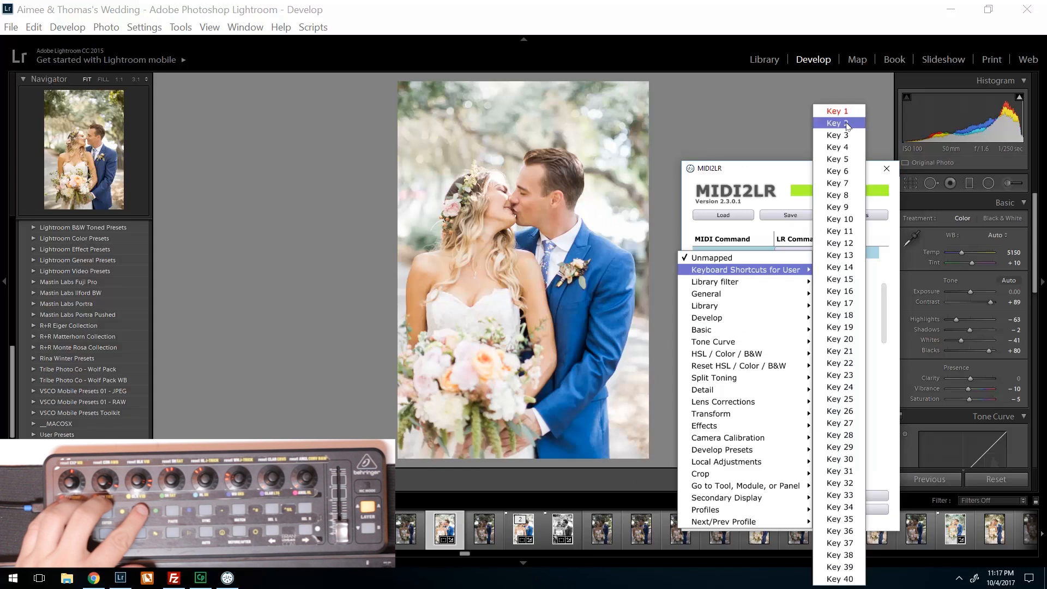
{"action": "left_click", "coordinate": [825, 123]}
- Save the profile with the Key 2 mapping over the existing profile file and minimize the MIDI2LR window
{"action": "left_click", "coordinate": [798, 211]}
{"action": "left_click", "coordinate": [441, 204]}
{"action": "left_click", "coordinate": [442, 205]}
{"action": "left_click", "coordinate": [498, 321]}
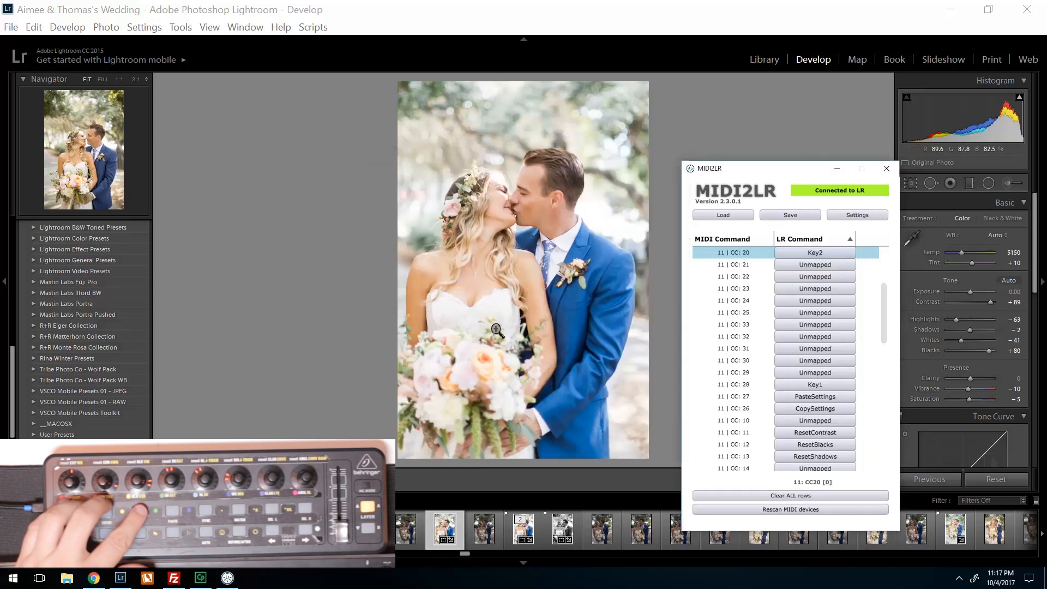
{"action": "left_click", "coordinate": [836, 170]}
- Switch to Chrome and examine the cheat sheet's keyboard map and its shortcuts for managing catalogs and comparing photos in the Library
{"action": "left_click", "coordinate": [94, 578]}
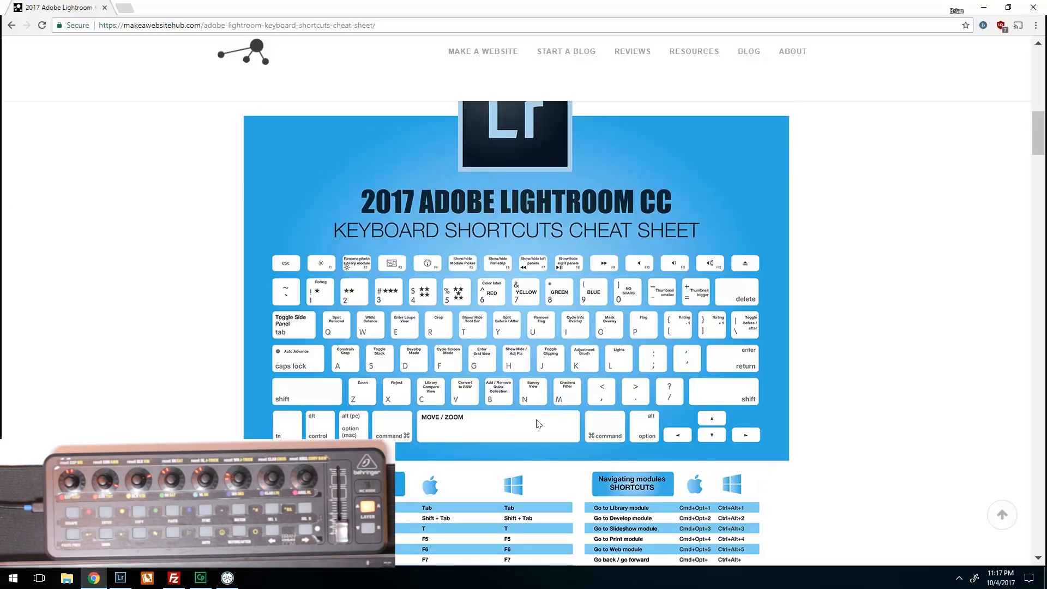
{"action": "scroll", "coordinate": [538, 423], "scroll_direction": "down", "scroll_amount": 4}
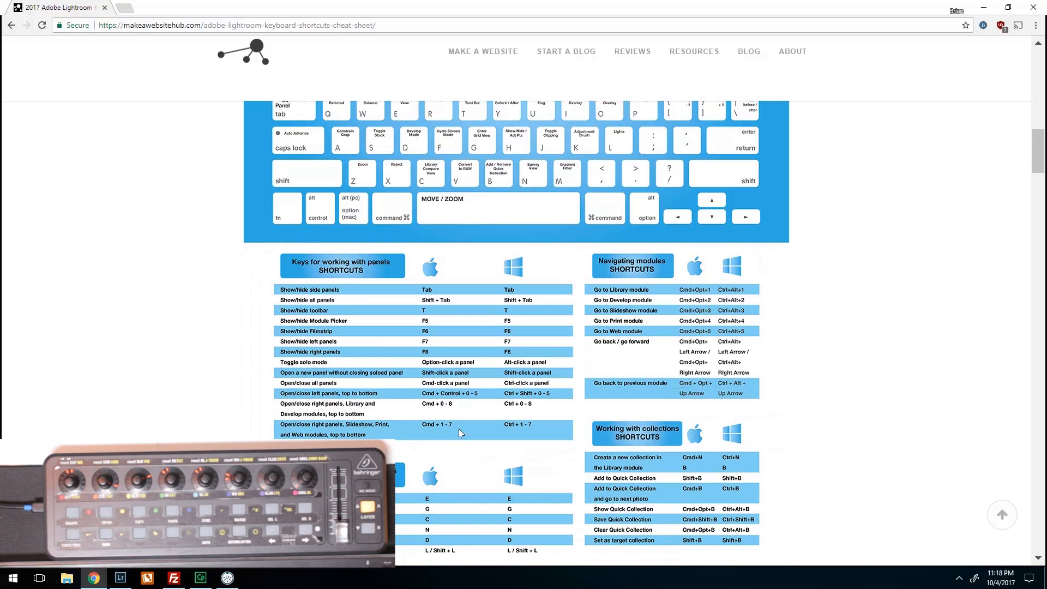
{"action": "scroll", "coordinate": [399, 470], "scroll_direction": "down", "scroll_amount": 10}
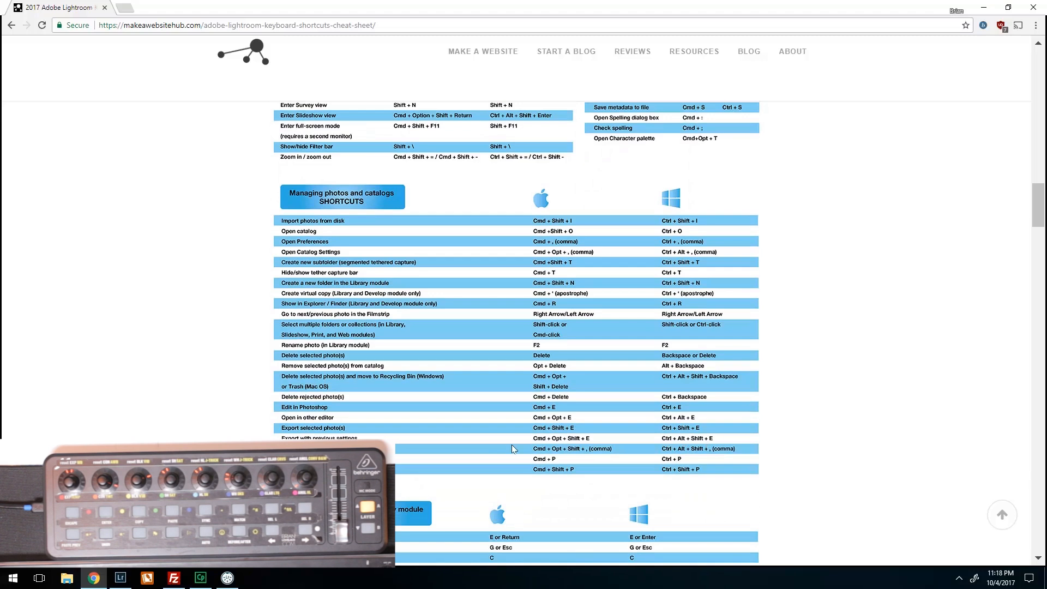
{"action": "scroll", "coordinate": [515, 446], "scroll_direction": "down", "scroll_amount": 7}
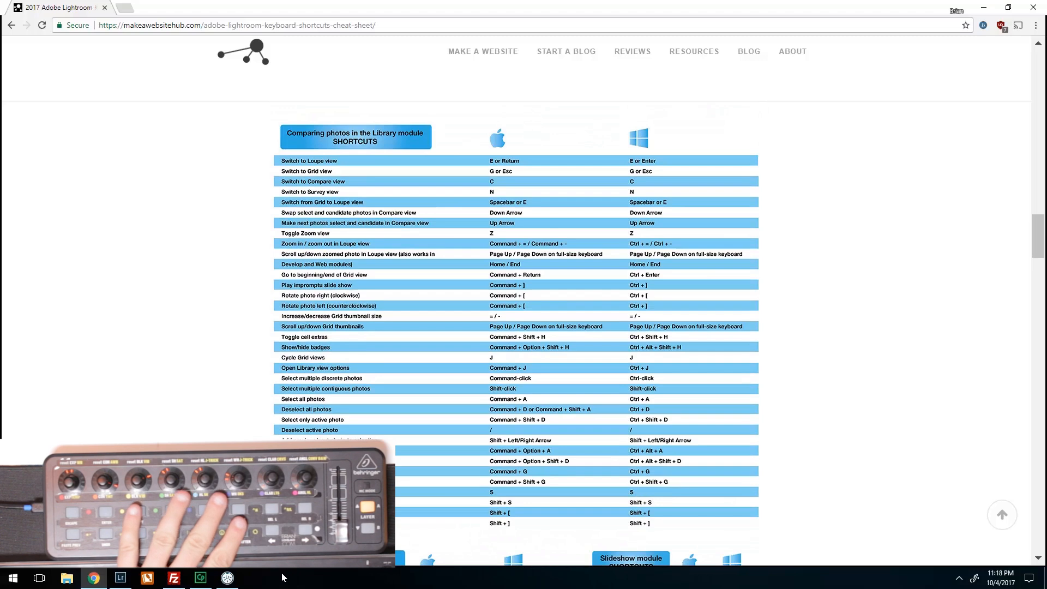
- Switch to Lightroom and turn on Show status and activity in the MIDI2LR options
{"action": "left_click", "coordinate": [121, 578]}
{"action": "left_click", "coordinate": [11, 27]}
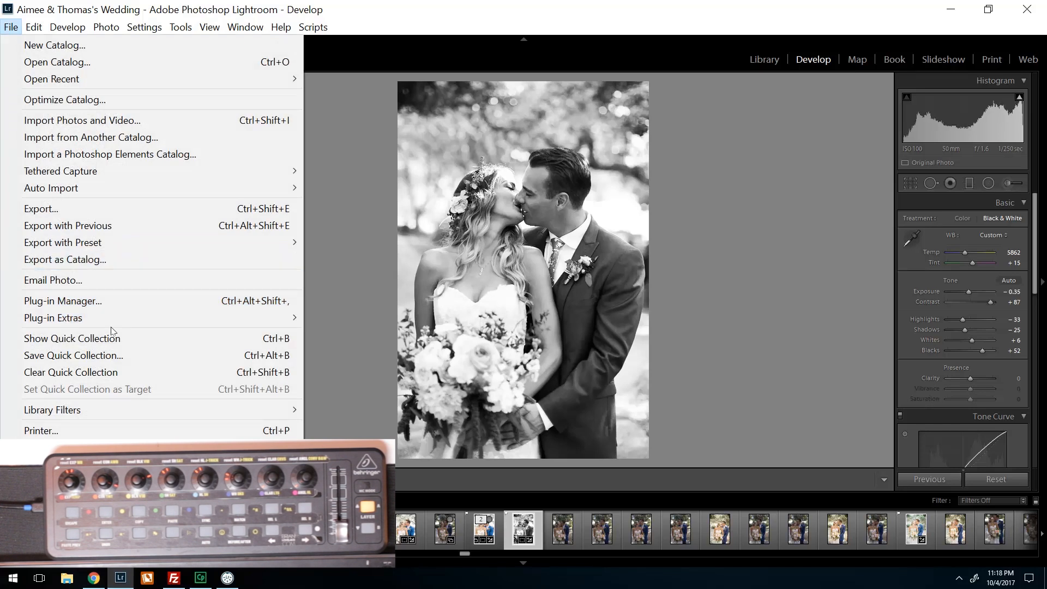
{"action": "mouse_move", "coordinate": [104, 315]}
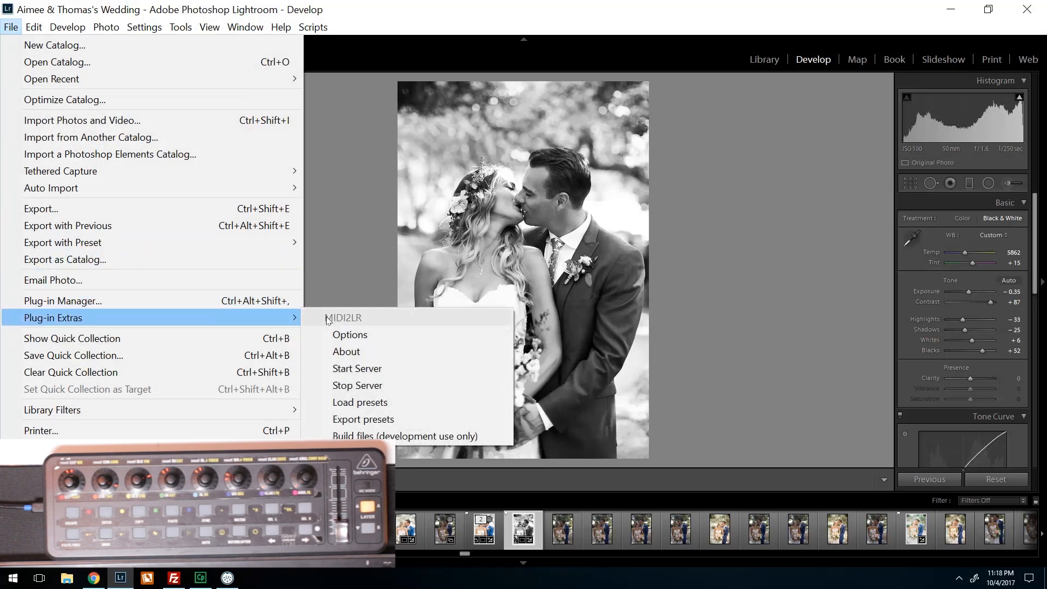
{"action": "left_click", "coordinate": [377, 331]}
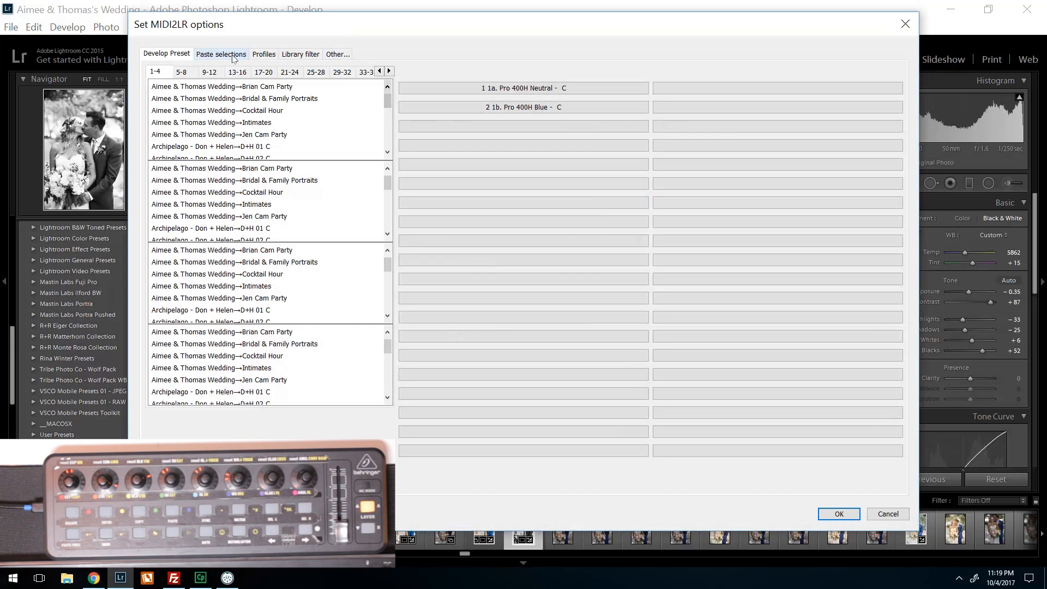
{"action": "left_click", "coordinate": [344, 56]}
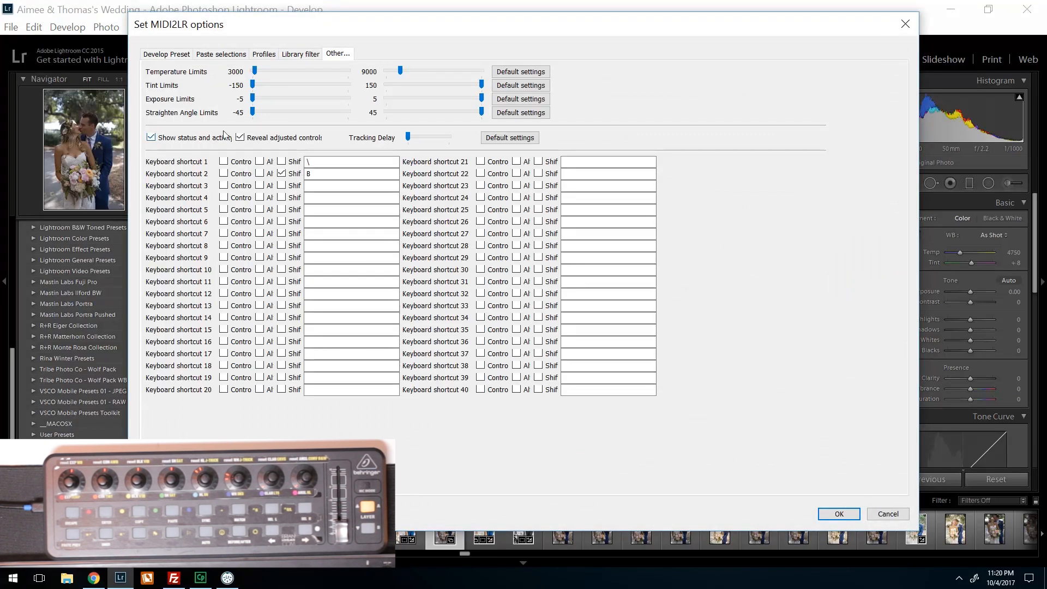
{"action": "left_click_drag", "start_coordinate": [429, 29], "coordinate": [506, 41]}
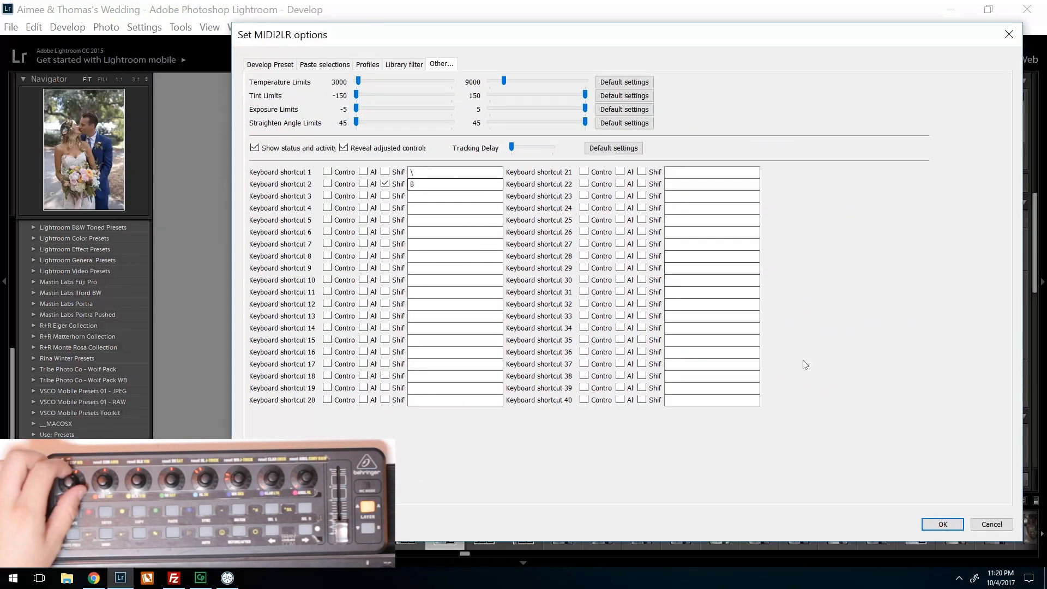
{"action": "left_click", "coordinate": [942, 524]}
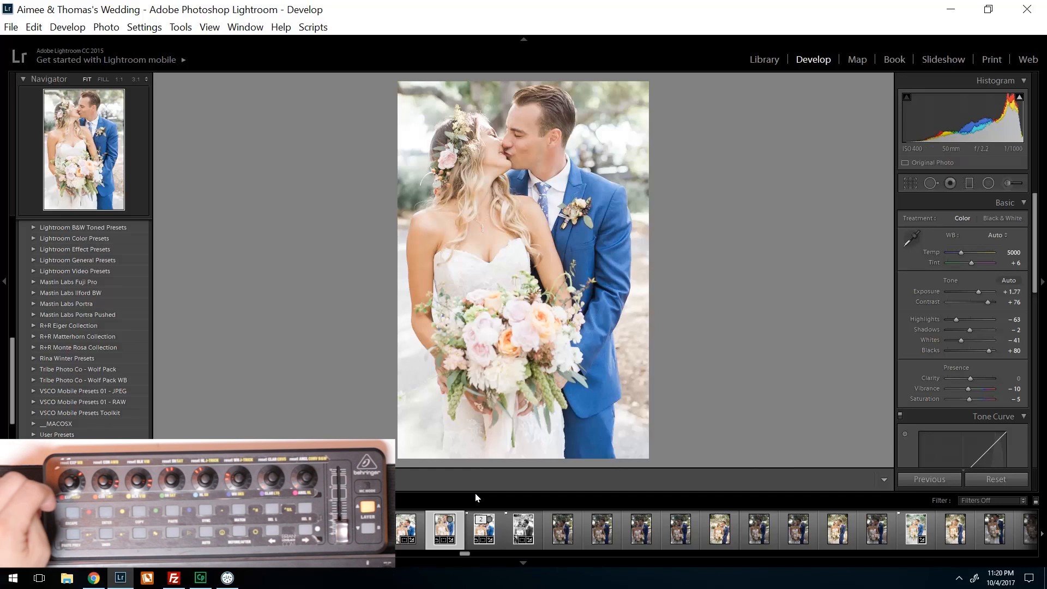
- Select an unedited photo, bring up MIDI2LR and map controller button CC 29 to Set Pick Flag
{"action": "left_click", "coordinate": [556, 533]}
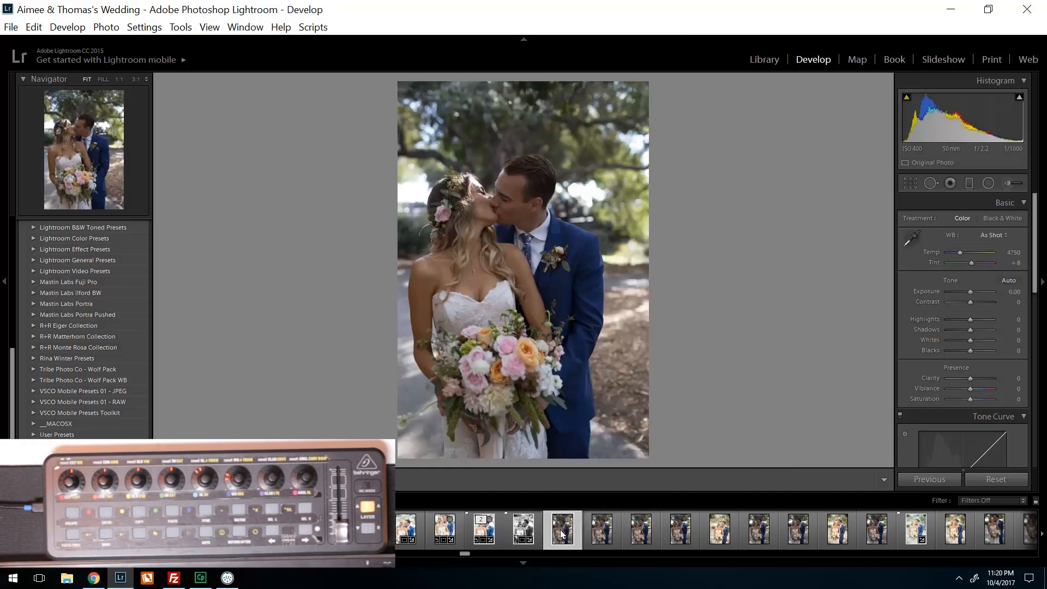
{"action": "left_click", "coordinate": [238, 582]}
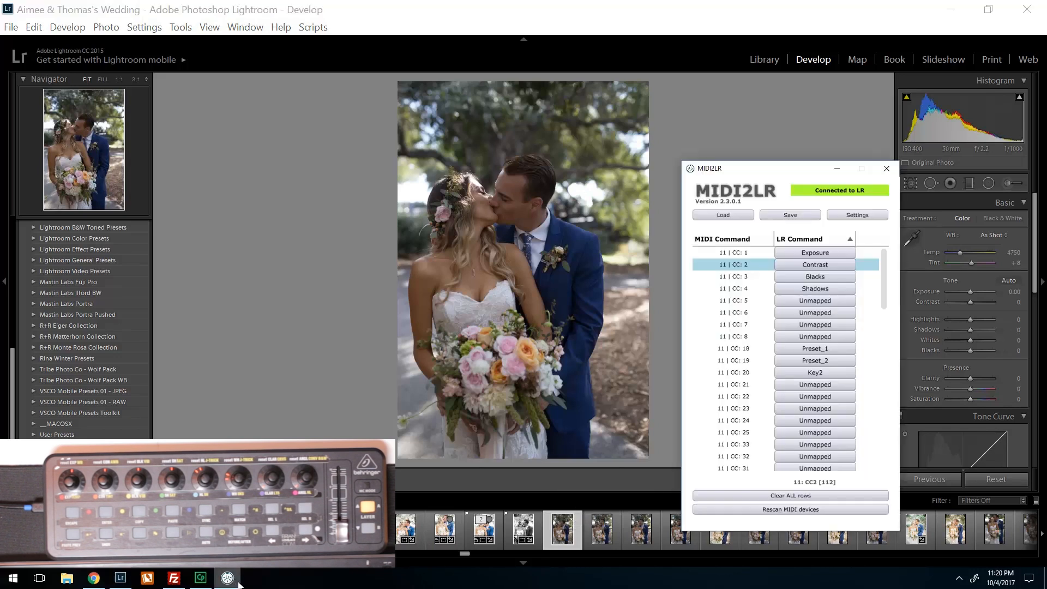
{"action": "left_click_drag", "start_coordinate": [722, 173], "coordinate": [677, 119]}
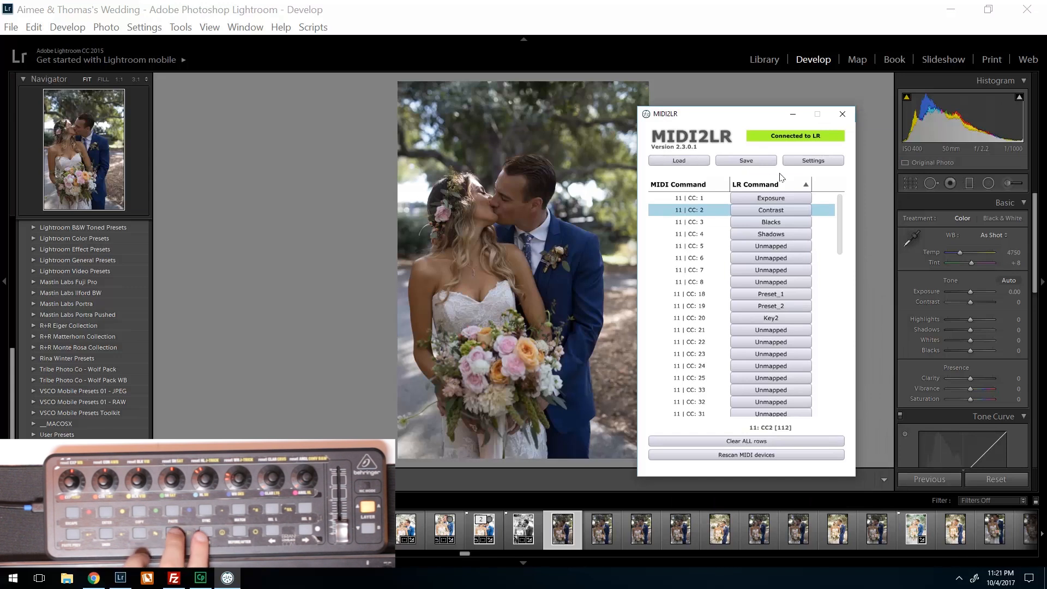
{"action": "left_click", "coordinate": [776, 201]}
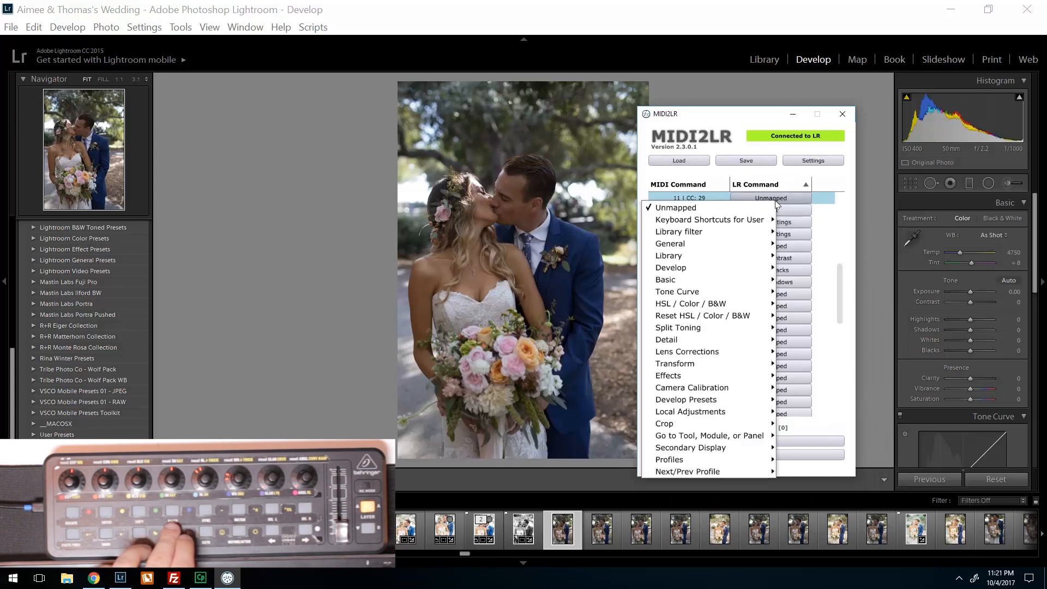
{"action": "mouse_move", "coordinate": [763, 256]}
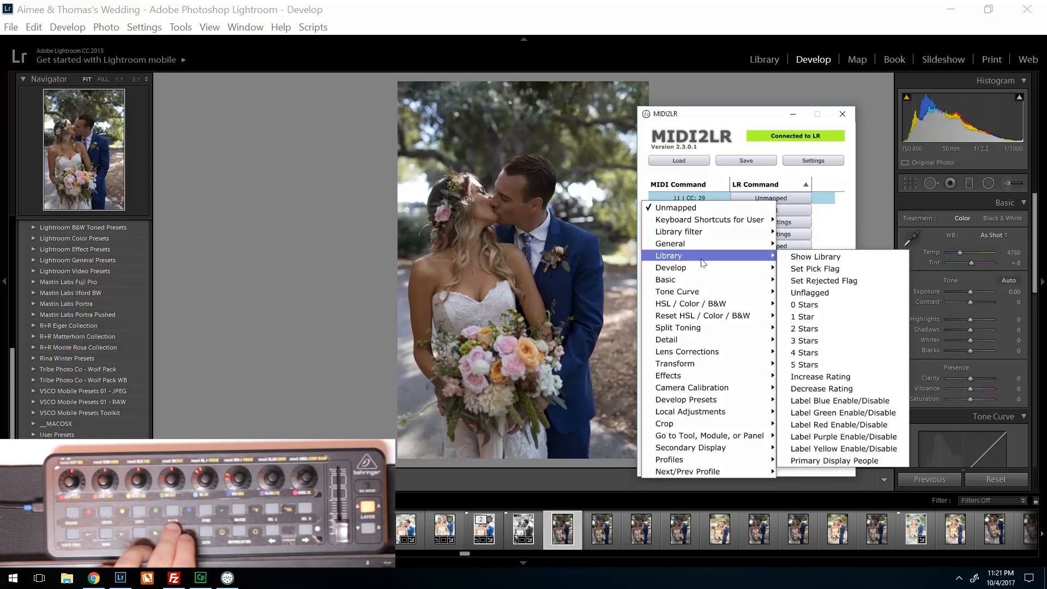
{"action": "left_click", "coordinate": [844, 271]}
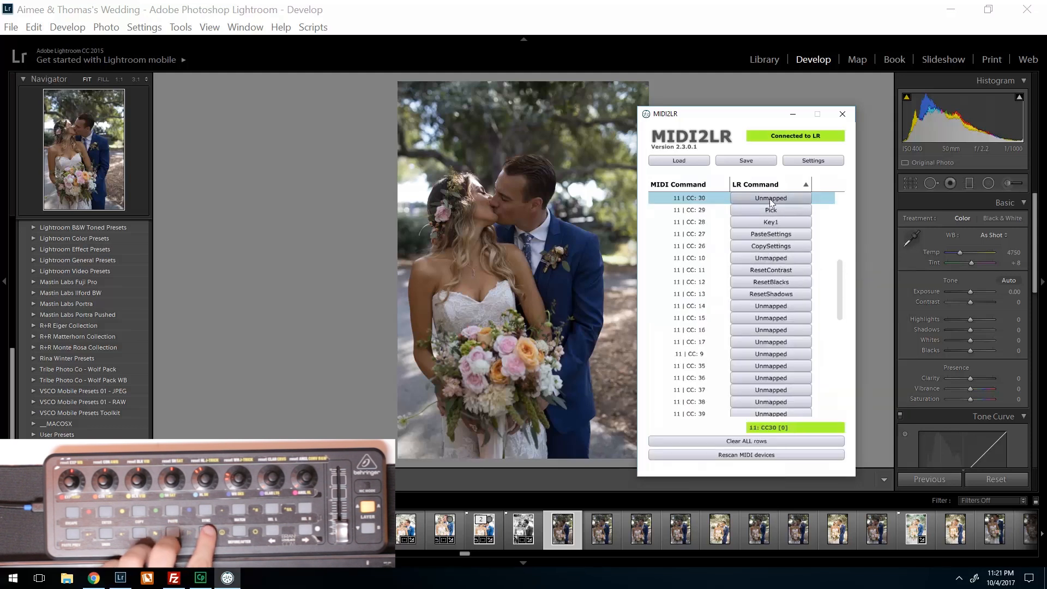
- Map controller button CC 30 to the Library command Unflagged
{"action": "left_click", "coordinate": [770, 198]}
{"action": "mouse_move", "coordinate": [715, 260]}
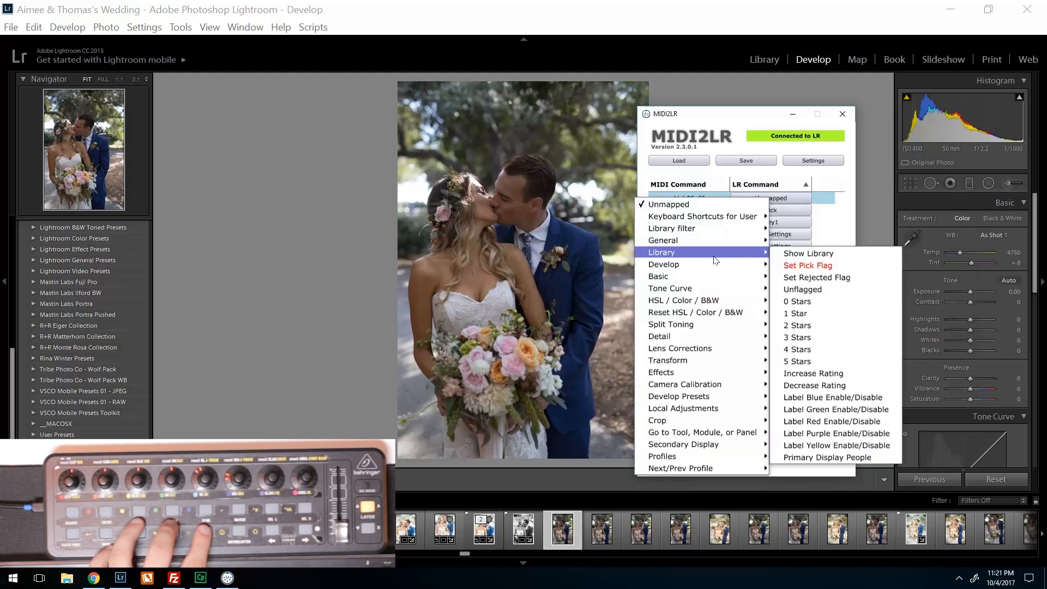
{"action": "left_click", "coordinate": [819, 289]}
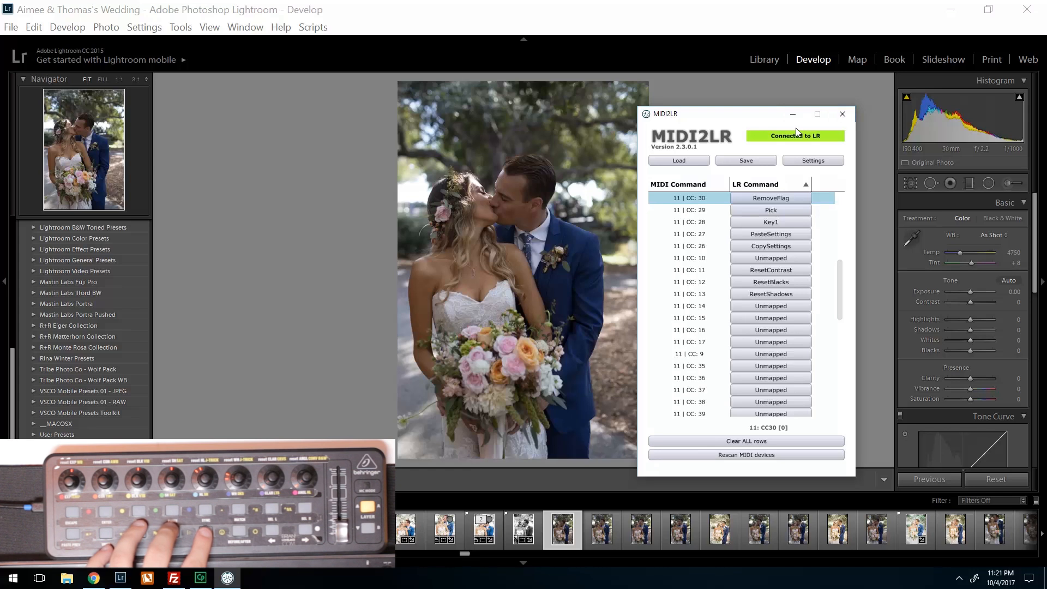
- Save the profile with the pick and unflag mappings over the existing profile file and minimize the MIDI2LR window
{"action": "left_click", "coordinate": [746, 160]}
{"action": "double_click", "coordinate": [434, 204]}
{"action": "left_click", "coordinate": [499, 323]}
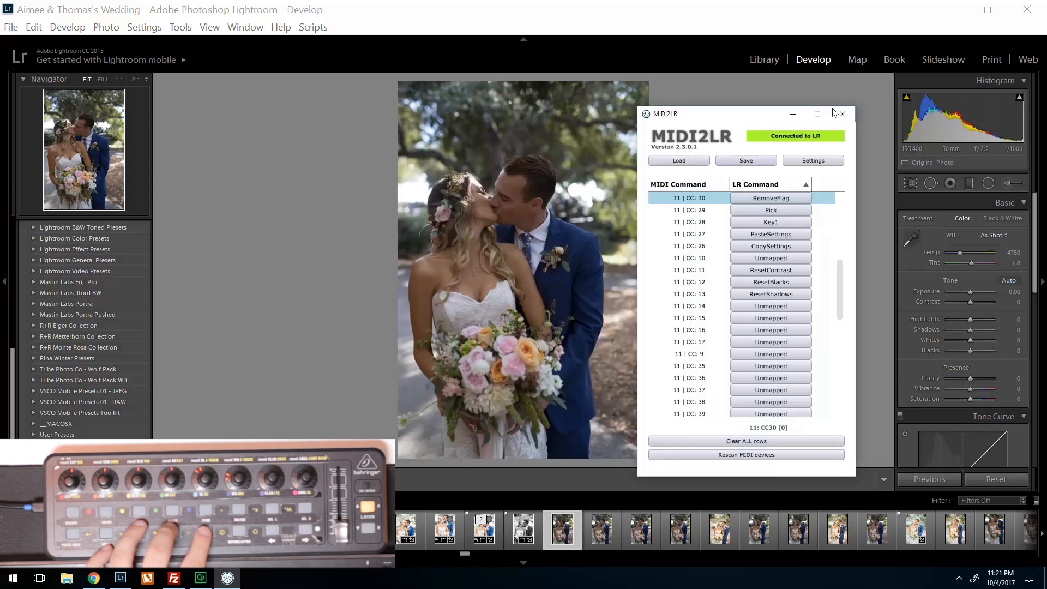
{"action": "left_click", "coordinate": [792, 114]}
- Test the new flag commands by alternately unflagging the selected photo and flagging it as a pick
{"action": "key", "text": "u"}
{"action": "key", "text": "p"}
{"action": "key", "text": "u"}
{"action": "key", "text": "p"}
{"action": "key", "text": "u"}
{"action": "key", "text": "p"}
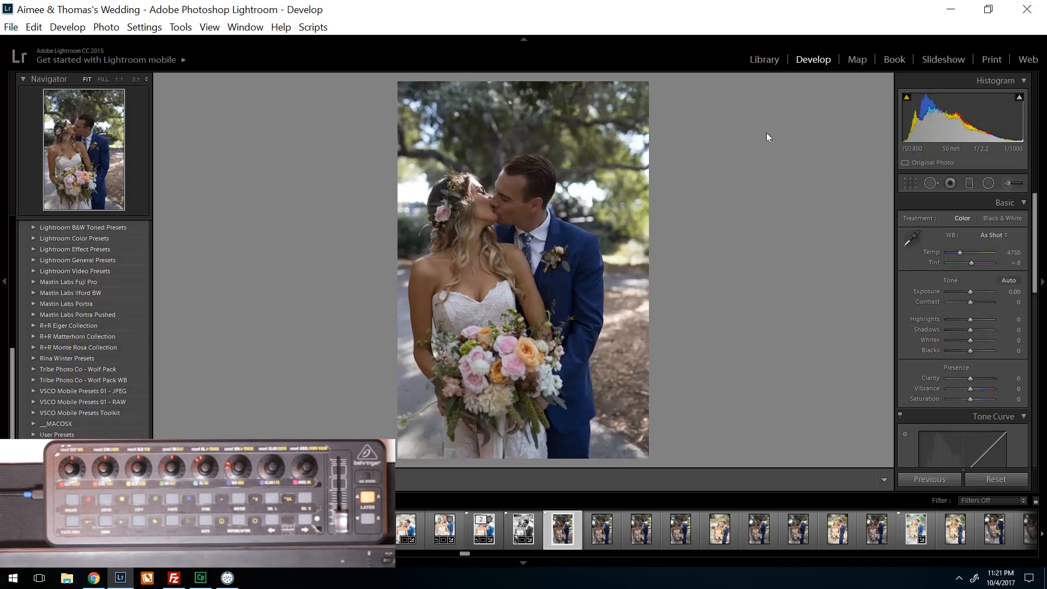
- Turn on auto advance and try the unflag and pick commands on successive photos
{"action": "key", "text": "Caps_Lock"}
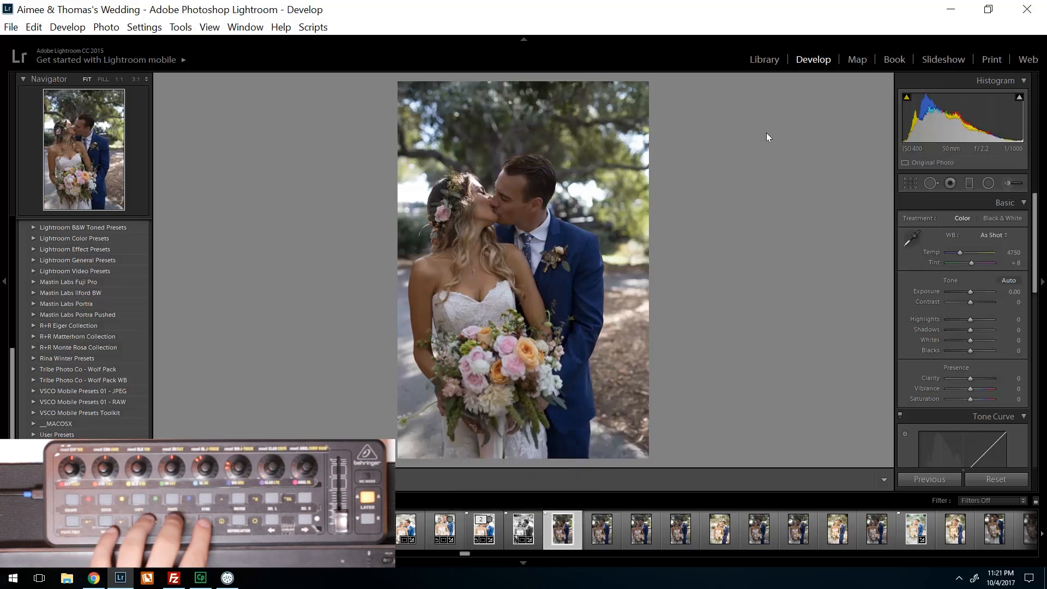
{"action": "key", "text": "u"}
{"action": "key", "text": "p"}
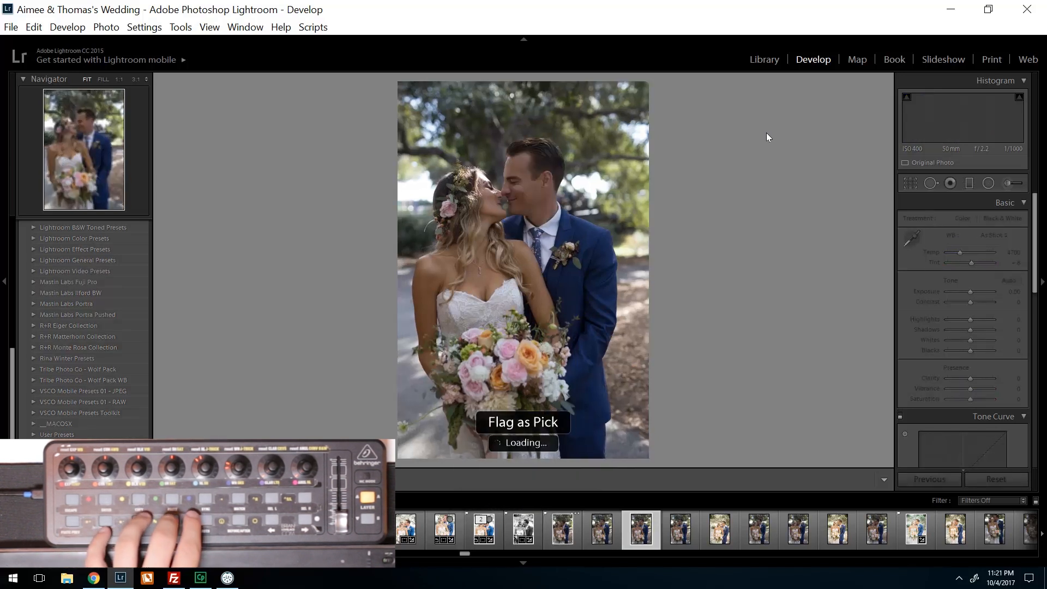
- Pick another photo in the filmstrip and remove the flags from a run of successive photos with auto advance
{"action": "left_click", "coordinate": [485, 526]}
{"action": "key", "text": "u"}
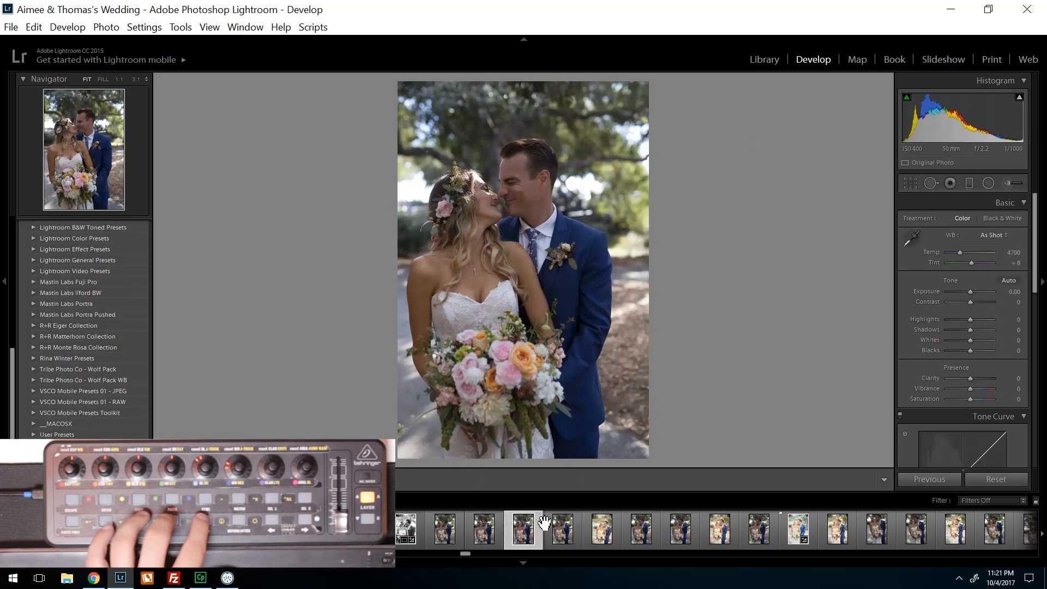
{"action": "key", "text": "u"}
{"action": "key", "text": "u"}
{"action": "key", "text": "u"}
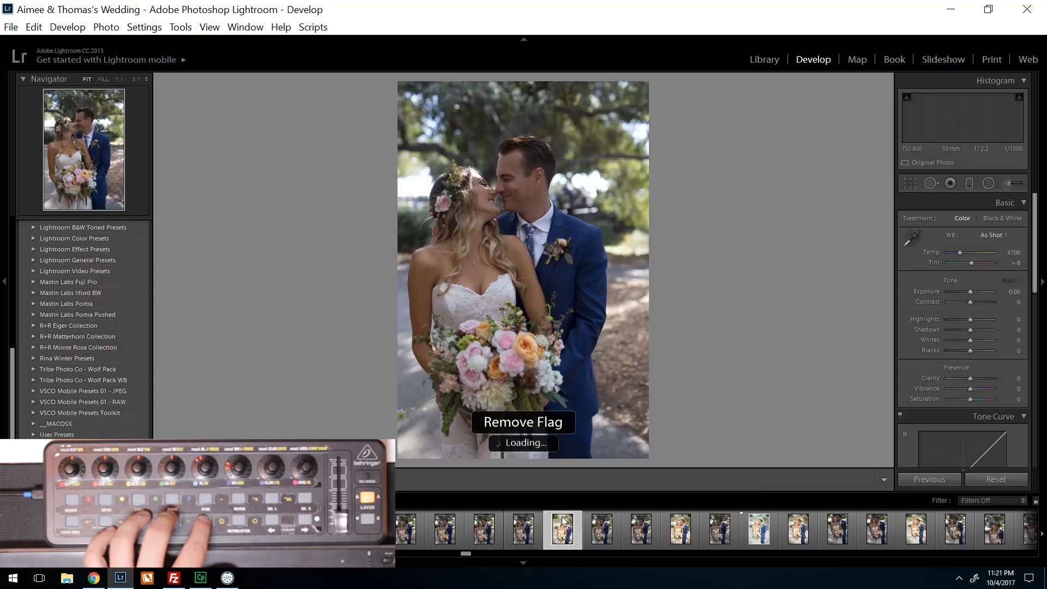
{"action": "key", "text": "u"}
{"action": "key", "text": "u"}
{"action": "key", "text": "u"}
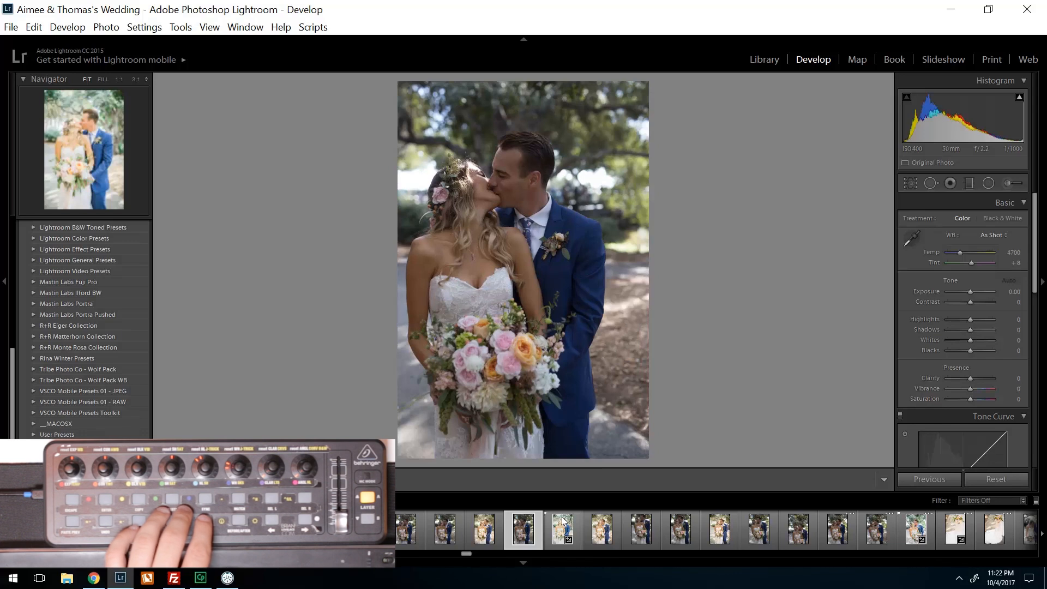
- Open the MIDI2LR options and limit the exposure range to between -3 and 3
{"action": "left_click", "coordinate": [12, 28]}
{"action": "mouse_move", "coordinate": [165, 311]}
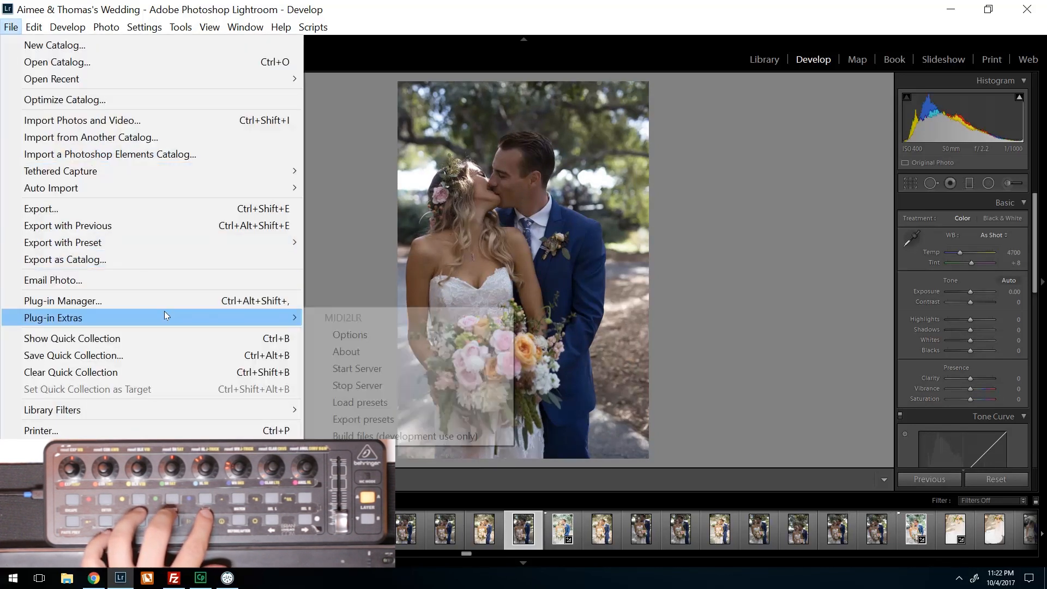
{"action": "left_click", "coordinate": [370, 341]}
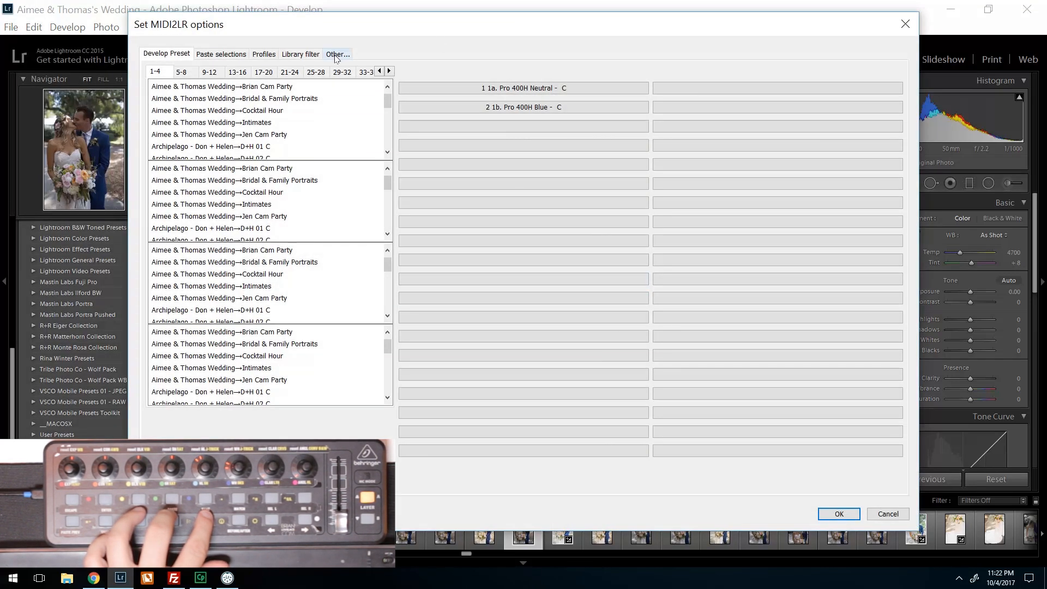
{"action": "left_click", "coordinate": [335, 56]}
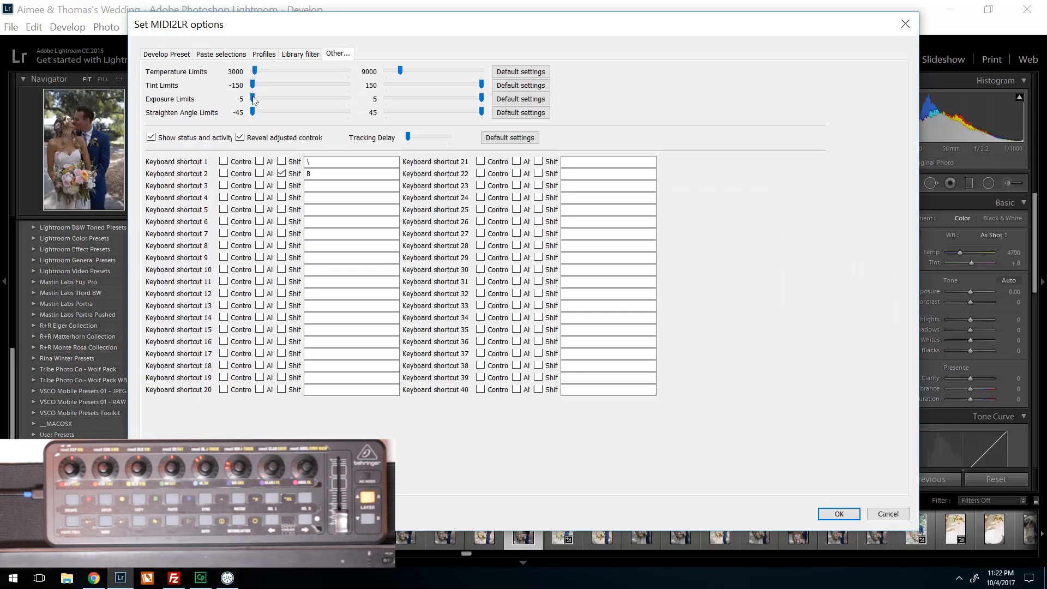
{"action": "mouse_move", "coordinate": [258, 100]}
{"action": "left_mouse_down"}
{"action": "mouse_move", "coordinate": [287, 99]}
{"action": "mouse_move", "coordinate": [274, 95]}
{"action": "left_mouse_up"}
{"action": "left_click_drag", "start_coordinate": [482, 98], "coordinate": [458, 102]}
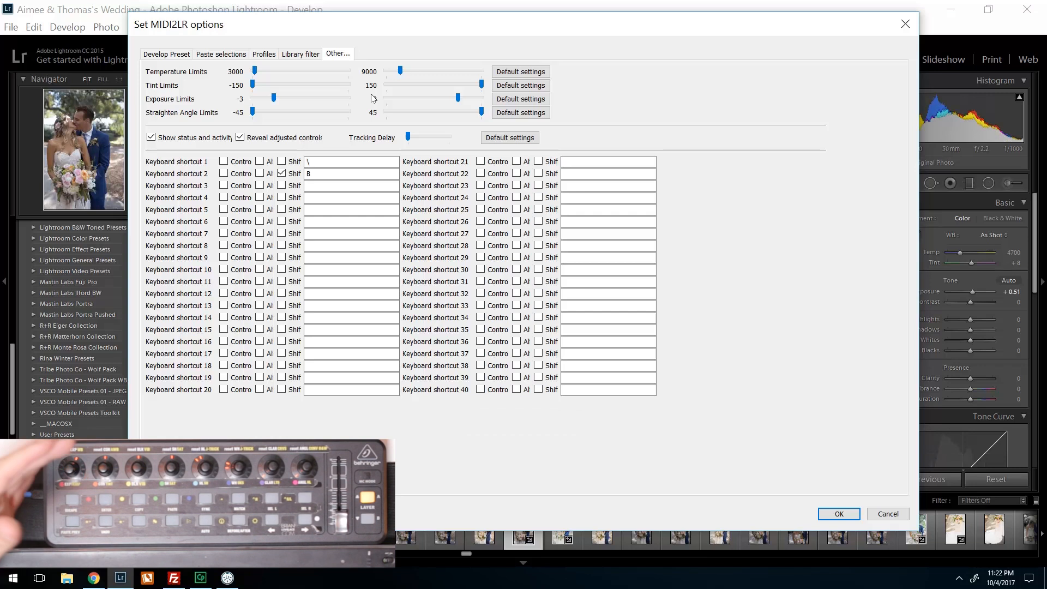
- Set the temperature limits to a minimum of 3097 and a maximum of 11874
{"action": "left_click_drag", "start_coordinate": [255, 72], "coordinate": [256, 72]}
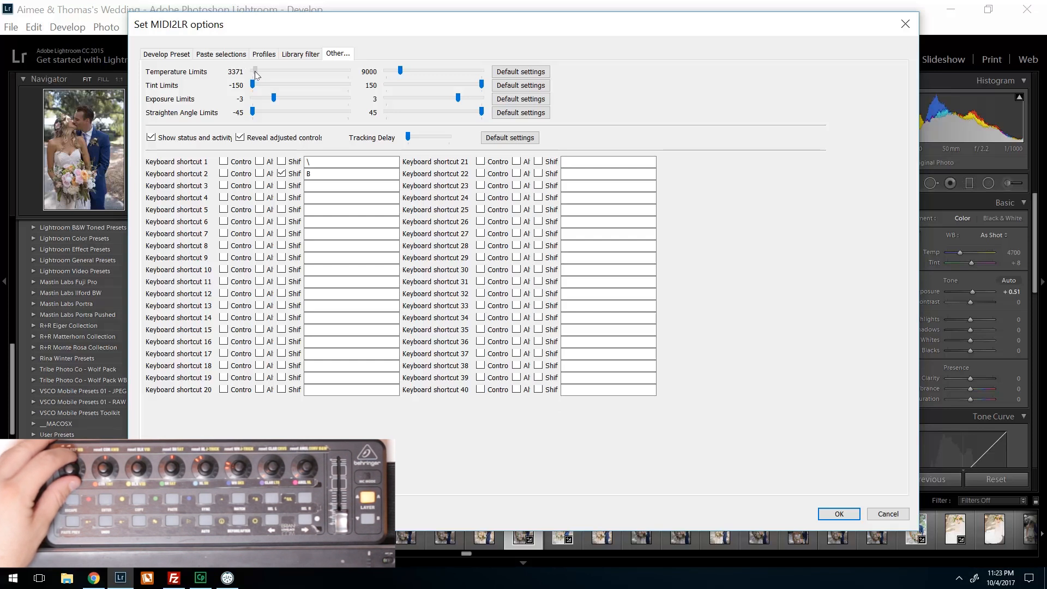
{"action": "left_click_drag", "start_coordinate": [254, 71], "coordinate": [253, 72]}
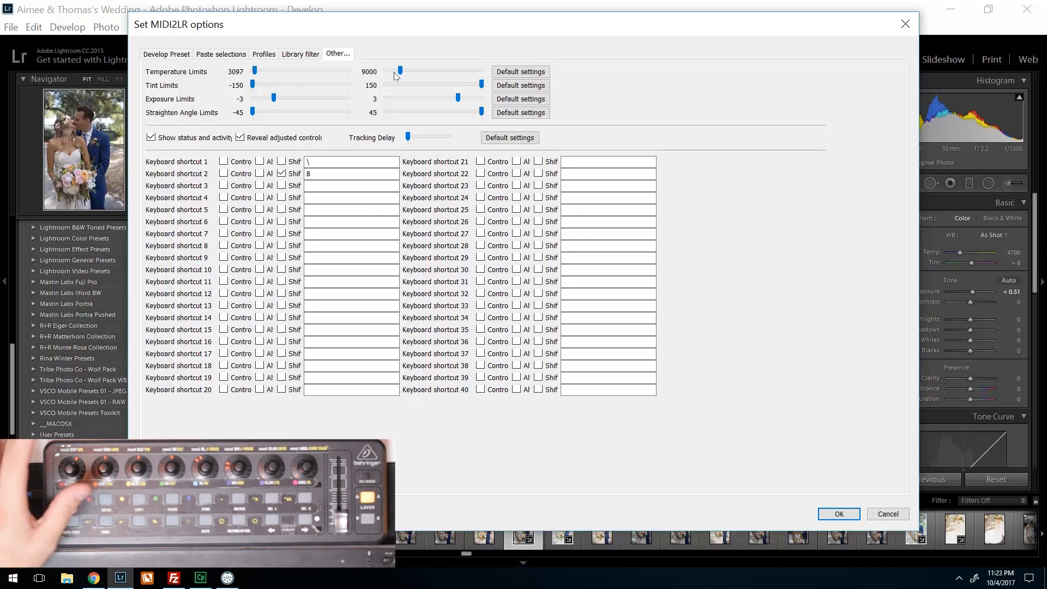
{"action": "left_click_drag", "start_coordinate": [401, 72], "coordinate": [405, 72]}
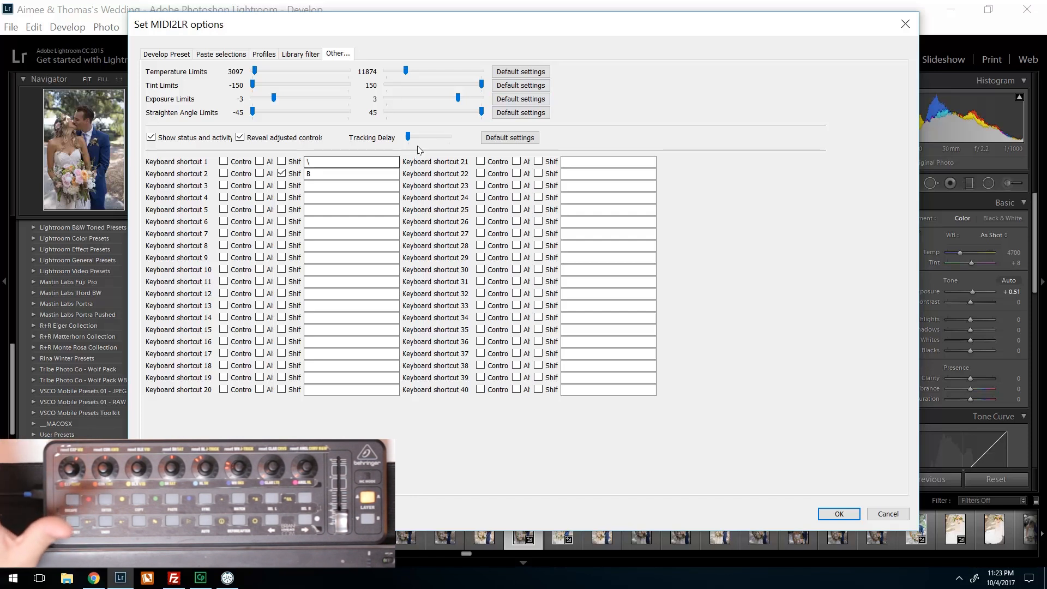
- Narrow the tint limits at both the minimum and maximum ends and accept the MIDI2LR options
{"action": "mouse_move", "coordinate": [483, 111]}
{"action": "left_mouse_down"}
{"action": "mouse_move", "coordinate": [434, 108]}
{"action": "mouse_move", "coordinate": [506, 103]}
{"action": "mouse_move", "coordinate": [493, 105]}
{"action": "left_mouse_up"}
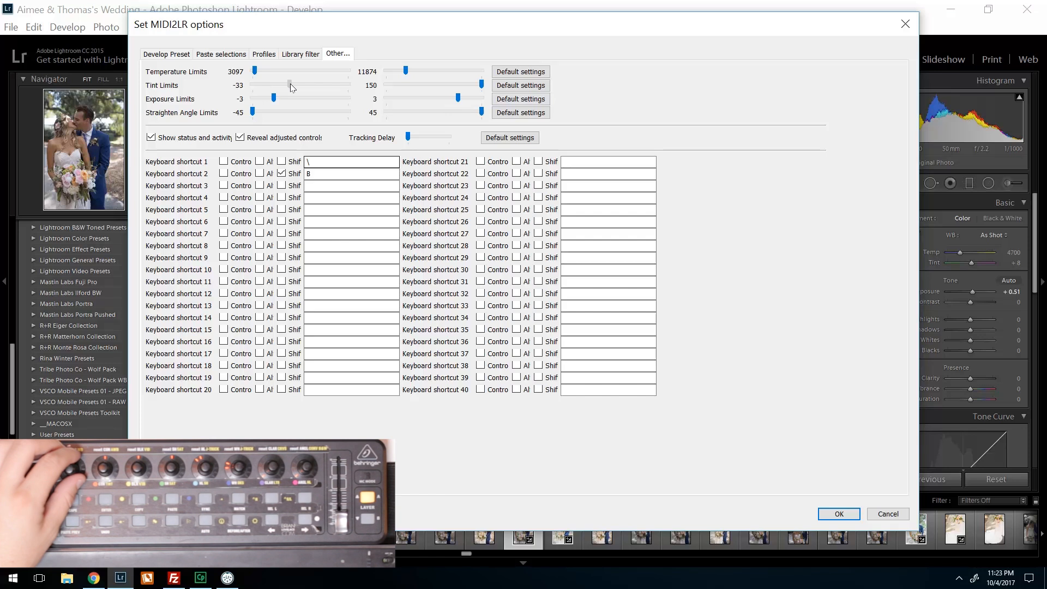
{"action": "left_click_drag", "start_coordinate": [291, 83], "coordinate": [298, 87]}
{"action": "left_click_drag", "start_coordinate": [463, 85], "coordinate": [450, 86]}
{"action": "left_click", "coordinate": [838, 514]}
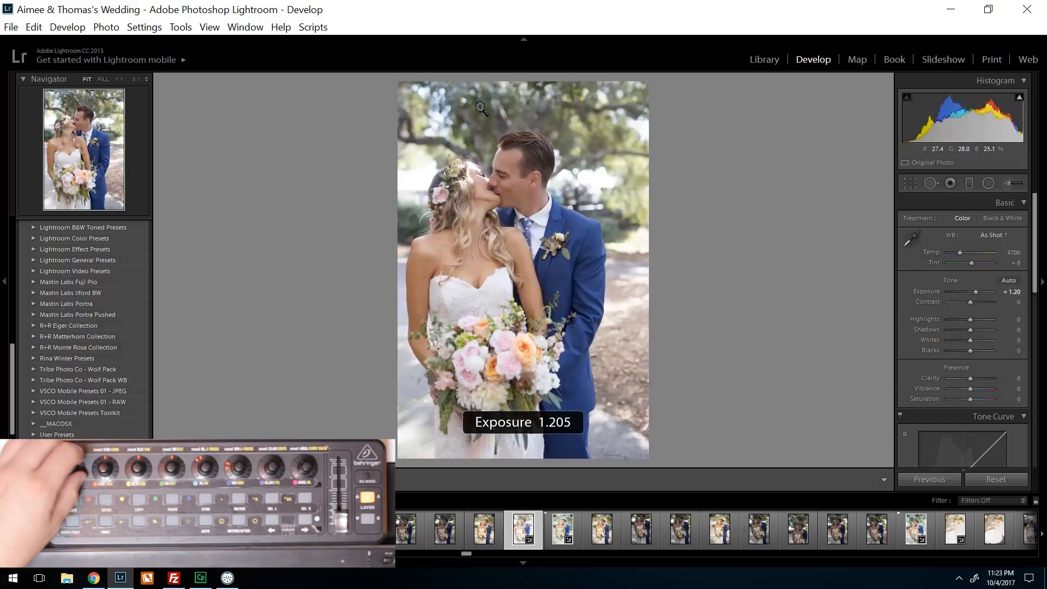
- Switch to MIDI2LR and map controller CC 1 to Temperature and CC 2 to Tint
{"action": "left_click", "coordinate": [227, 578]}
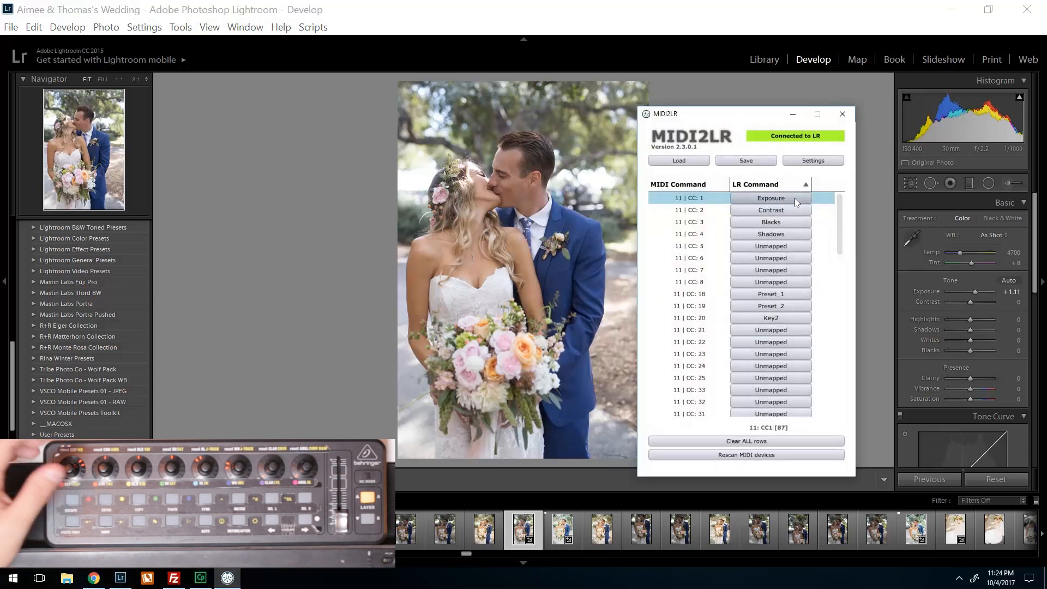
{"action": "left_click", "coordinate": [770, 202]}
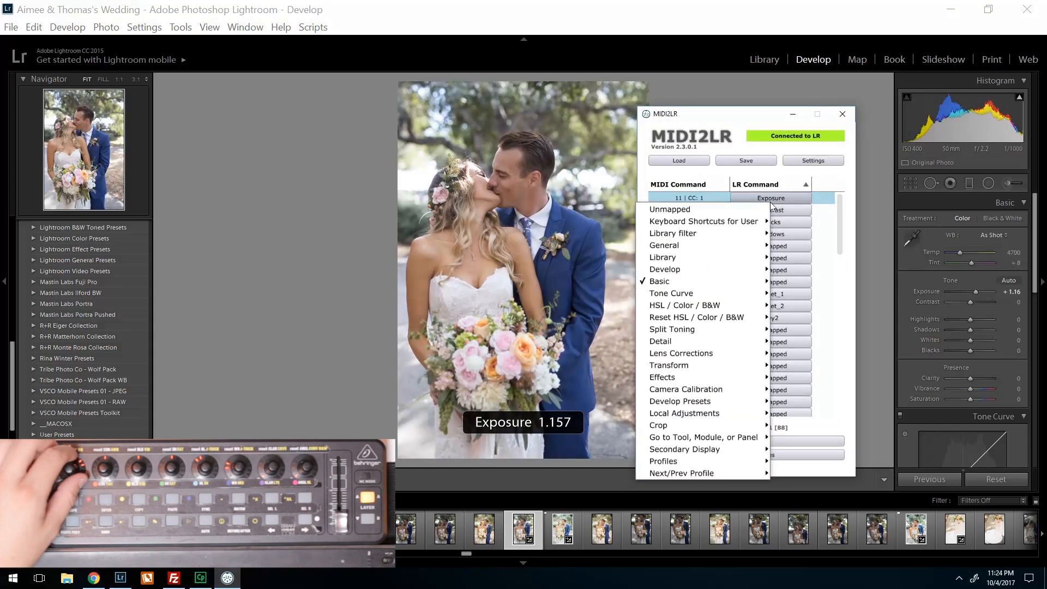
{"action": "mouse_move", "coordinate": [670, 286]}
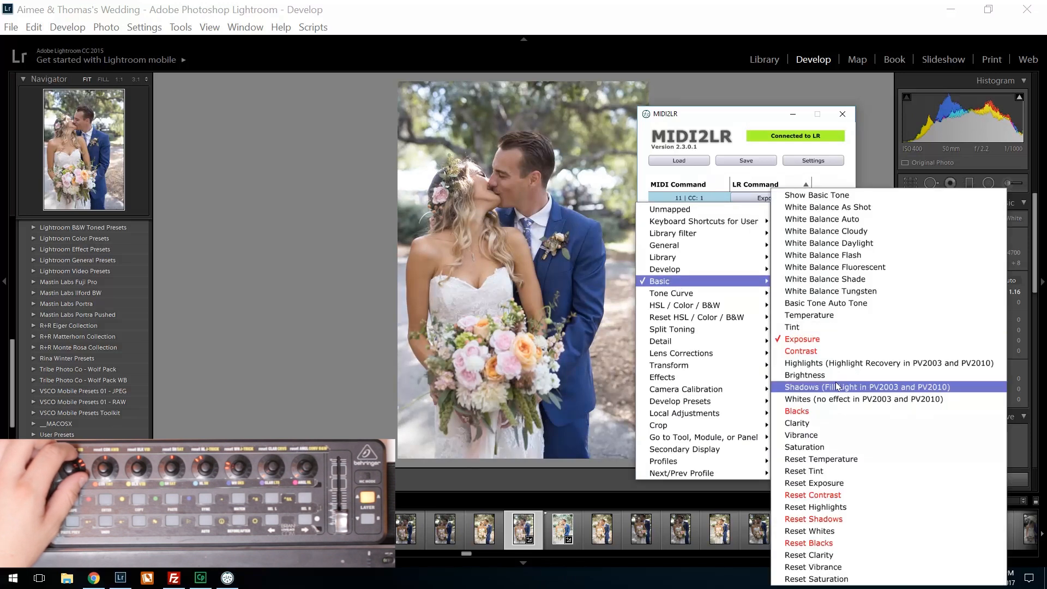
{"action": "left_click", "coordinate": [827, 316]}
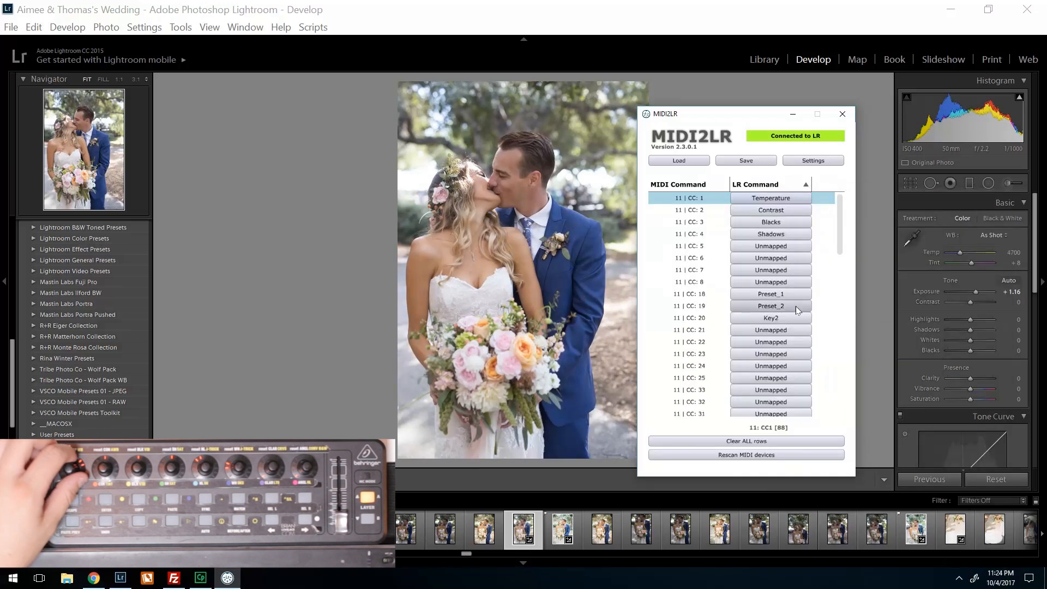
{"action": "left_click", "coordinate": [778, 211]}
{"action": "mouse_move", "coordinate": [708, 290]}
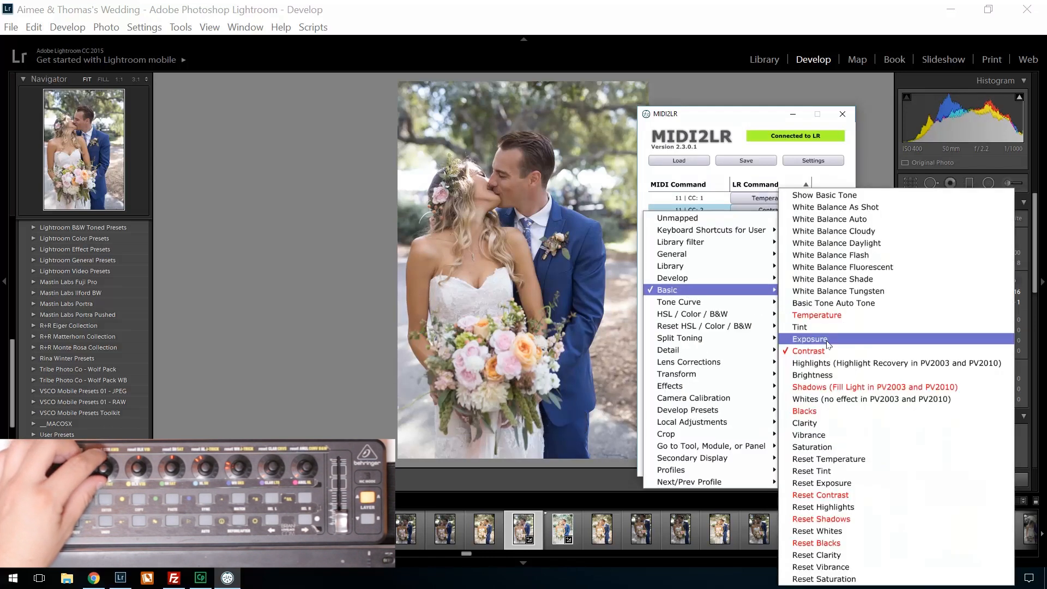
{"action": "left_click", "coordinate": [805, 326]}
- Save the profile with the white balance mappings over MIDI2LR MAPPING TUTORIAL.xml and minimize the MIDI2LR window
{"action": "left_click", "coordinate": [746, 160]}
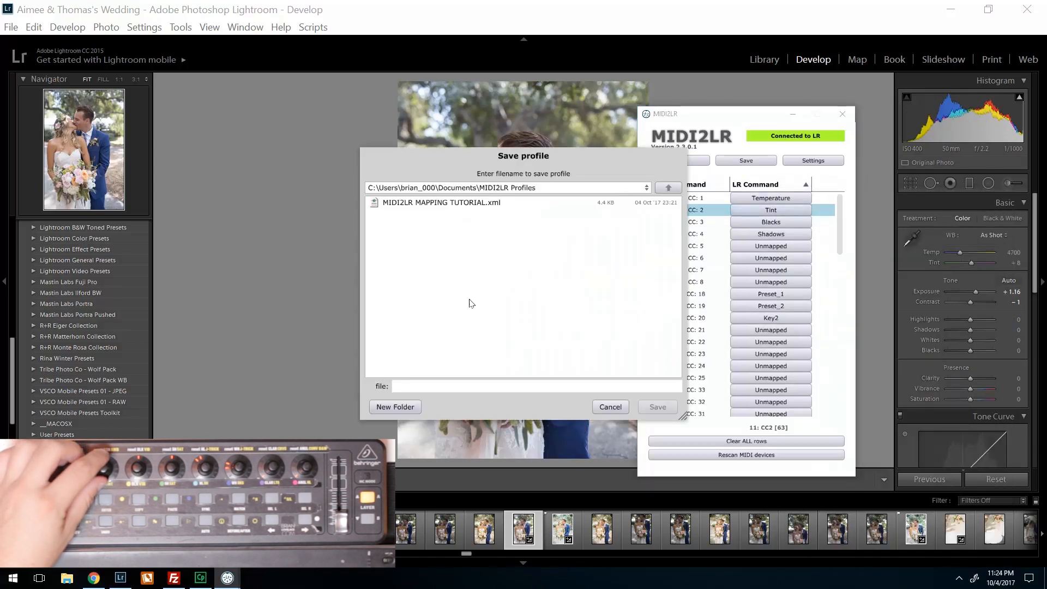
{"action": "double_click", "coordinate": [490, 204]}
{"action": "left_click", "coordinate": [498, 320]}
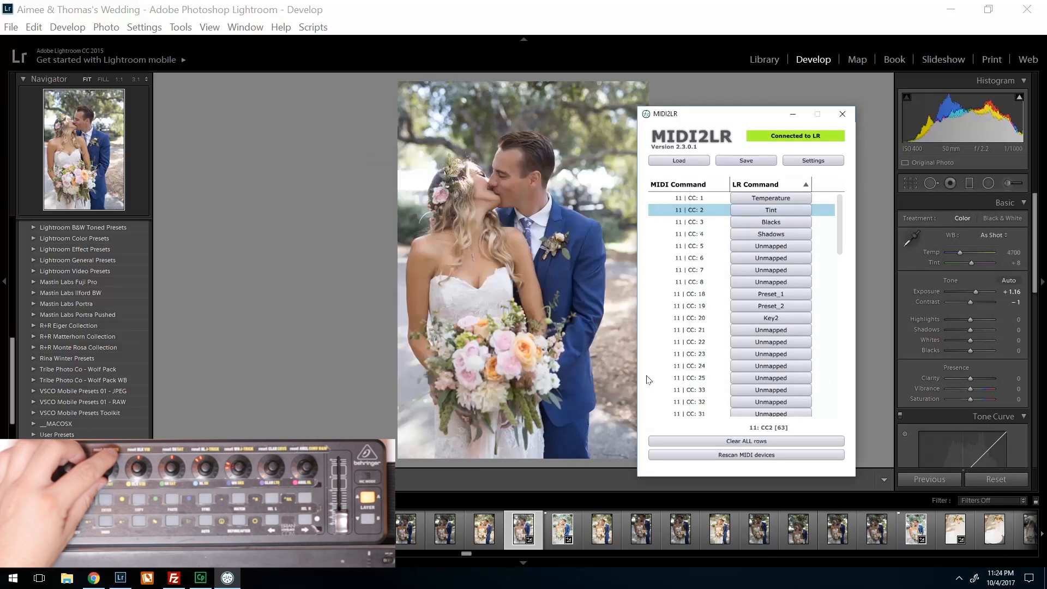
{"action": "left_click", "coordinate": [792, 113]}
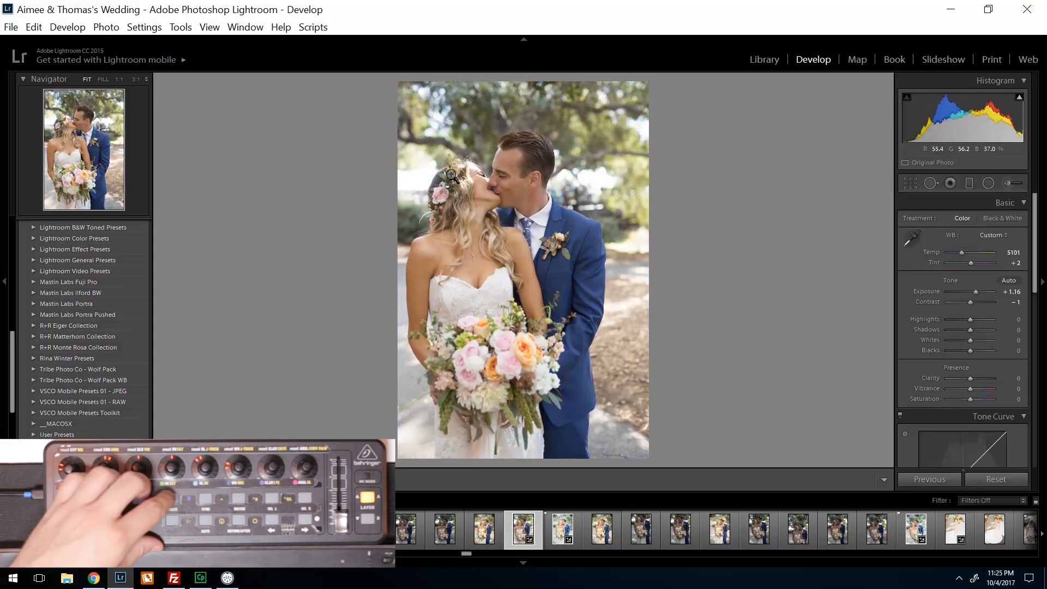
- Assign Flagged as library filter 1 in the MIDI2LR options and accept them
{"action": "left_click", "coordinate": [11, 27]}
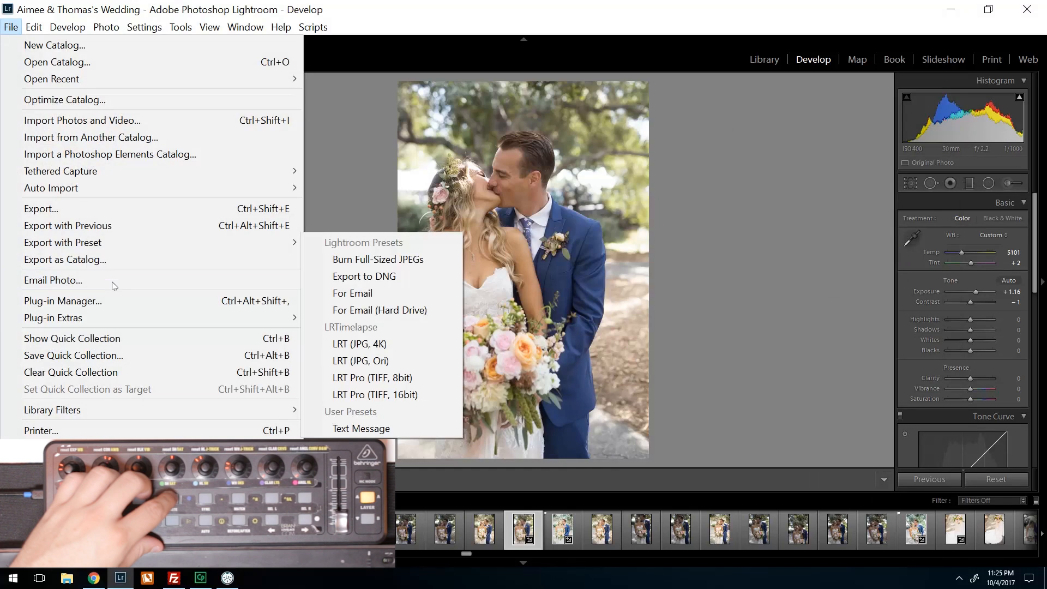
{"action": "mouse_move", "coordinate": [98, 318]}
{"action": "left_click", "coordinate": [357, 335]}
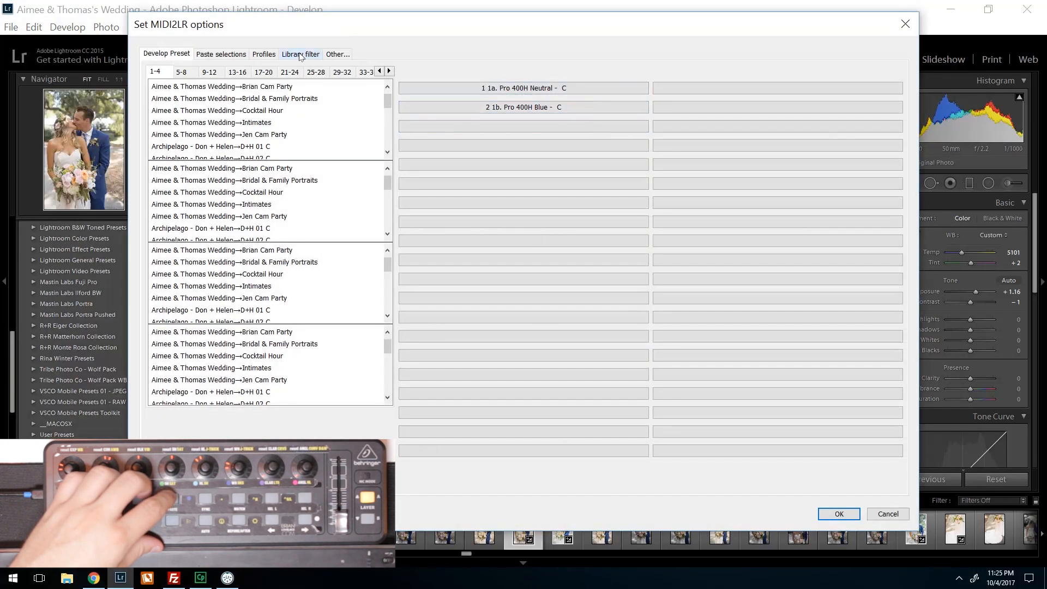
{"action": "left_click", "coordinate": [296, 55]}
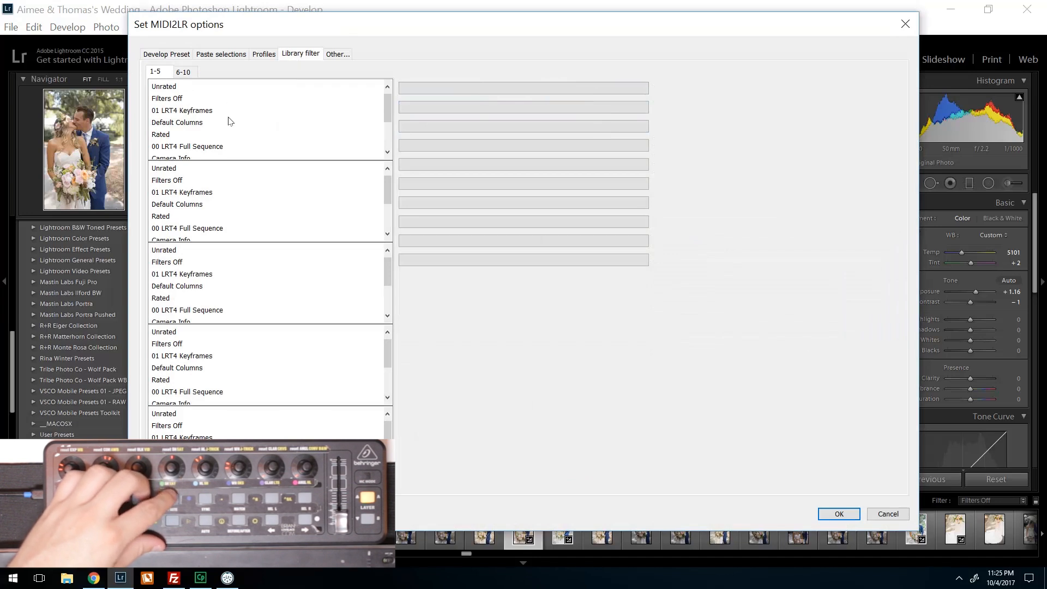
{"action": "scroll", "coordinate": [388, 113], "scroll_direction": "down", "scroll_amount": 2}
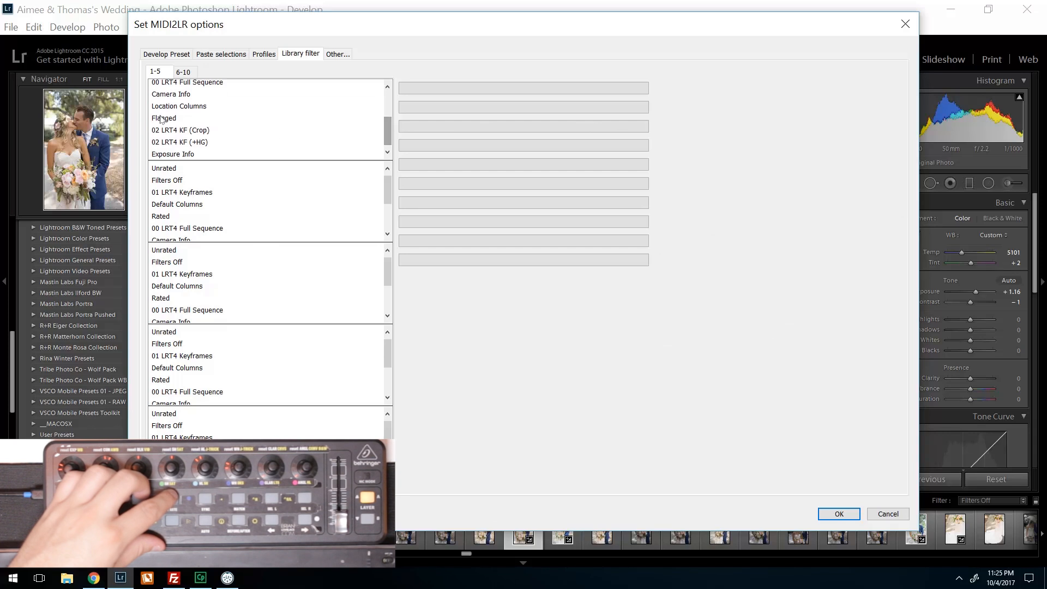
{"action": "left_click", "coordinate": [160, 119]}
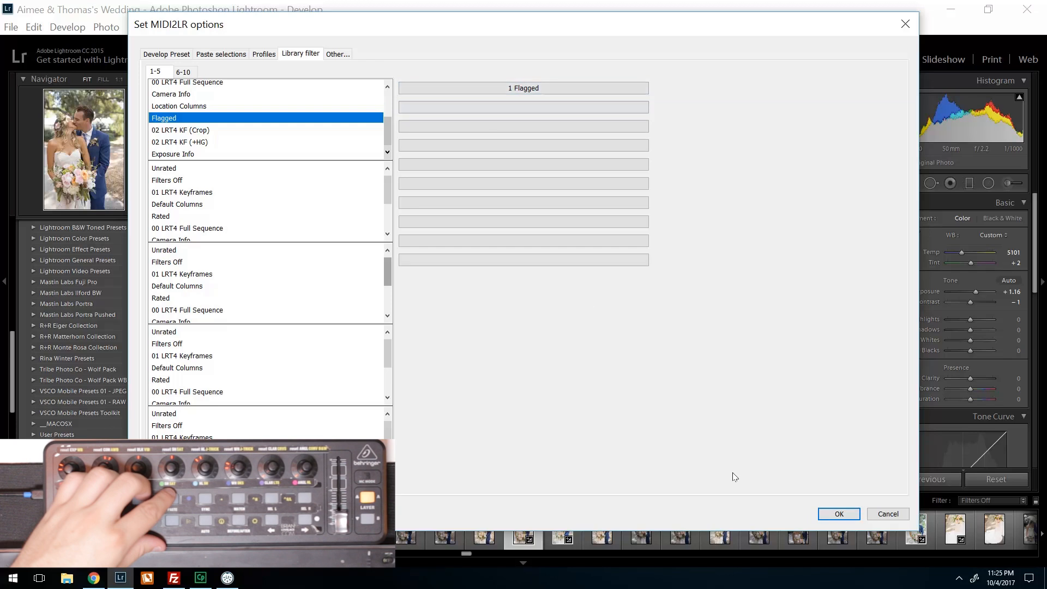
{"action": "left_click", "coordinate": [839, 514]}
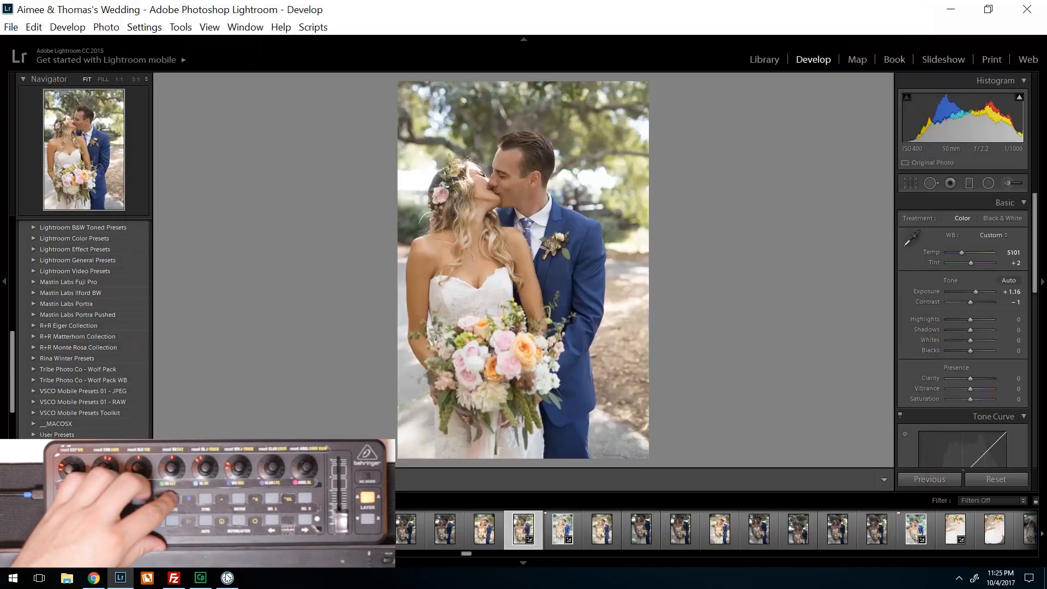
- Switch to MIDI2LR and map controller CC 21 to library filter 1
{"action": "left_click", "coordinate": [227, 578]}
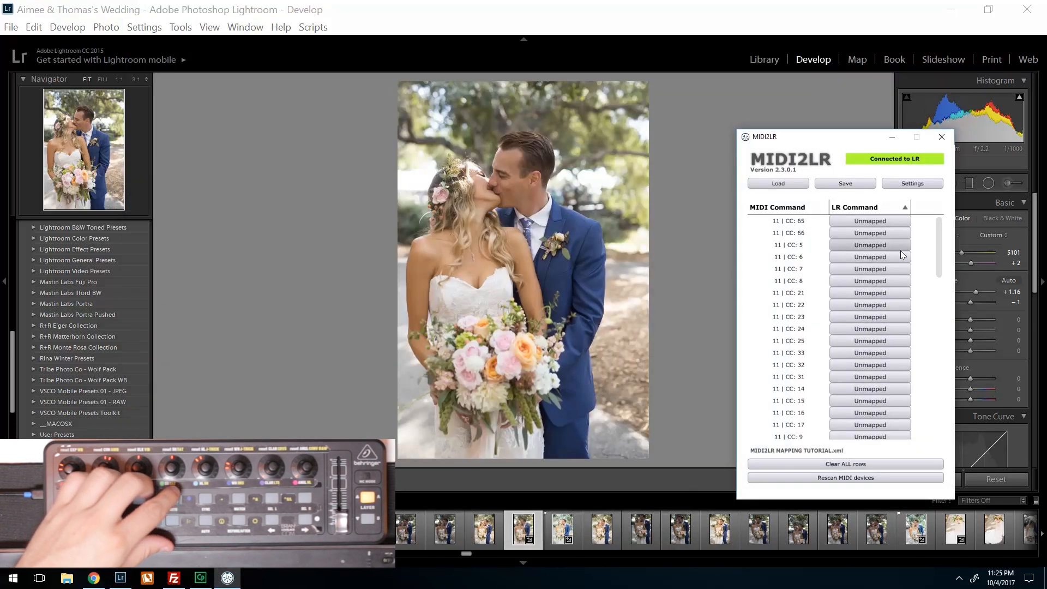
{"action": "left_click", "coordinate": [879, 296]}
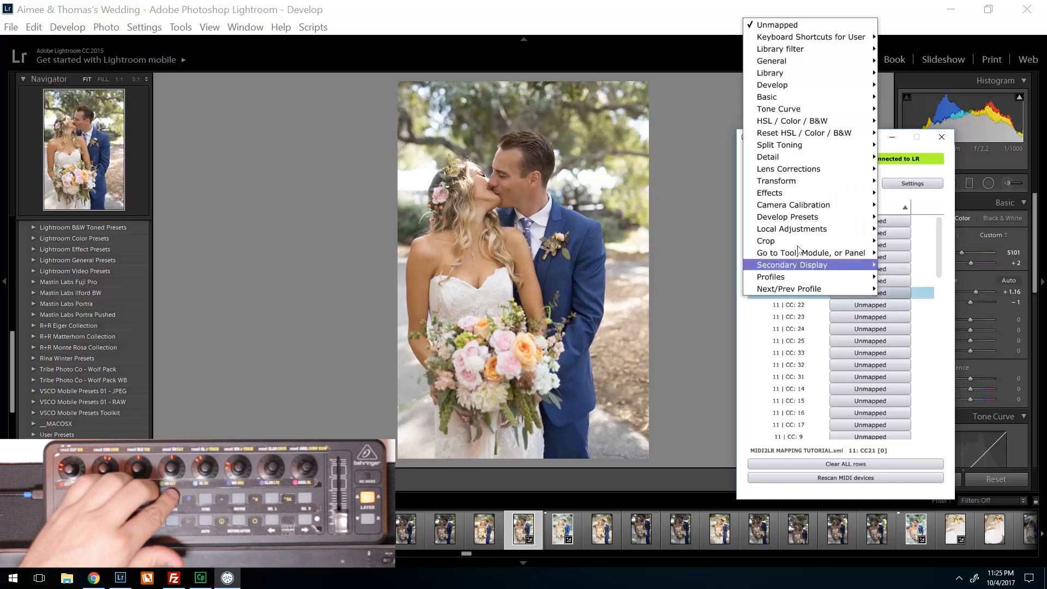
{"action": "mouse_move", "coordinate": [839, 101]}
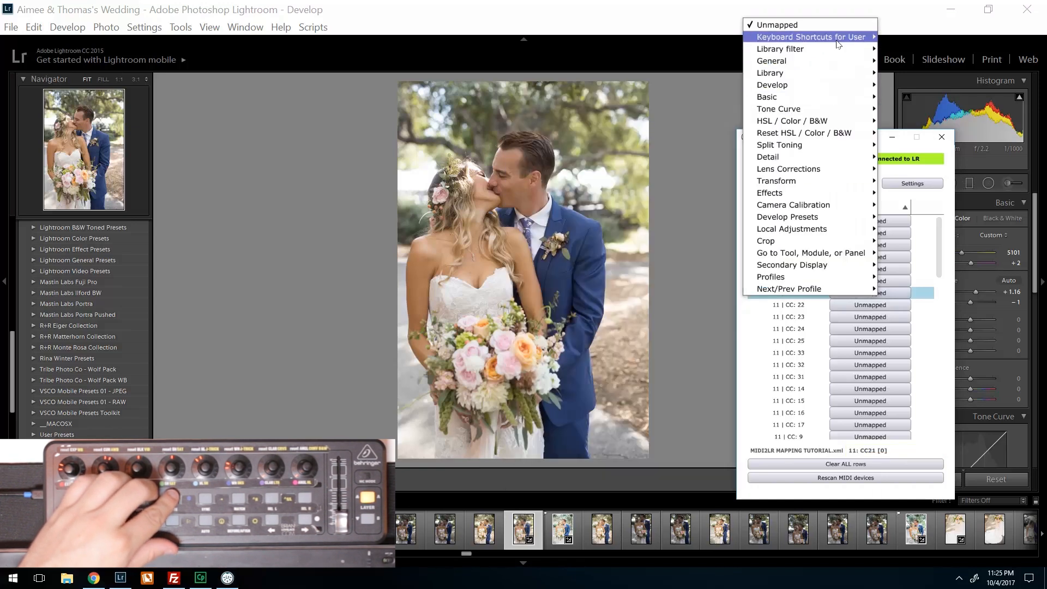
{"action": "mouse_move", "coordinate": [831, 54]}
{"action": "left_click", "coordinate": [920, 51]}
- Save the profile with the library filter mapping over MIDI2LR MAPPING TUTORIAL.xml
{"action": "left_click", "coordinate": [845, 183]}
{"action": "double_click", "coordinate": [455, 203]}
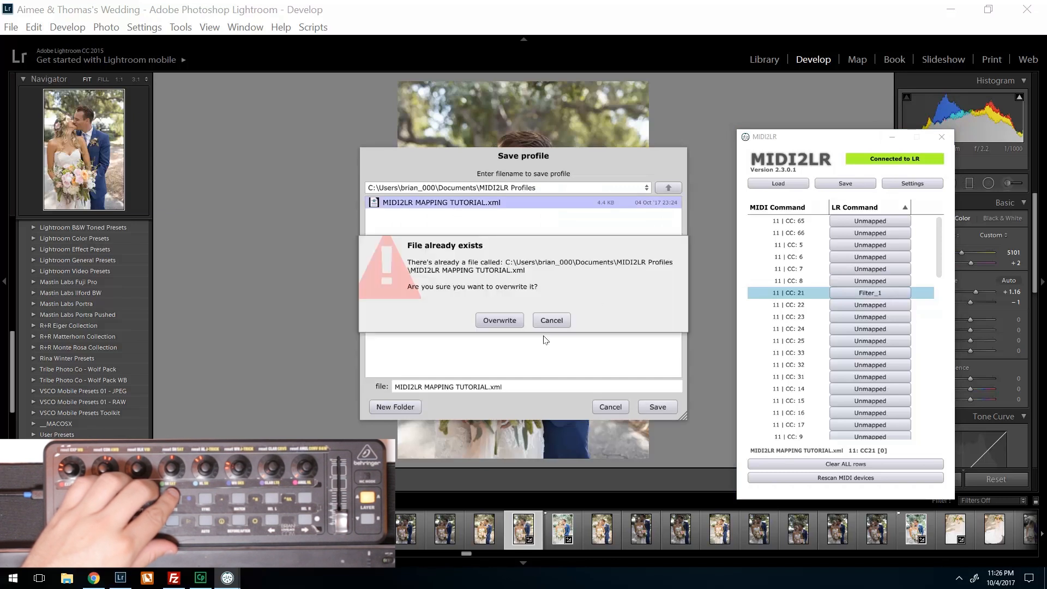
{"action": "left_click", "coordinate": [507, 321]}
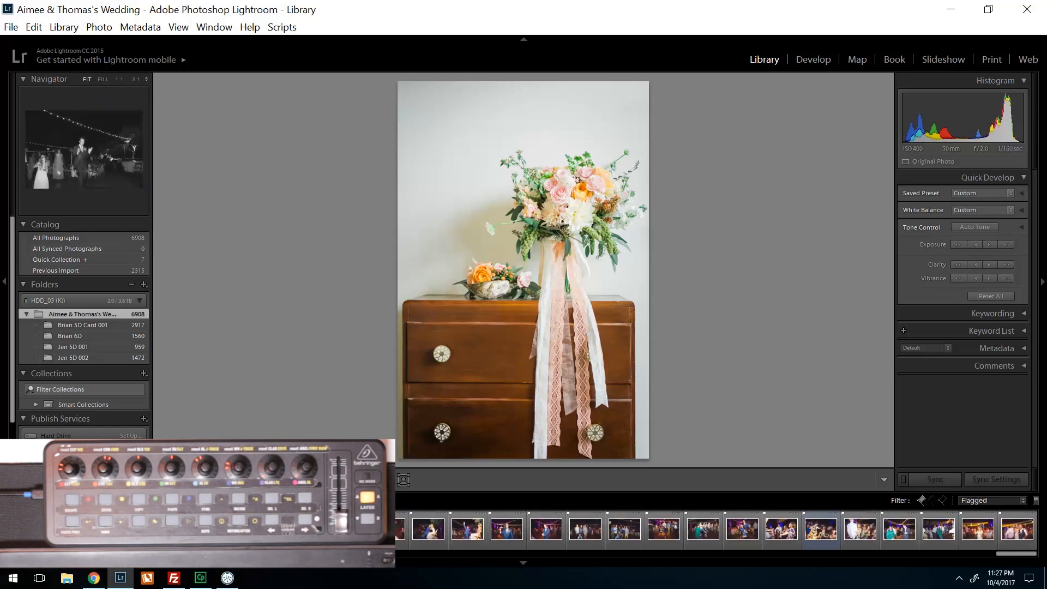
- Select all the flagged photos and look at their export command and the list of available filter presets
{"action": "key", "text": "ctrl+a"}
{"action": "right_click", "coordinate": [529, 525]}
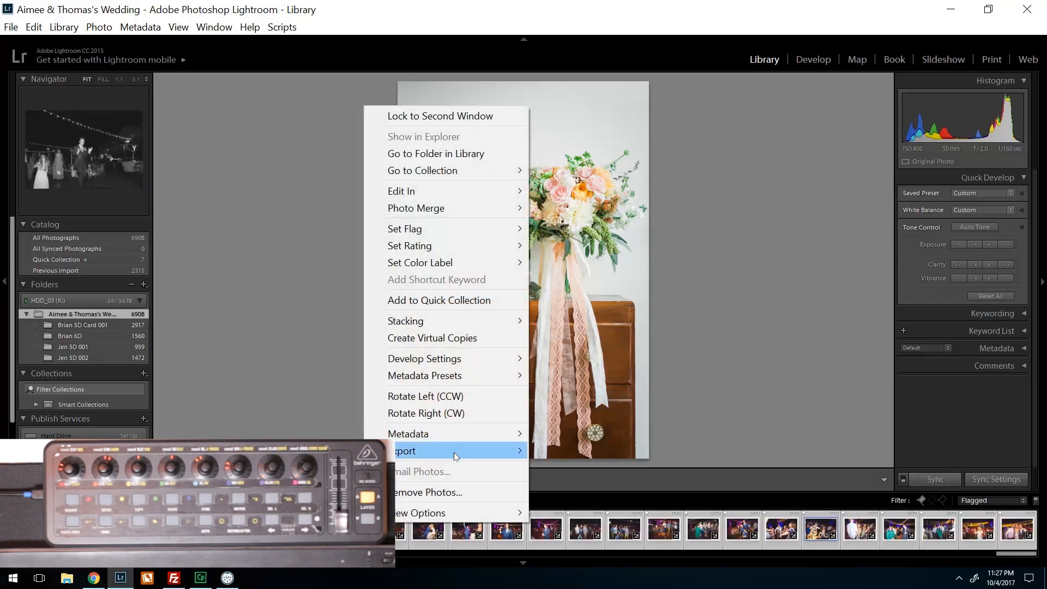
{"action": "left_click", "coordinate": [703, 350]}
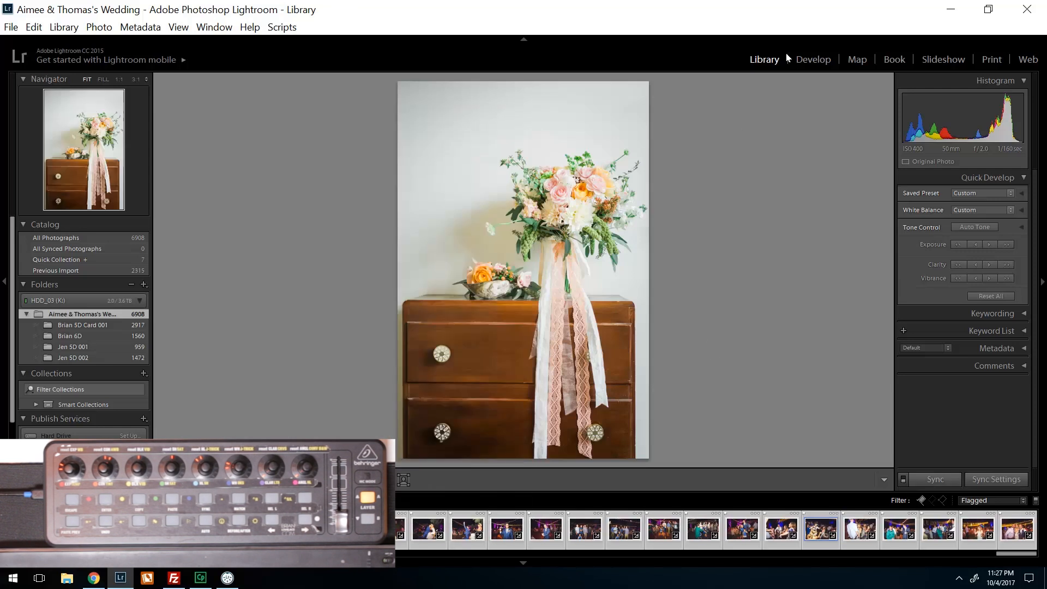
{"action": "left_click", "coordinate": [1006, 497]}
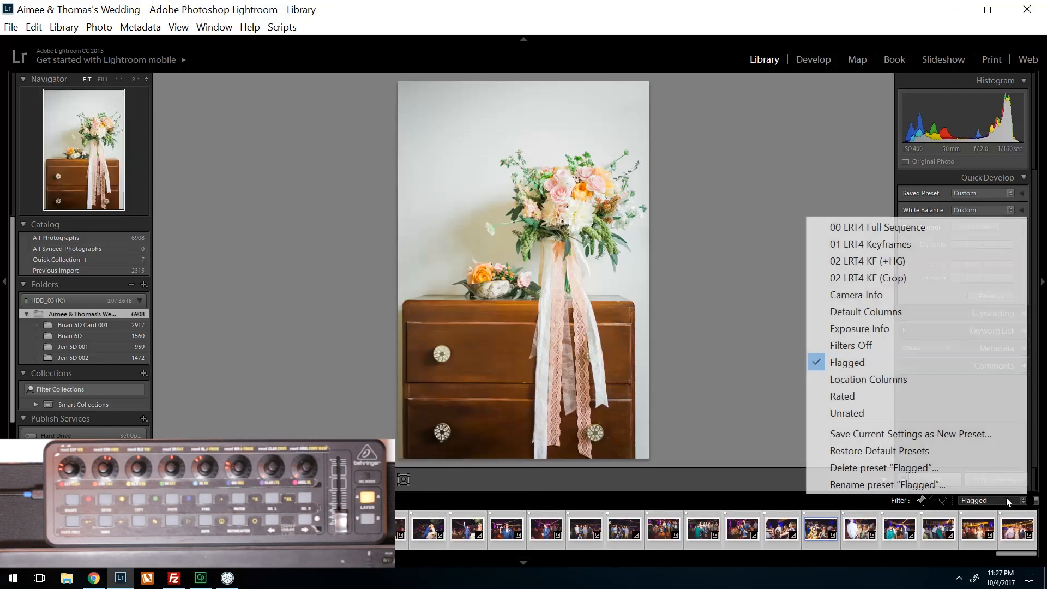
{"action": "left_click", "coordinate": [724, 319]}
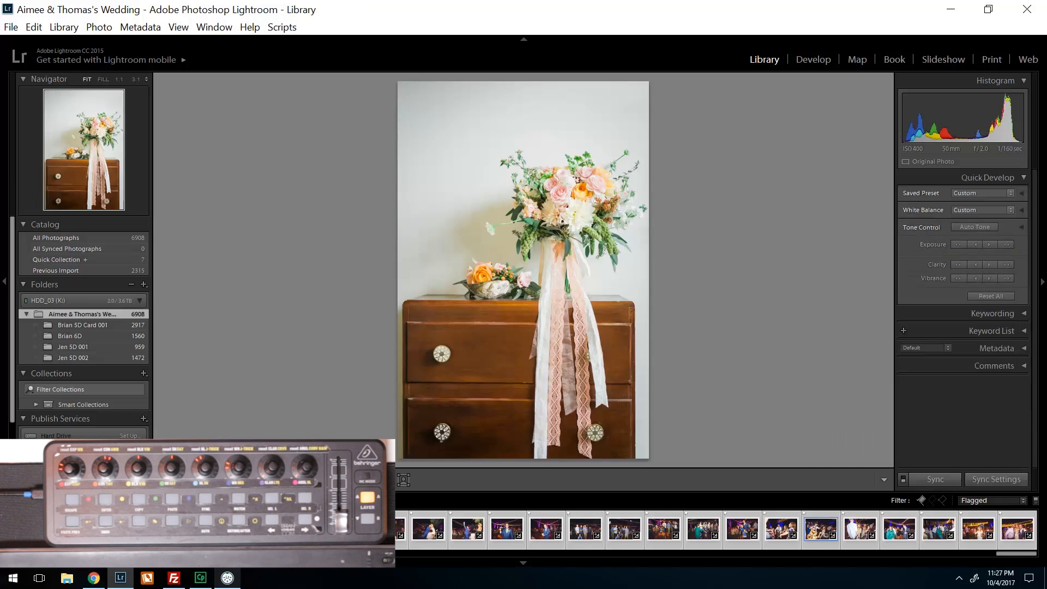
- Close MIDI2LR and relaunch it from Lightroom with the plug-in's Start Server command, checking that the profile's mapped commands are loaded
{"action": "left_click", "coordinate": [227, 577]}
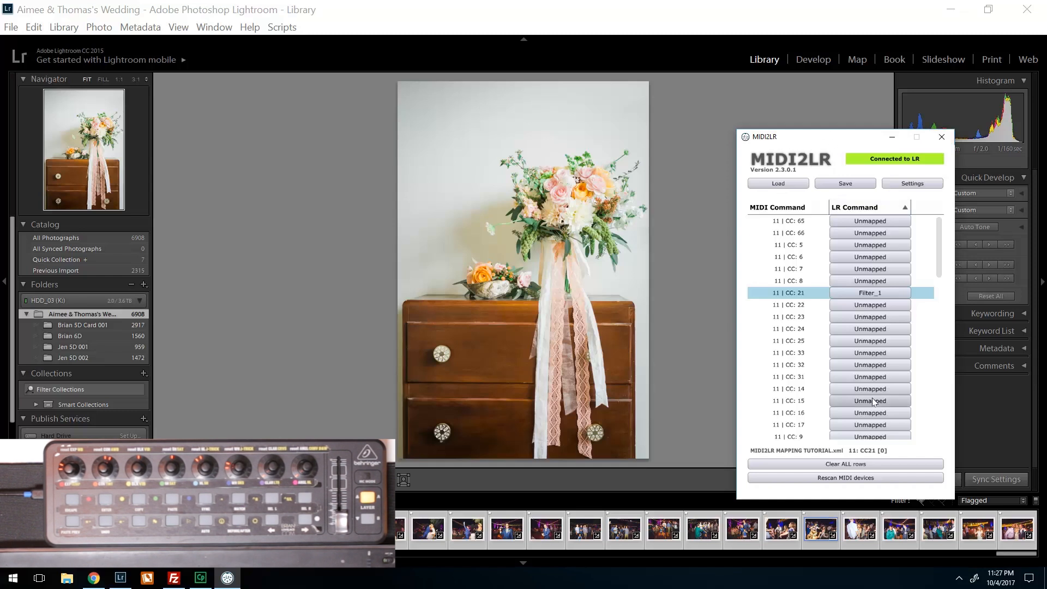
{"action": "left_click", "coordinate": [941, 138]}
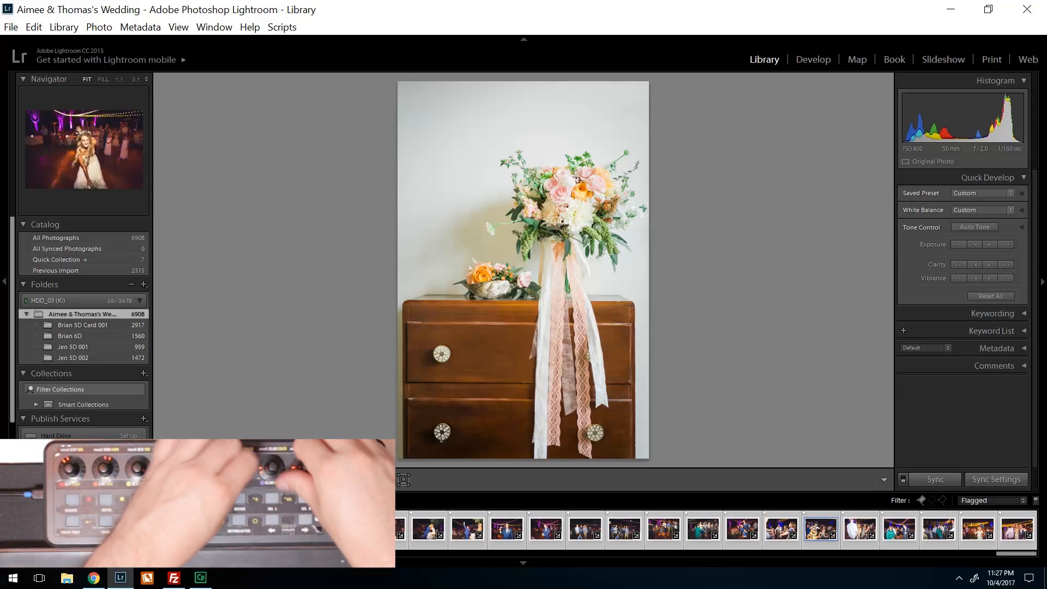
{"action": "left_click", "coordinate": [17, 27]}
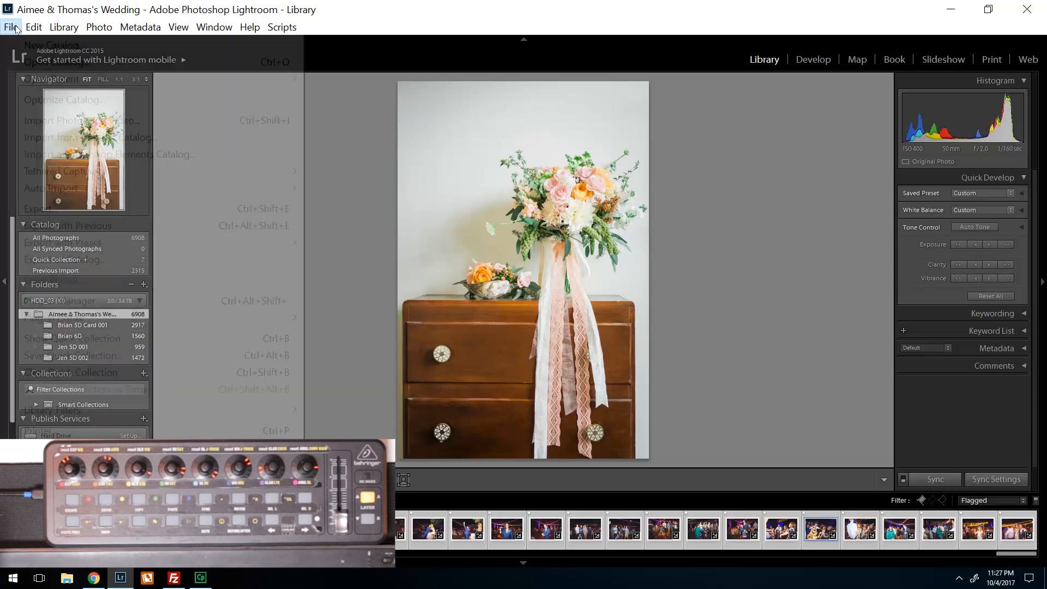
{"action": "mouse_move", "coordinate": [116, 319]}
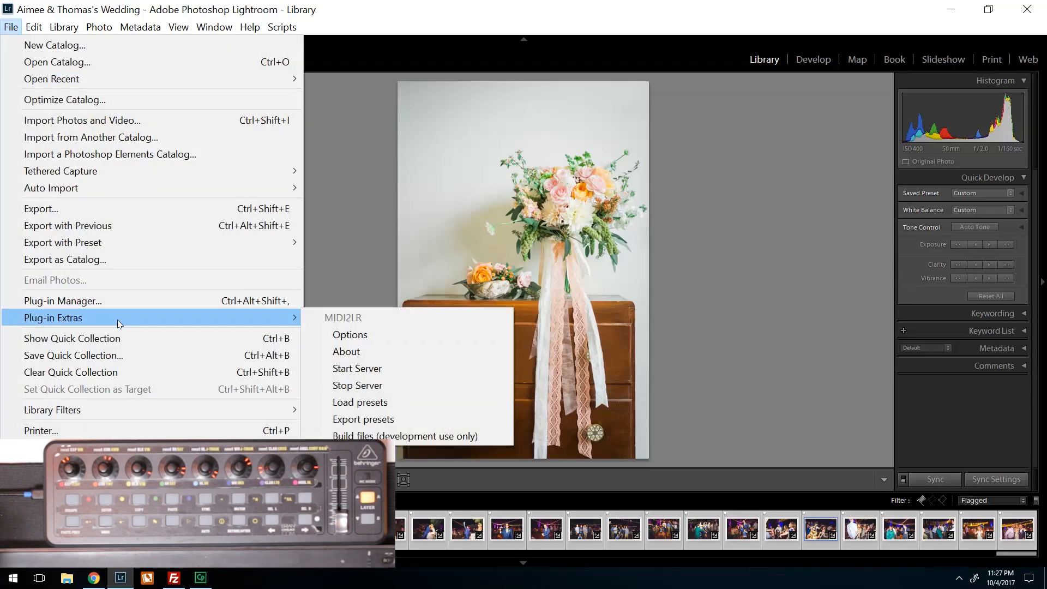
{"action": "left_click", "coordinate": [334, 369]}
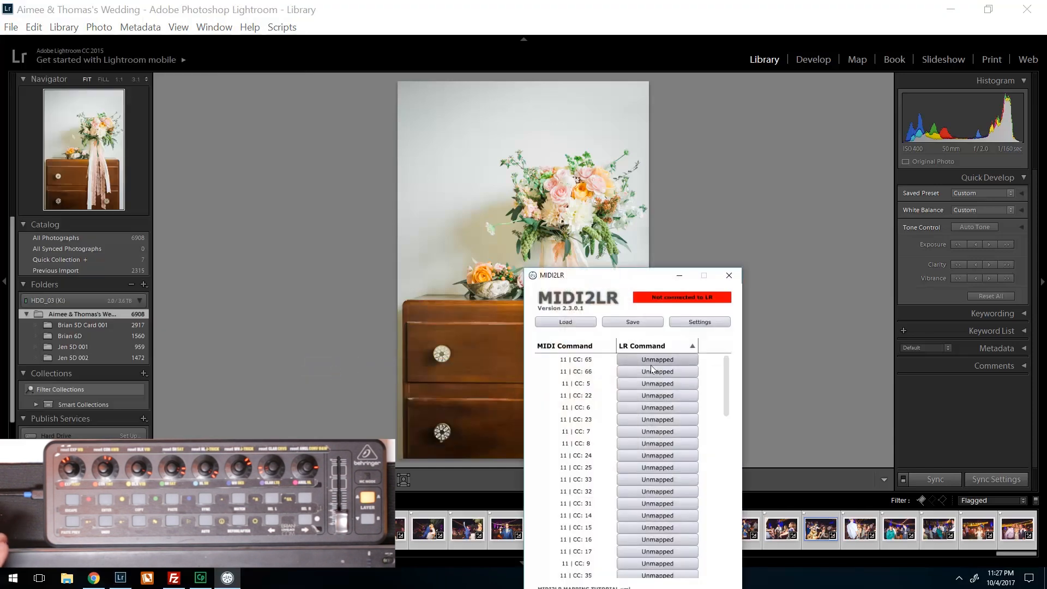
{"action": "scroll", "coordinate": [629, 464], "scroll_direction": "up", "scroll_amount": 10}
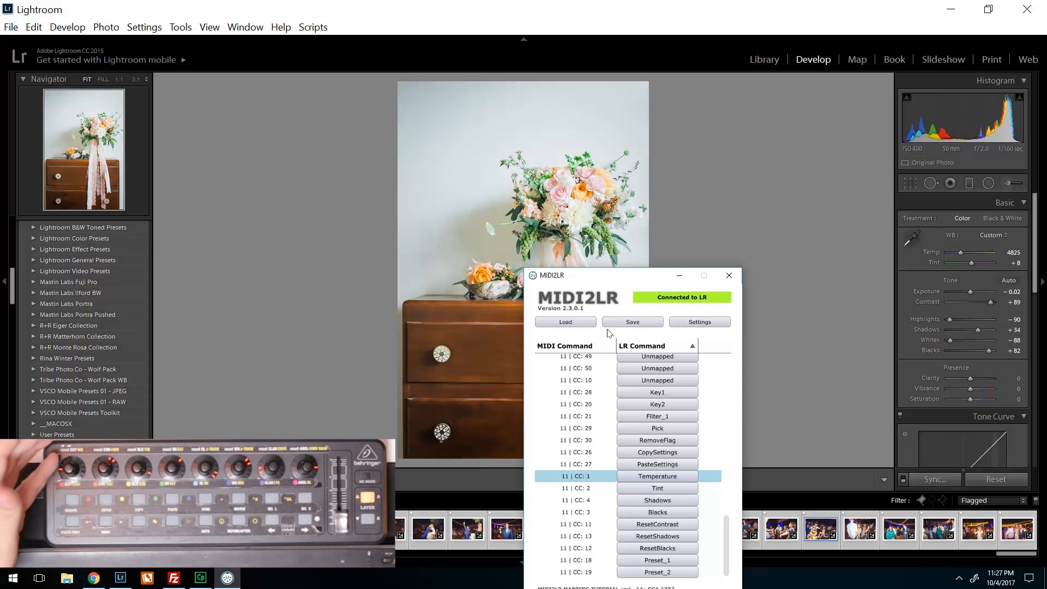
- Look at the stored profile in MIDI2LR's save dialog, leave without saving and minimize the MIDI2LR window
{"action": "left_click", "coordinate": [626, 321]}
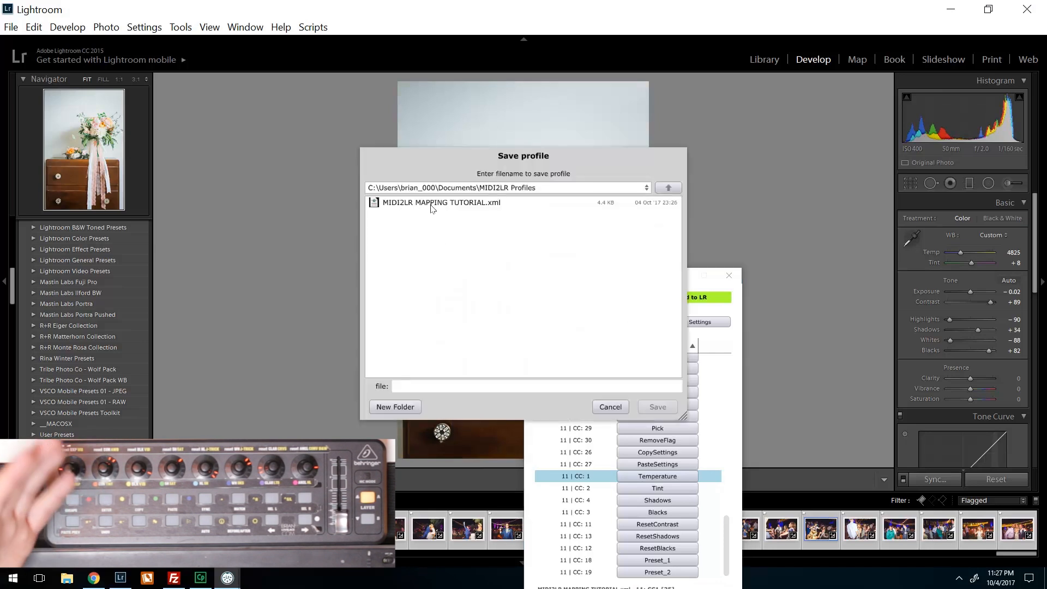
{"action": "left_click", "coordinate": [610, 407]}
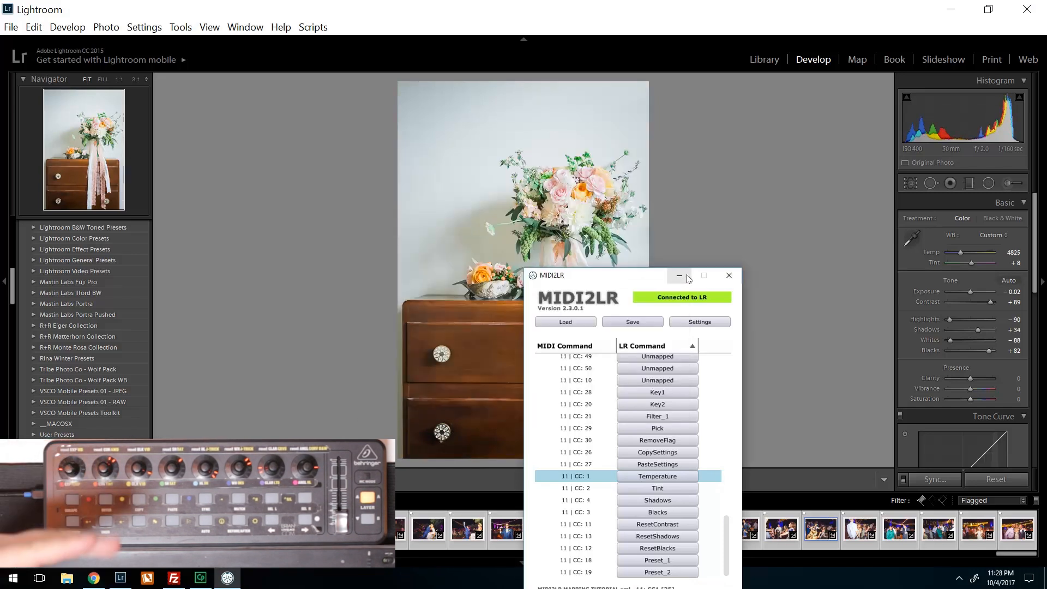
{"action": "left_click", "coordinate": [681, 276]}
- View the develop presets assigned in the MIDI2LR options and close the dialog without changes
{"action": "left_click", "coordinate": [11, 26]}
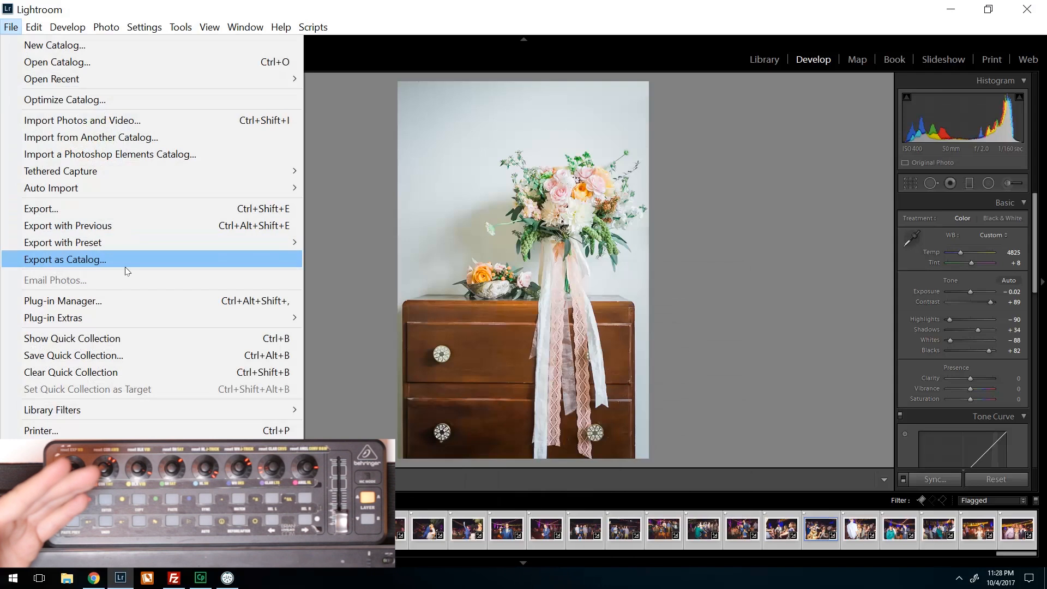
{"action": "mouse_move", "coordinate": [150, 320]}
{"action": "left_click", "coordinate": [351, 334]}
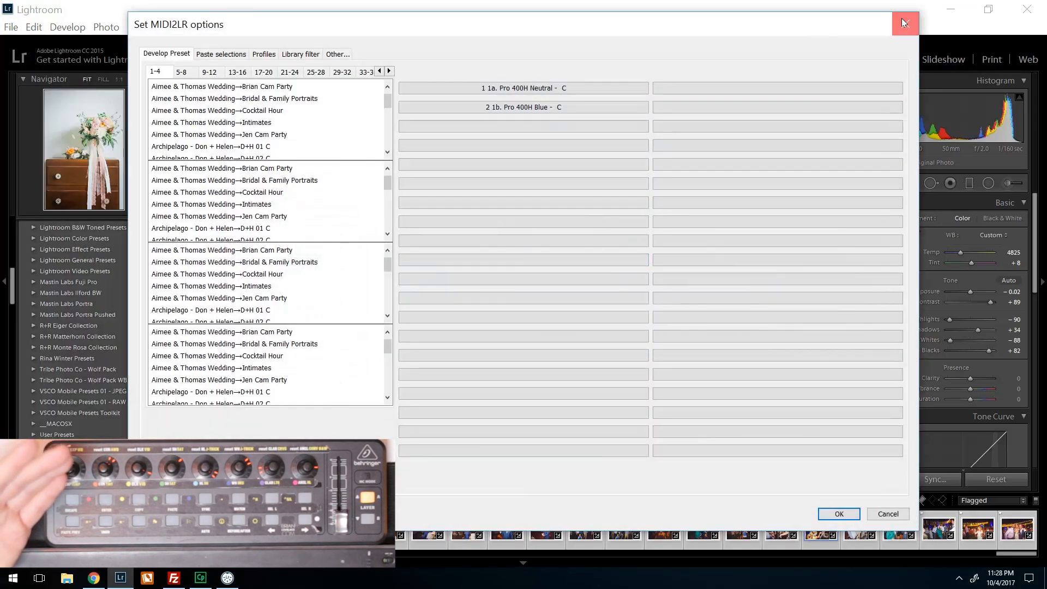
{"action": "left_click", "coordinate": [902, 23]}
- Export the MIDI2LR presets to the Bride & Groom Intimates folder as Midi Tut Export
{"action": "left_click", "coordinate": [11, 27]}
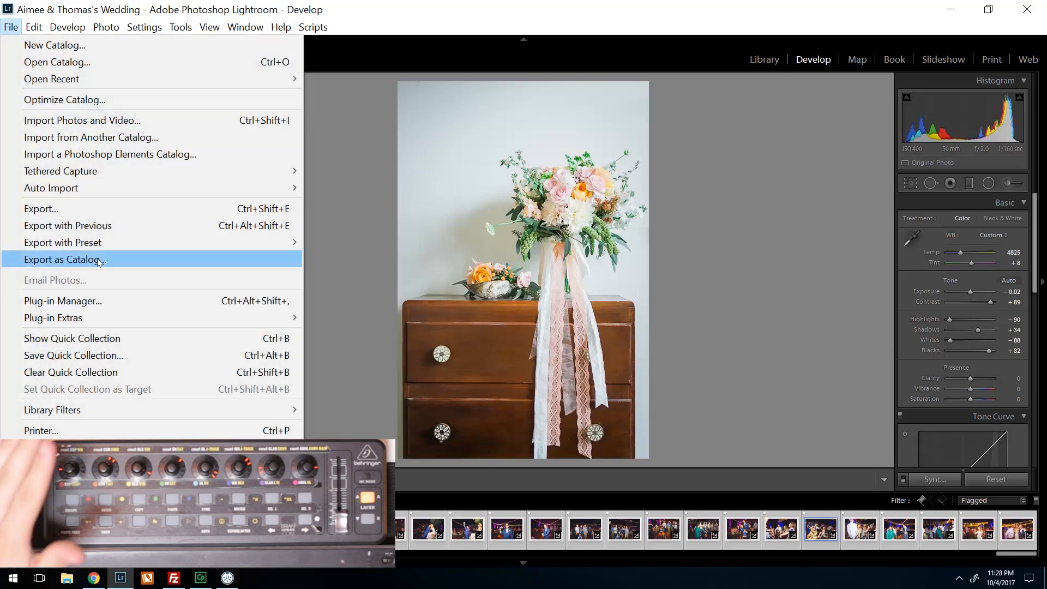
{"action": "mouse_move", "coordinate": [139, 320]}
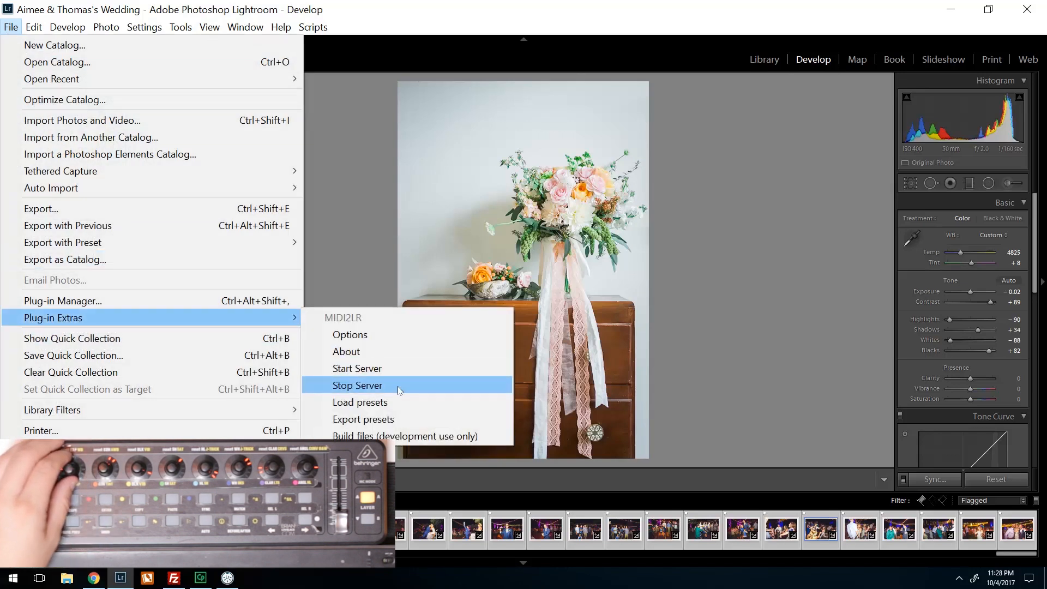
{"action": "left_click", "coordinate": [378, 420]}
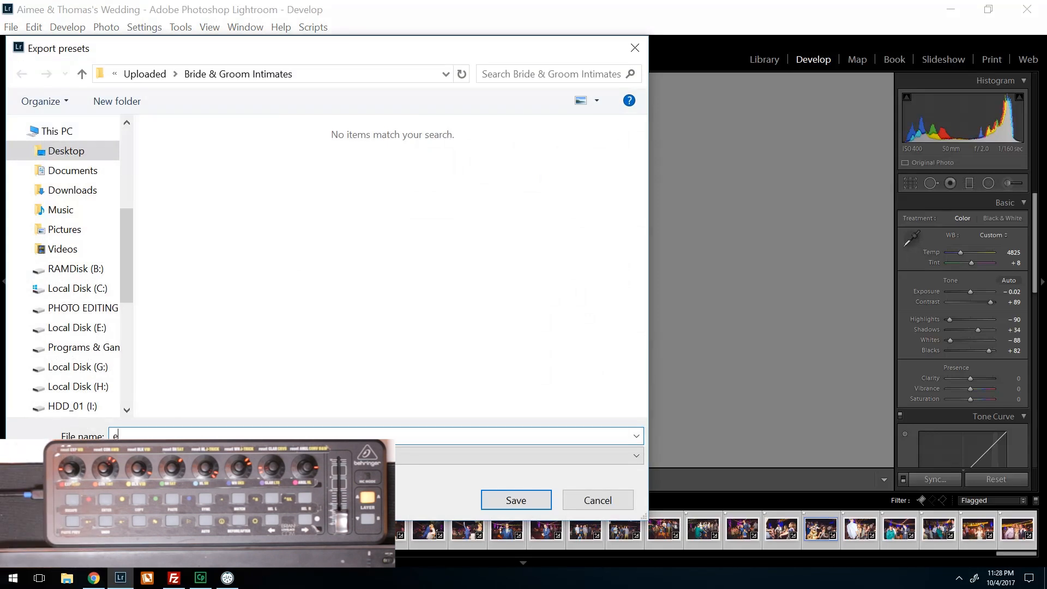
{"action": "key", "text": "BackSpace"}
{"action": "key", "text": "BackSpace"}
{"action": "key", "text": "Caps_Lock"}
{"action": "type", "text": "Midi"}
{"action": "key", "text": "Return"}
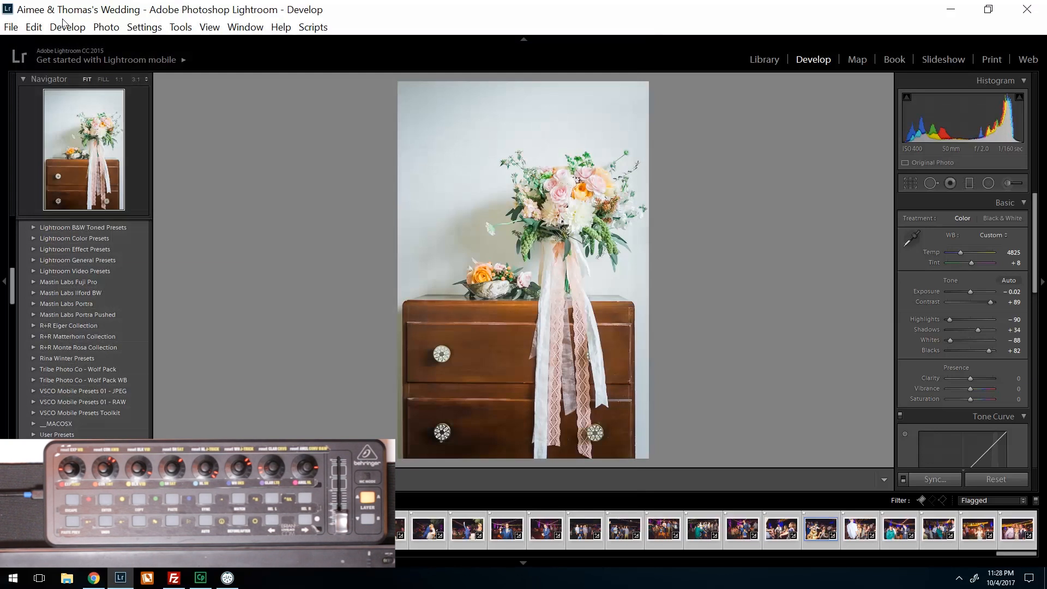
- Clear develop presets 1 and 2 and the Flagged library filter in the MIDI2LR options
{"action": "left_click", "coordinate": [12, 28]}
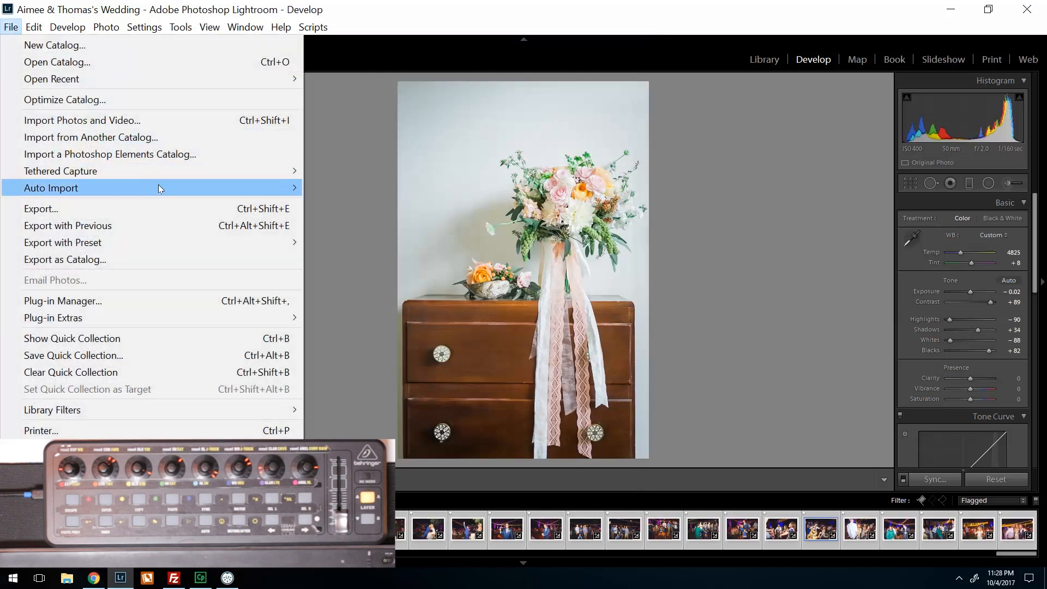
{"action": "mouse_move", "coordinate": [99, 315]}
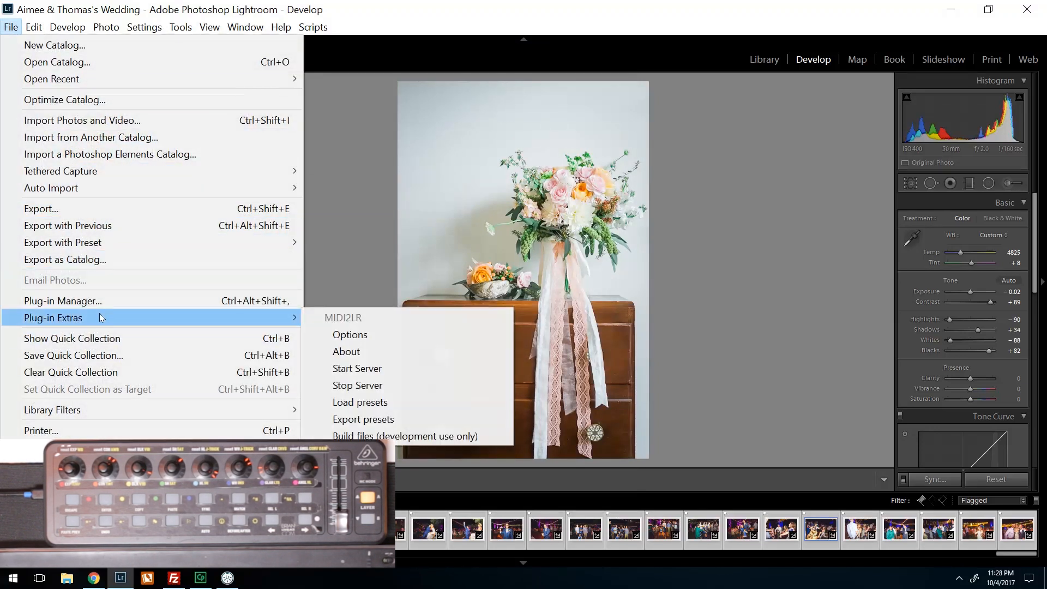
{"action": "left_click", "coordinate": [360, 338]}
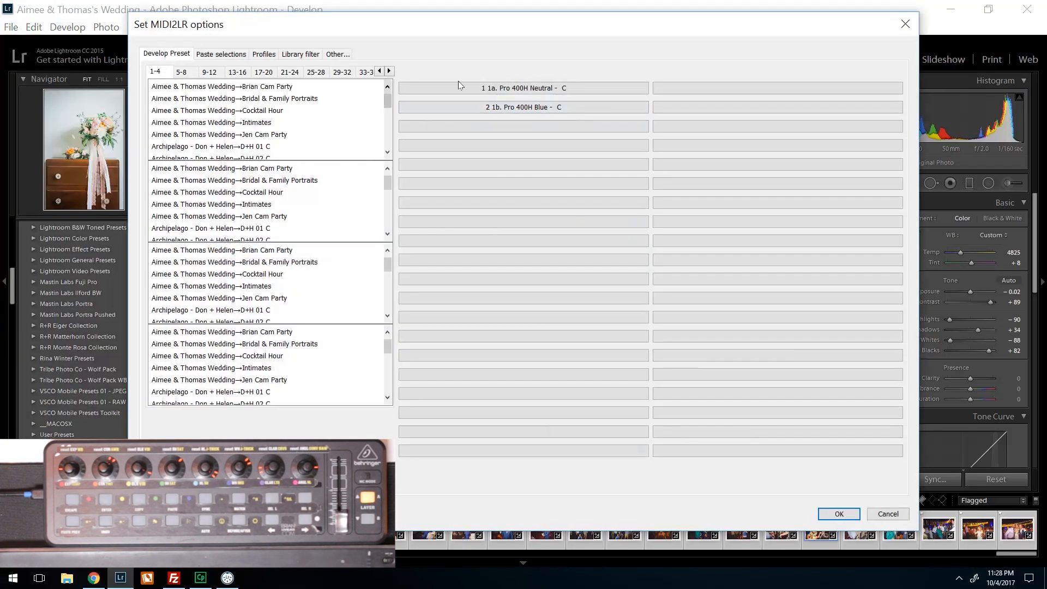
{"action": "left_click", "coordinate": [500, 108]}
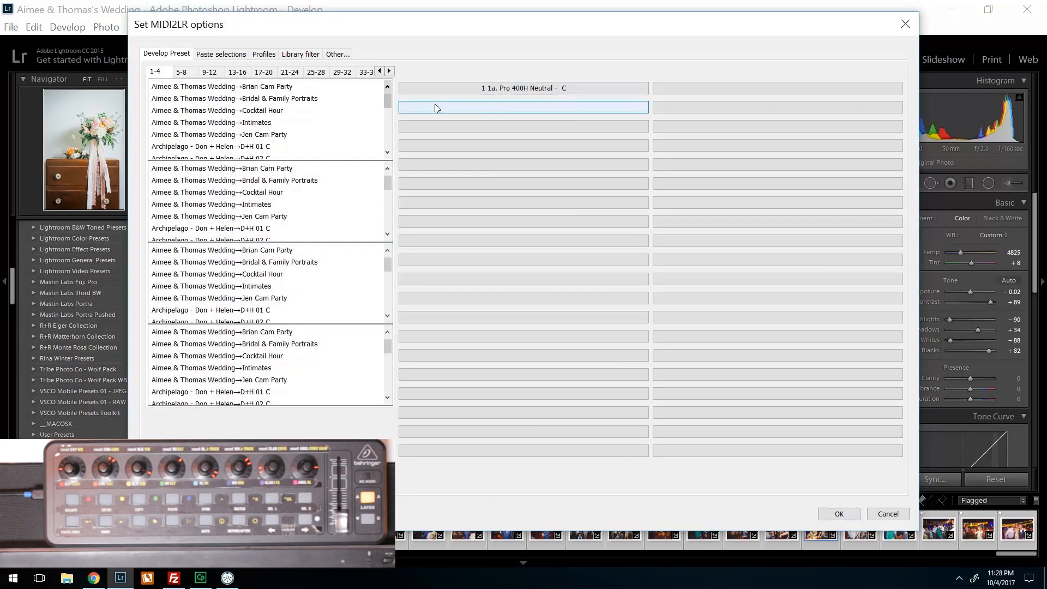
{"action": "left_click", "coordinate": [479, 88]}
{"action": "left_click", "coordinate": [337, 54]}
{"action": "left_click", "coordinate": [301, 54]}
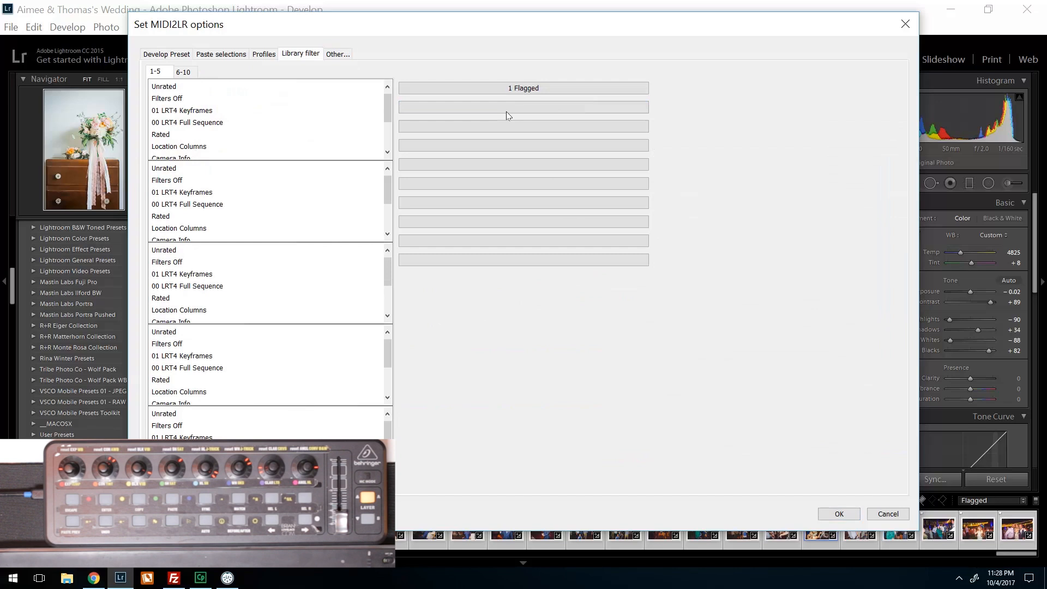
- Toggle the Calibration and Transform groups in the MIDI2LR paste selections
{"action": "left_click", "coordinate": [263, 54]}
{"action": "left_click", "coordinate": [221, 54]}
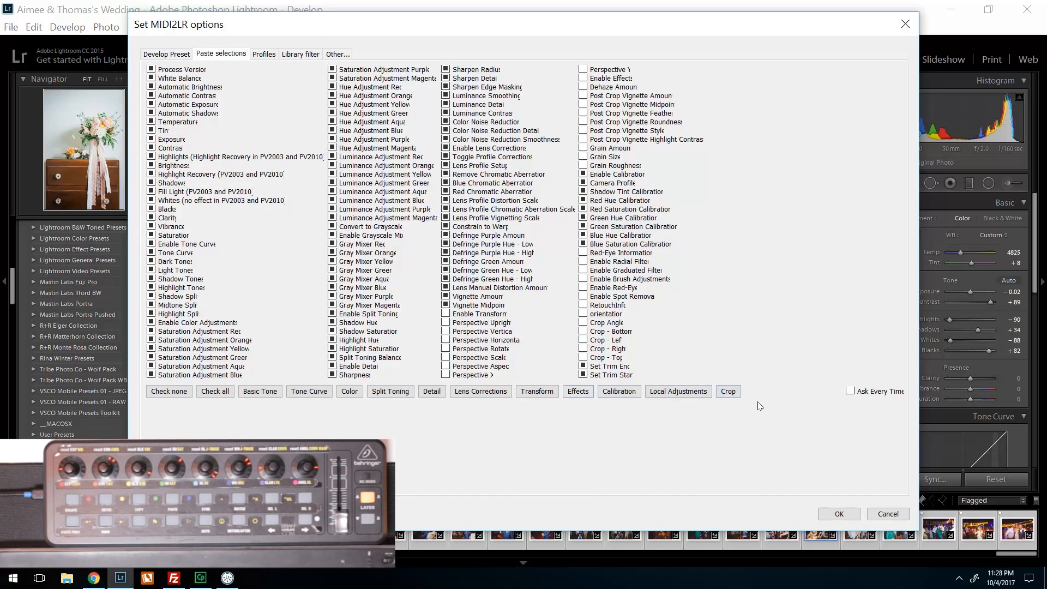
{"action": "left_click", "coordinate": [626, 399]}
{"action": "left_click", "coordinate": [605, 395]}
{"action": "left_click", "coordinate": [548, 393]}
- Clear keyboard shortcuts 1 and 2, set temperature minimum 50000, tint minimum -150 and straighten angle maximum -45, and accept the options
{"action": "left_click", "coordinate": [337, 53]}
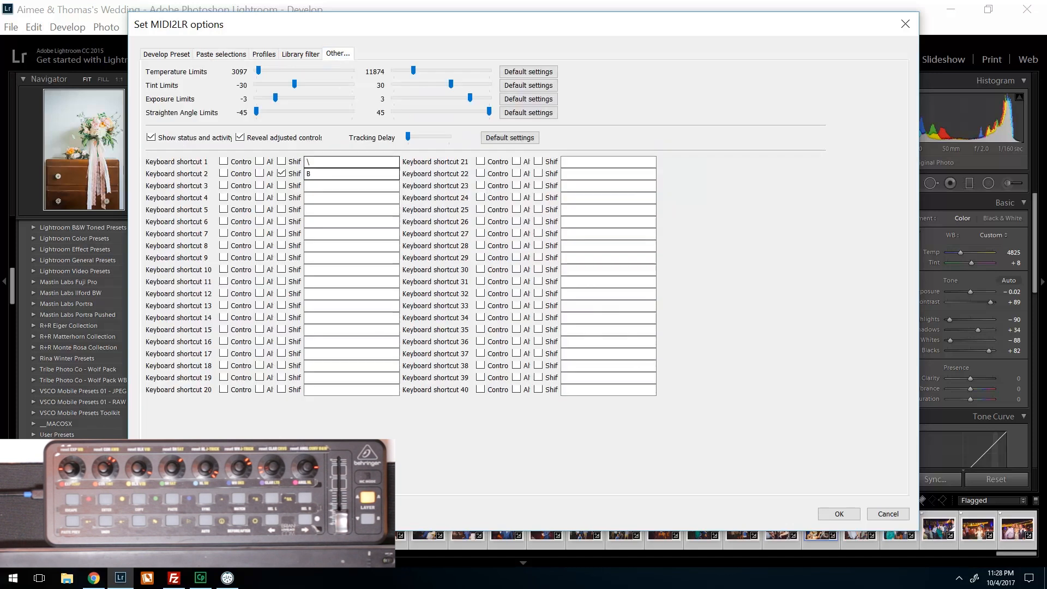
{"action": "key", "text": "Tab"}
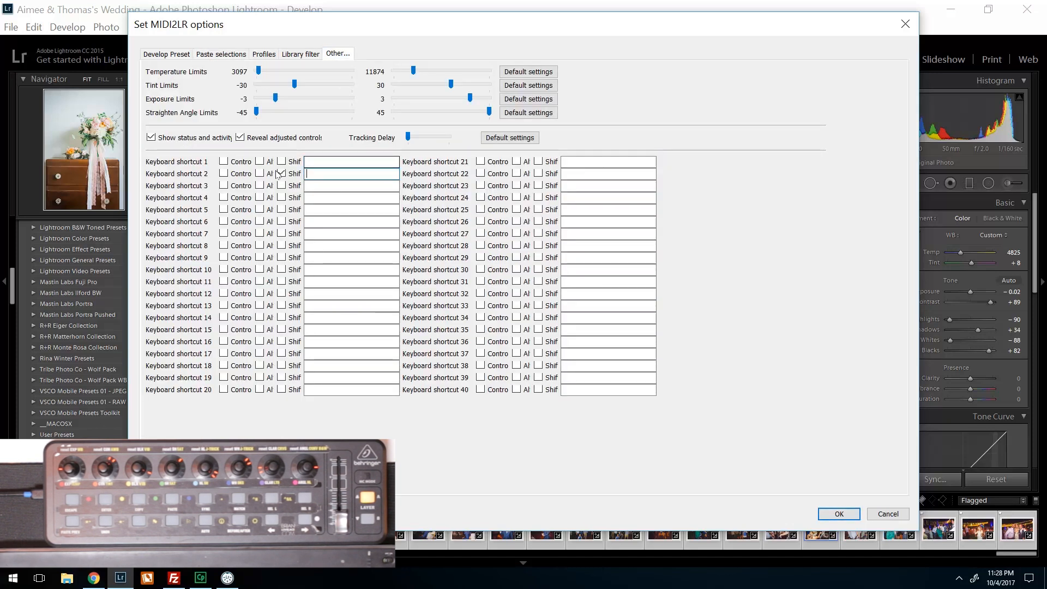
{"action": "left_click_drag", "start_coordinate": [295, 84], "coordinate": [246, 91]}
{"action": "left_click_drag", "start_coordinate": [486, 114], "coordinate": [391, 119]}
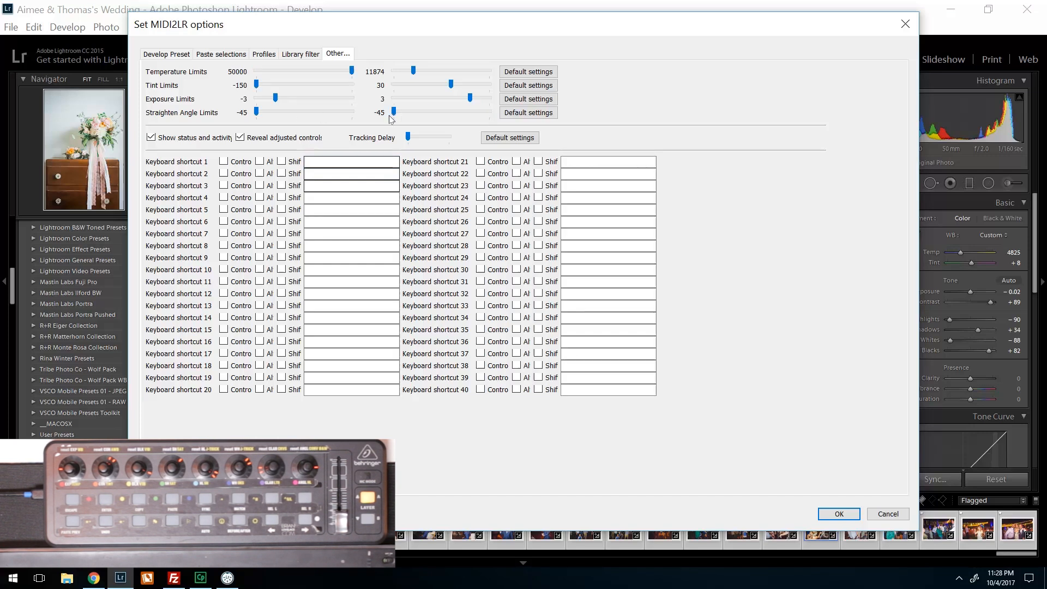
{"action": "left_click", "coordinate": [292, 54]}
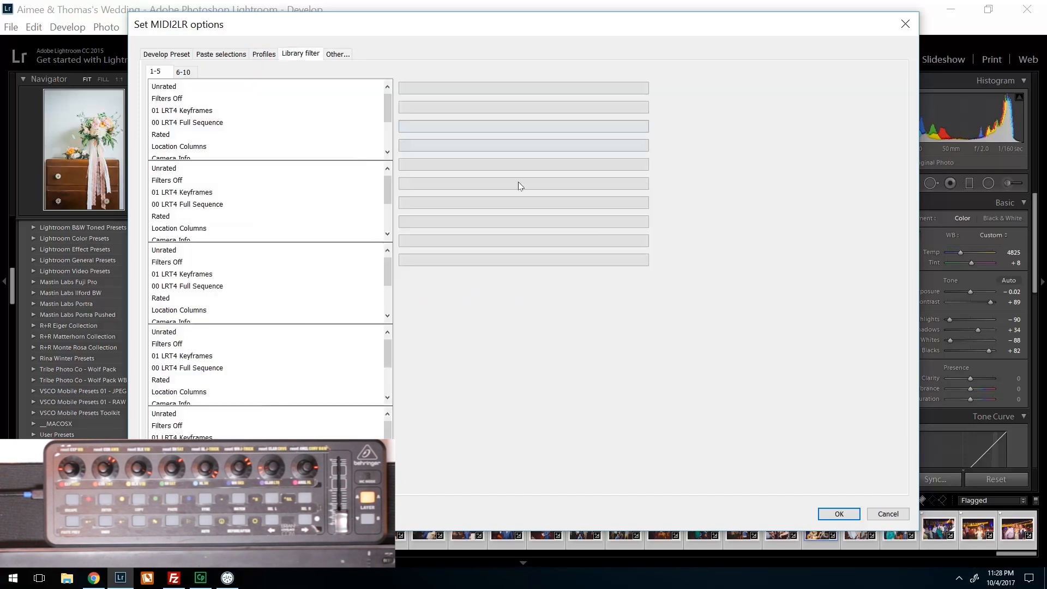
{"action": "left_click", "coordinate": [822, 510]}
- Reopen the MIDI2LR options, check the altered adjustment limits and keyboard shortcuts, and accept the dialog
{"action": "left_click", "coordinate": [11, 27]}
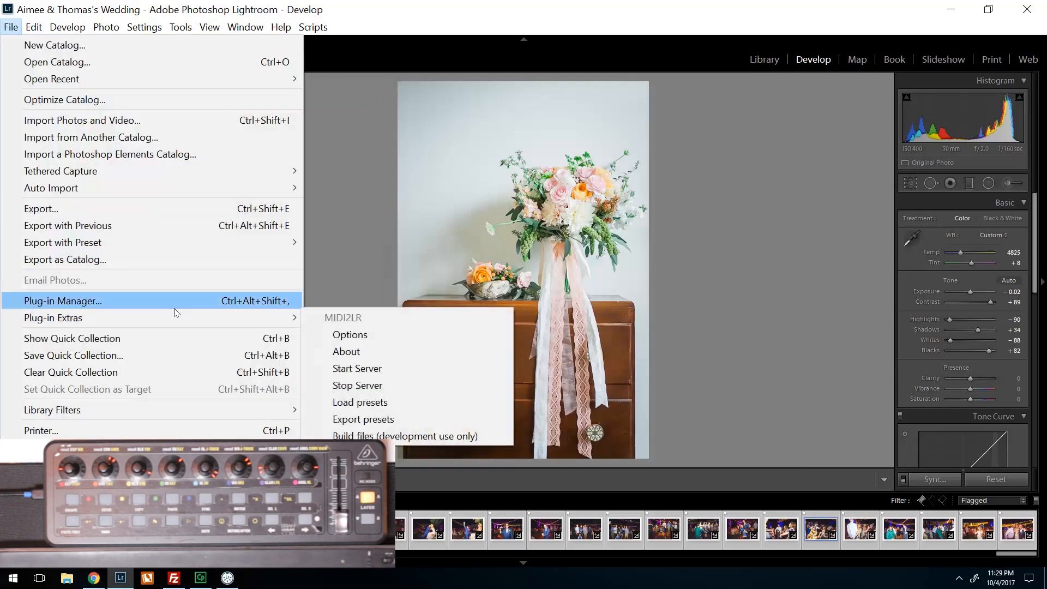
{"action": "mouse_move", "coordinate": [207, 320]}
{"action": "left_click", "coordinate": [389, 338]}
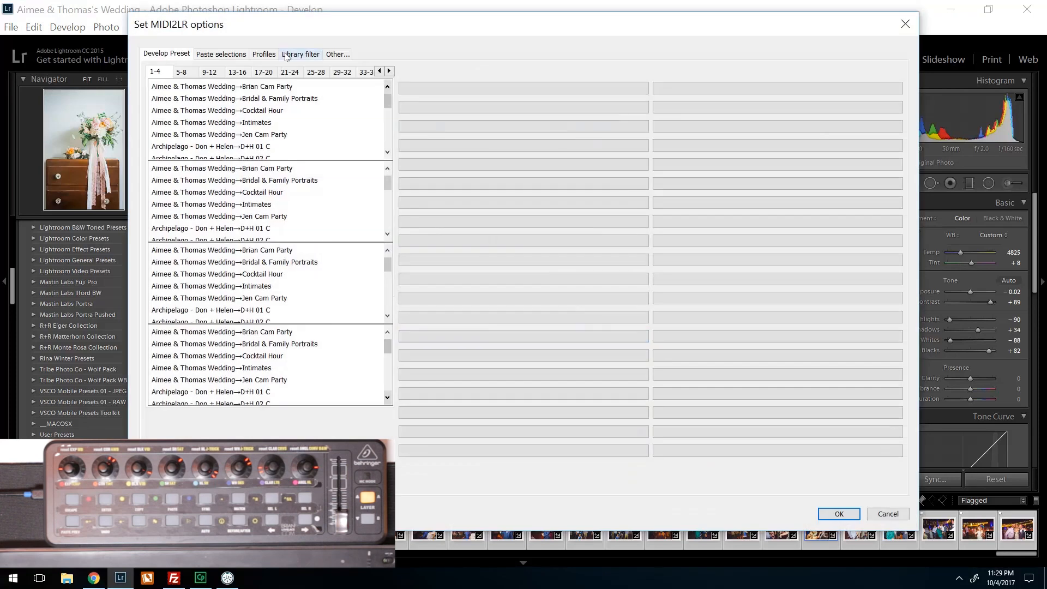
{"action": "left_click", "coordinate": [330, 57]}
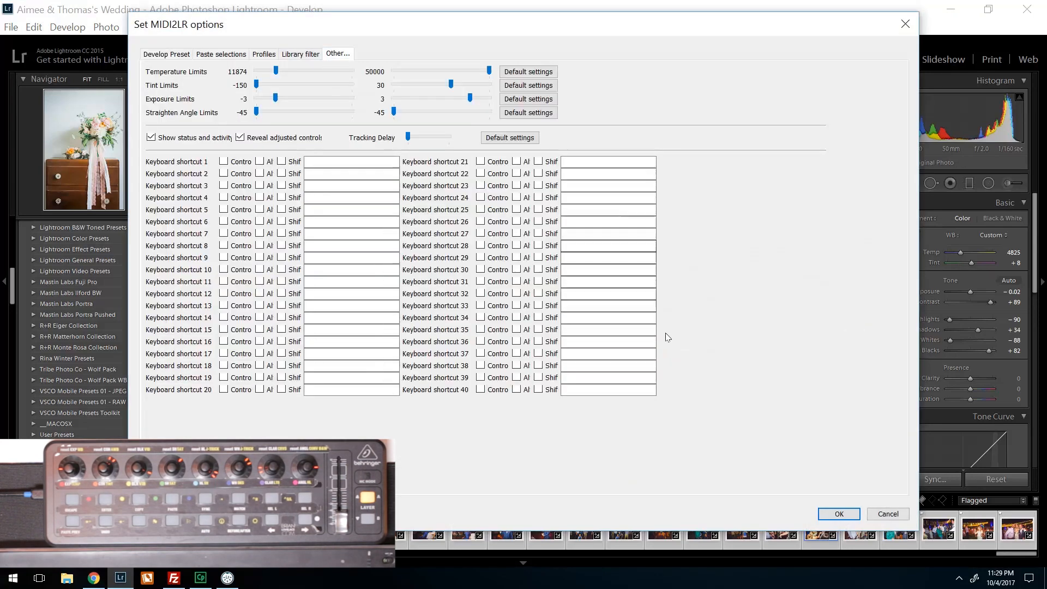
{"action": "left_click", "coordinate": [839, 513]}
- Load the MIDI2LR presets from Midi Tut Export.txt
{"action": "left_click", "coordinate": [11, 26]}
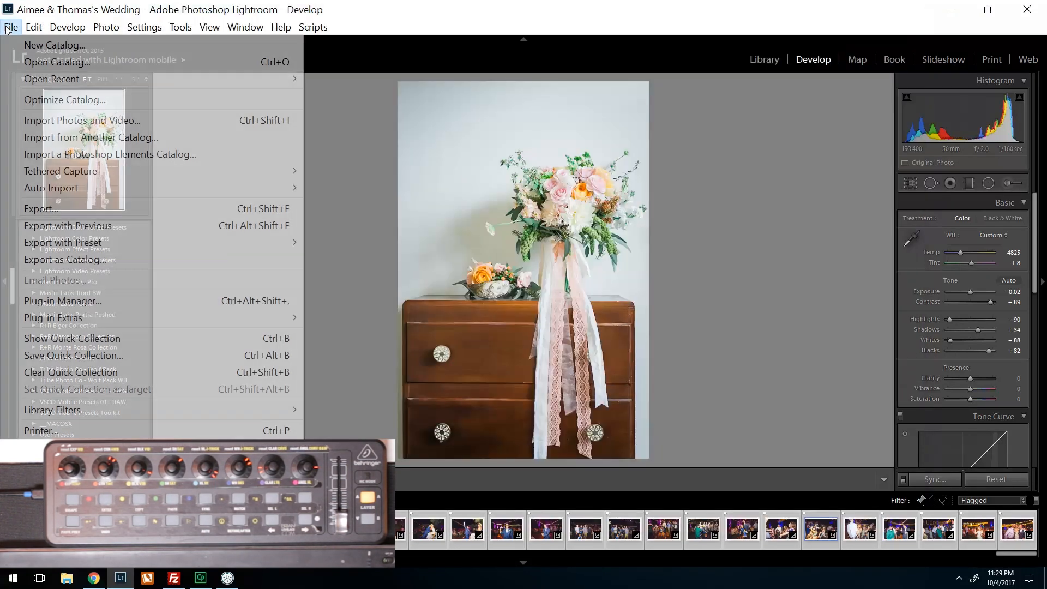
{"action": "mouse_move", "coordinate": [98, 319]}
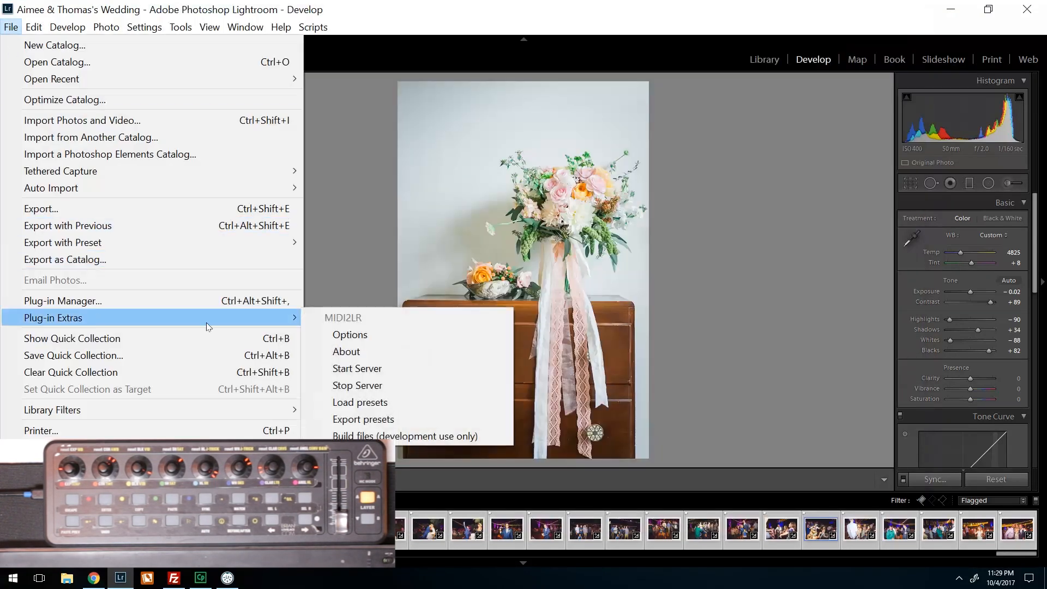
{"action": "left_click", "coordinate": [382, 405]}
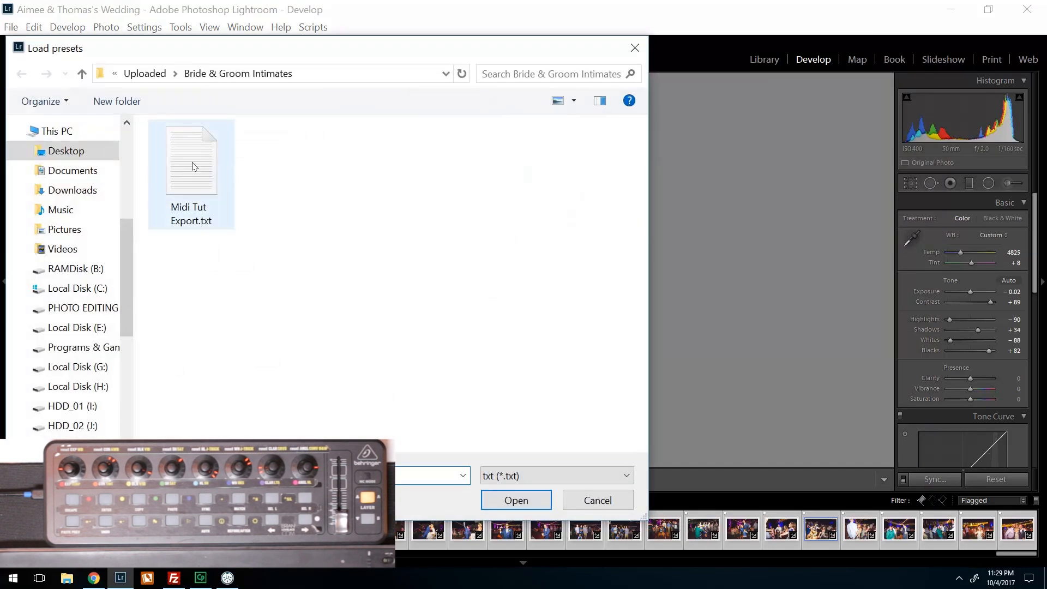
{"action": "double_click", "coordinate": [201, 179]}
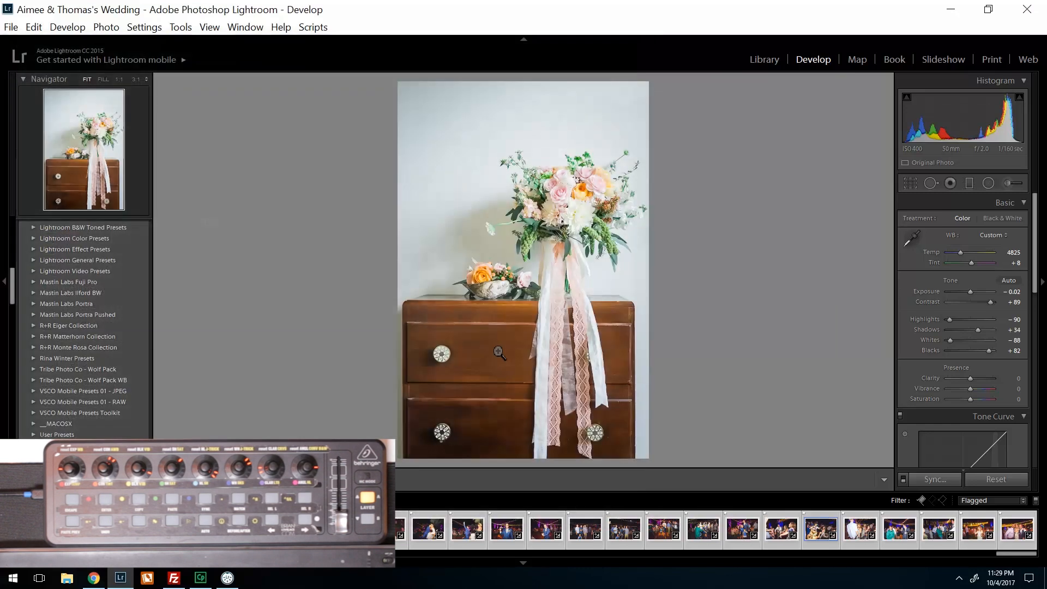
- Review the develop presets, paste selections, library filter, limits and shortcuts in the MIDI2LR options, and accept the dialog
{"action": "left_click", "coordinate": [8, 28]}
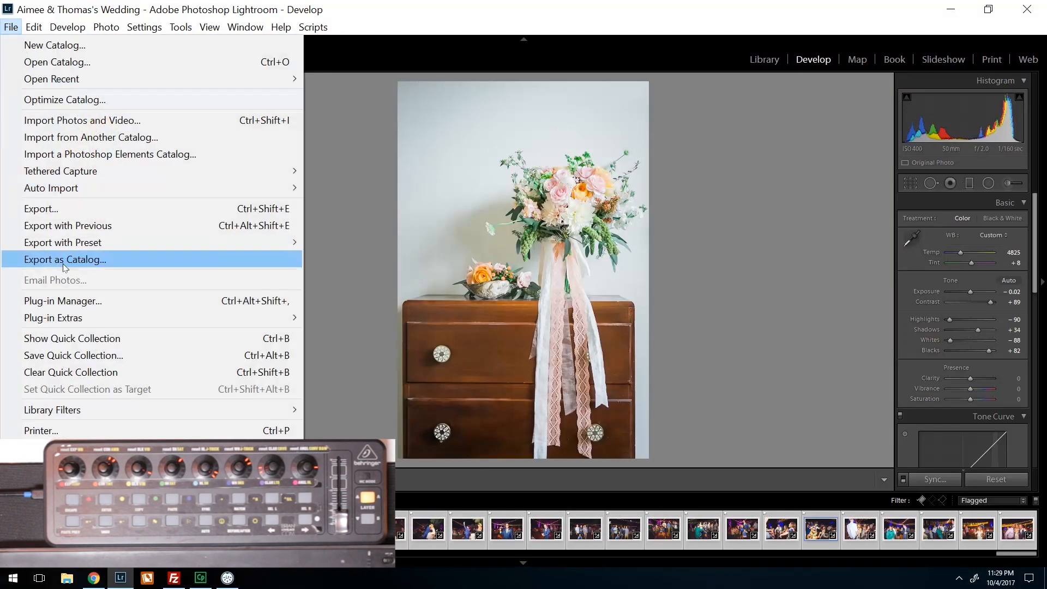
{"action": "mouse_move", "coordinate": [97, 319]}
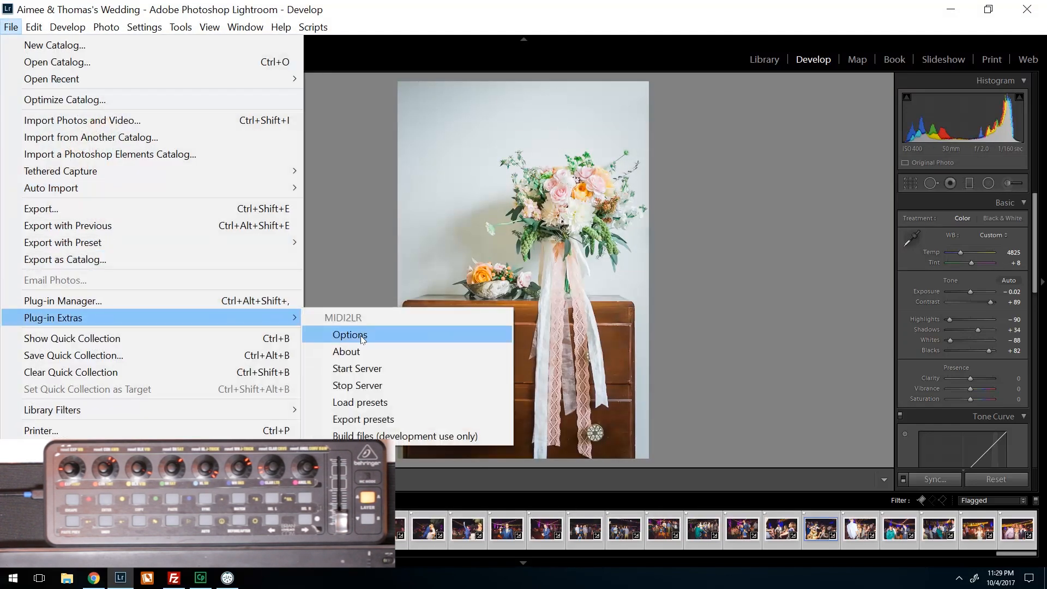
{"action": "left_click", "coordinate": [361, 336]}
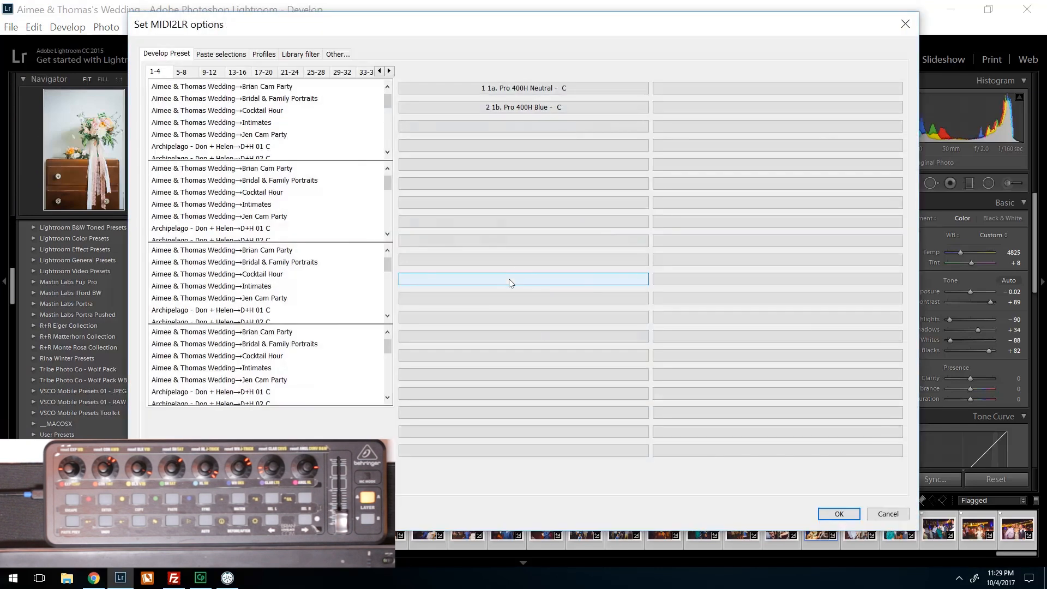
{"action": "left_click", "coordinate": [338, 54]}
{"action": "left_click", "coordinate": [301, 54]}
{"action": "left_click", "coordinate": [221, 54]}
{"action": "left_click", "coordinate": [166, 54]}
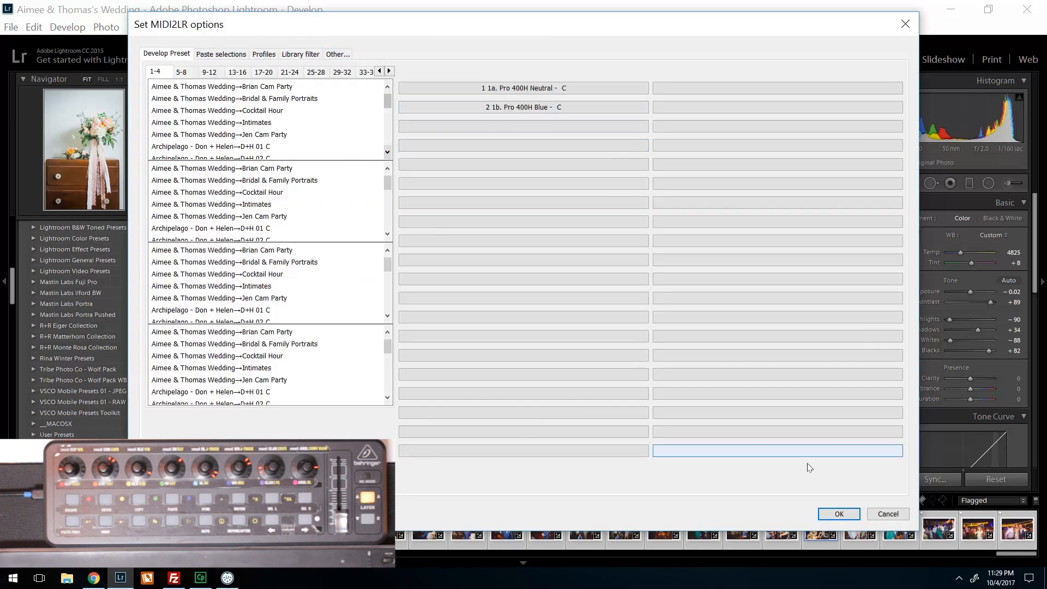
{"action": "left_click", "coordinate": [838, 514]}
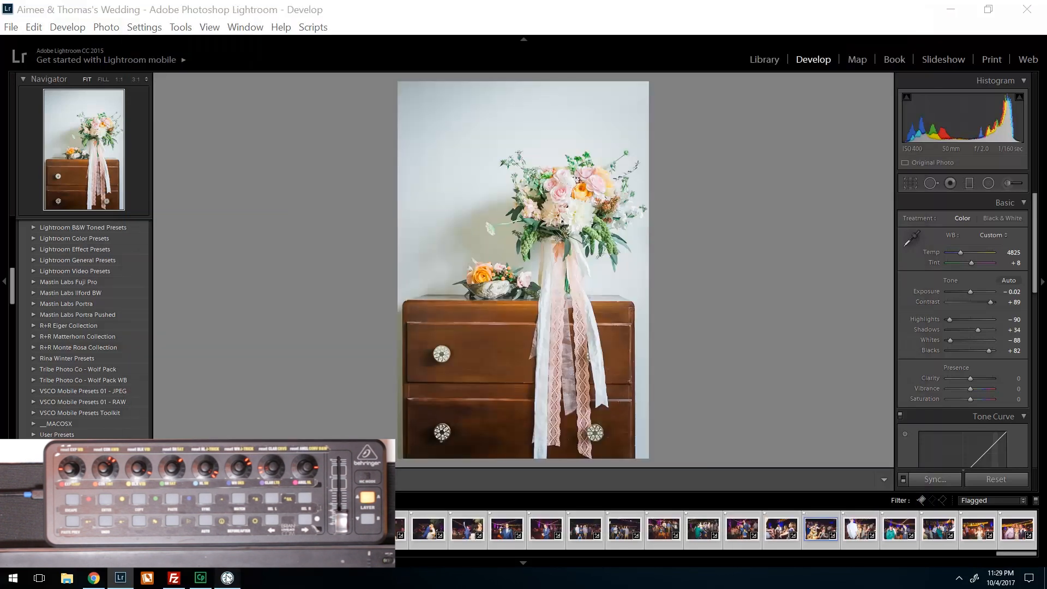
- Switch to MIDI2LR and move its window clear of the bouquet photo
{"action": "left_click", "coordinate": [227, 577]}
{"action": "left_click_drag", "start_coordinate": [588, 278], "coordinate": [816, 147]}
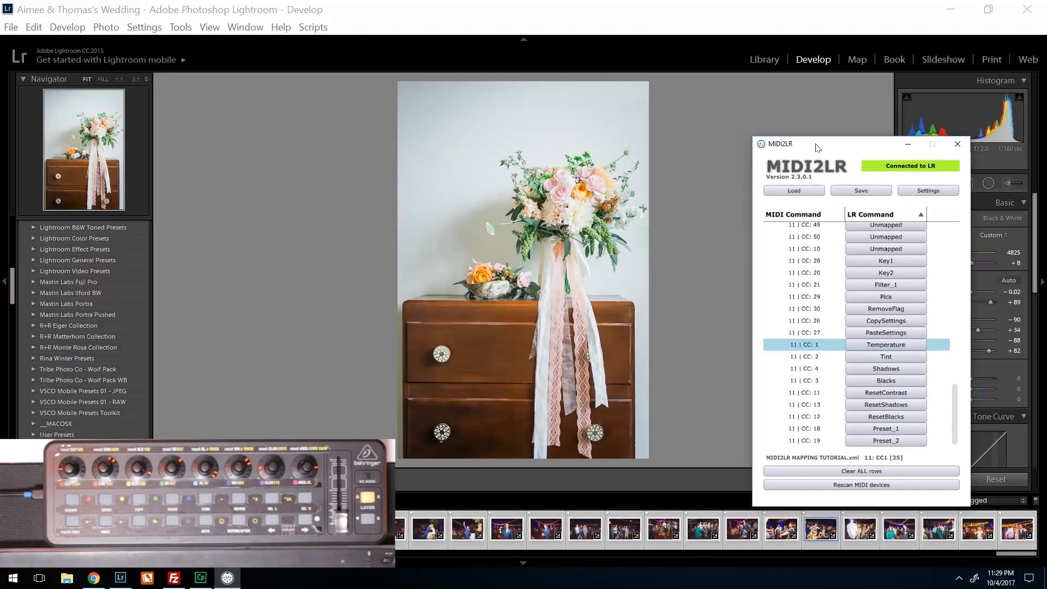